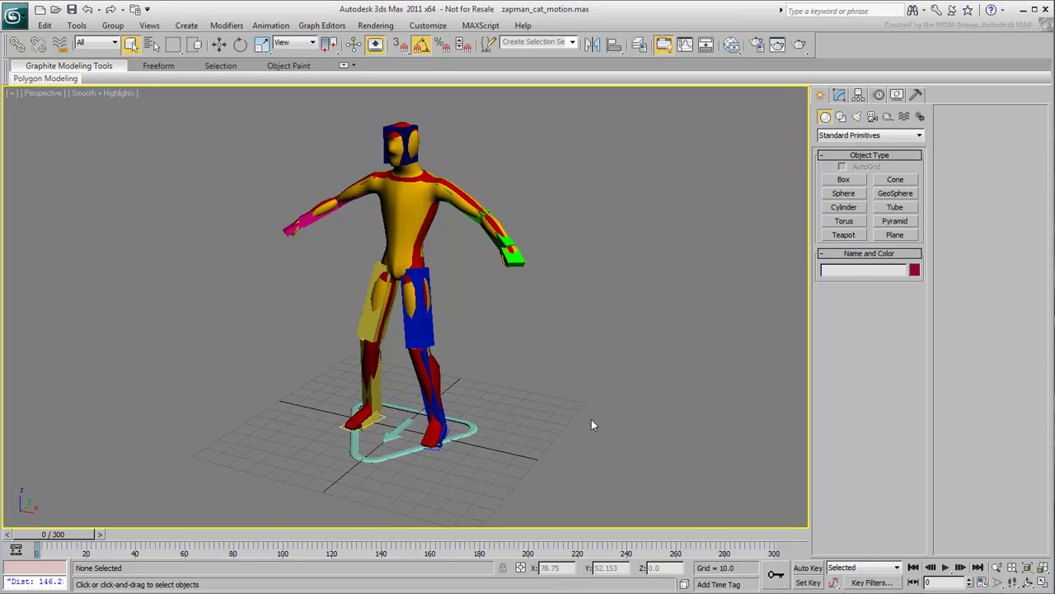
Step: Add a 100% CATMotion layer to the Base Human rig, switch to Animation mode, and play the walk
click(474, 430)
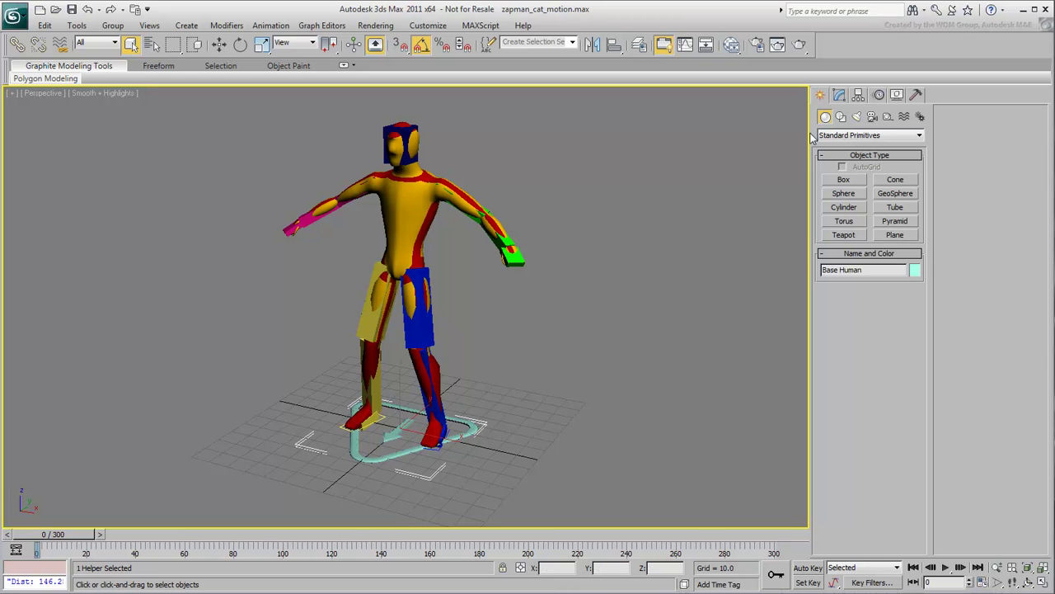
click(880, 96)
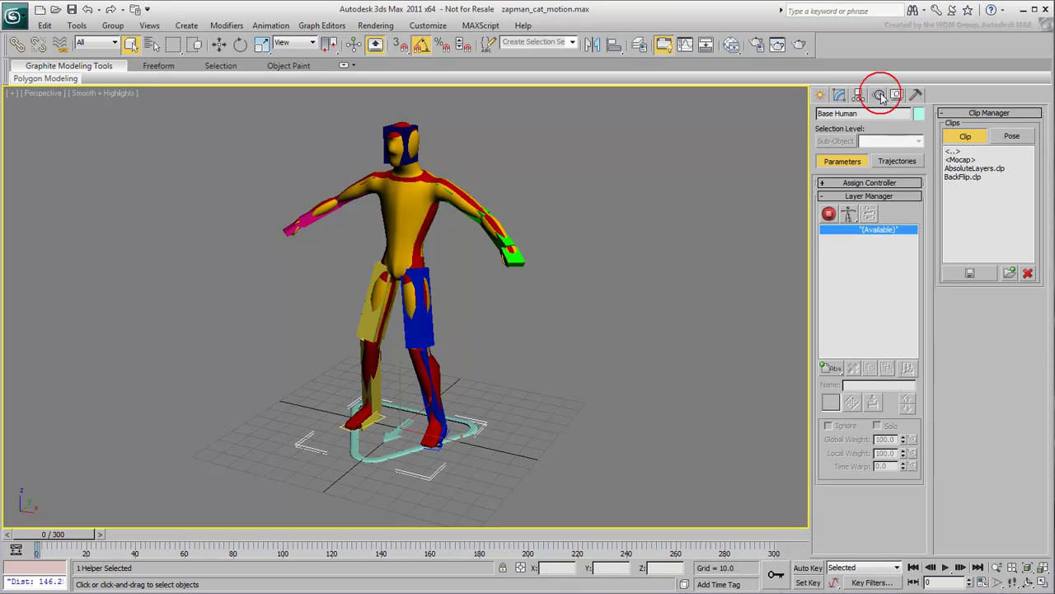
click(835, 367)
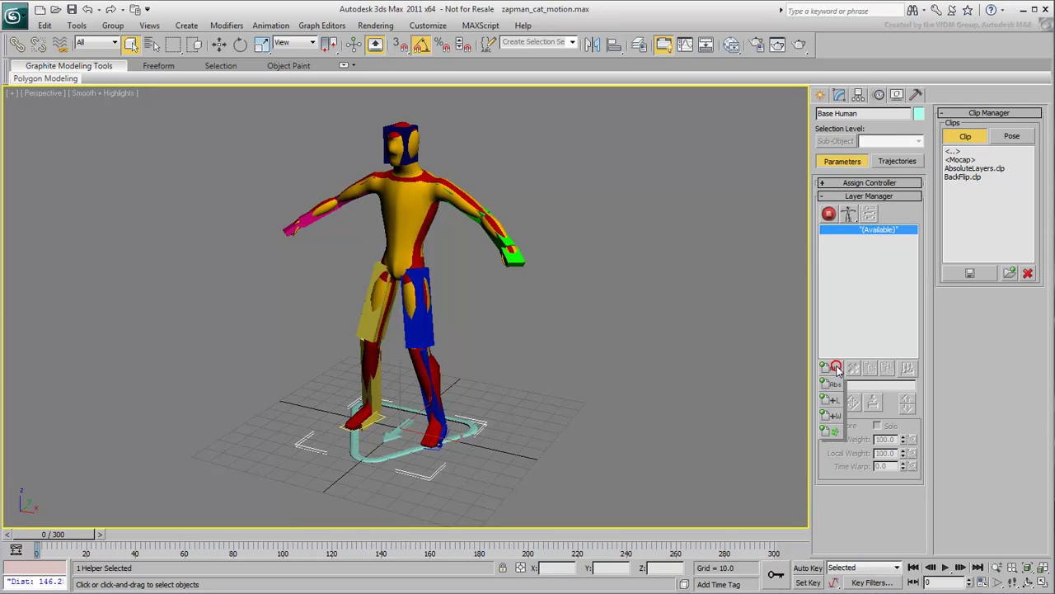
click(835, 434)
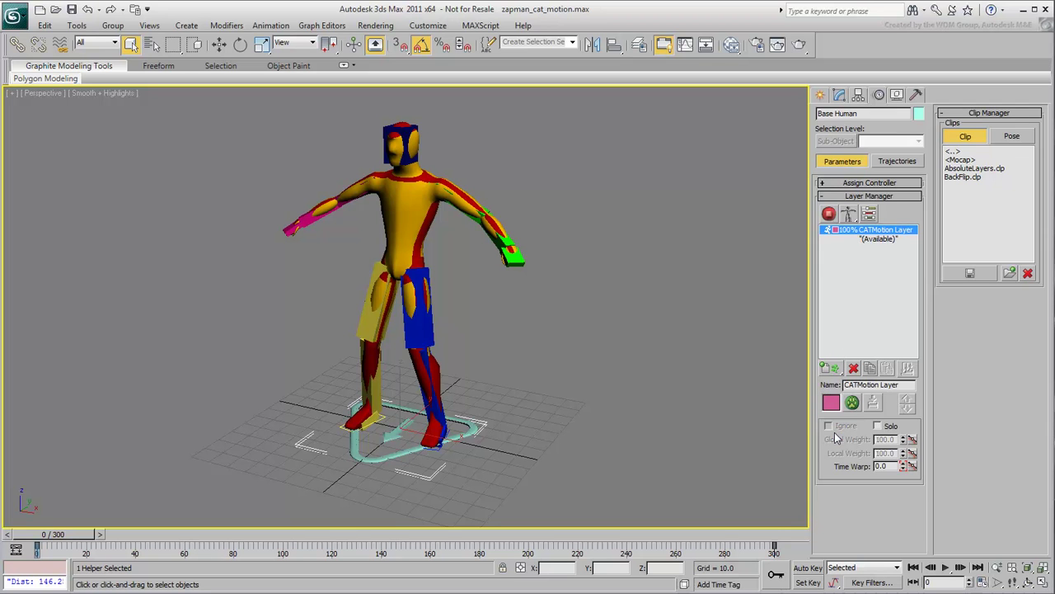
click(829, 214)
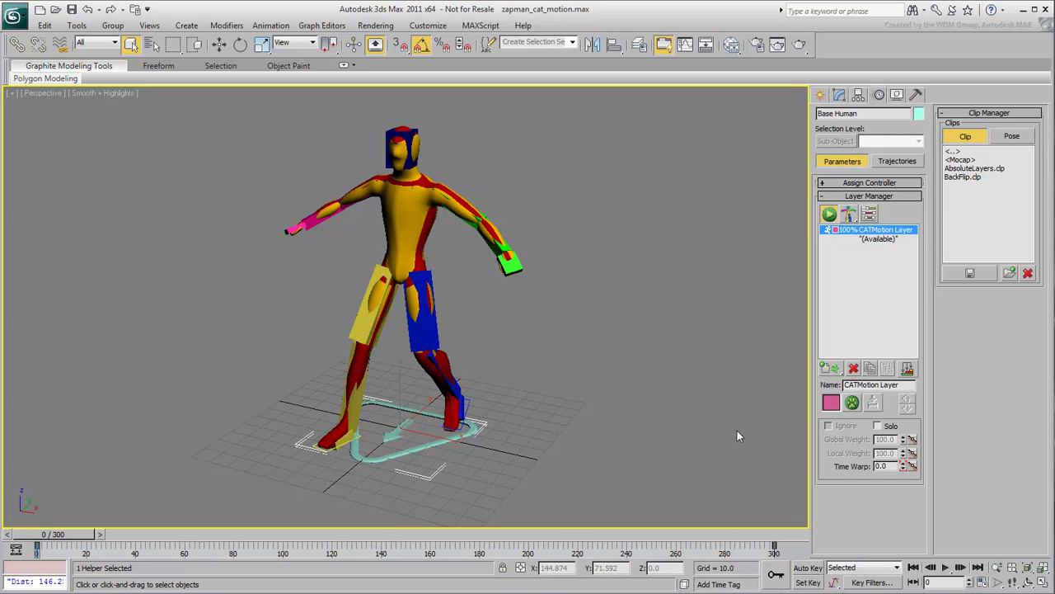
click(946, 568)
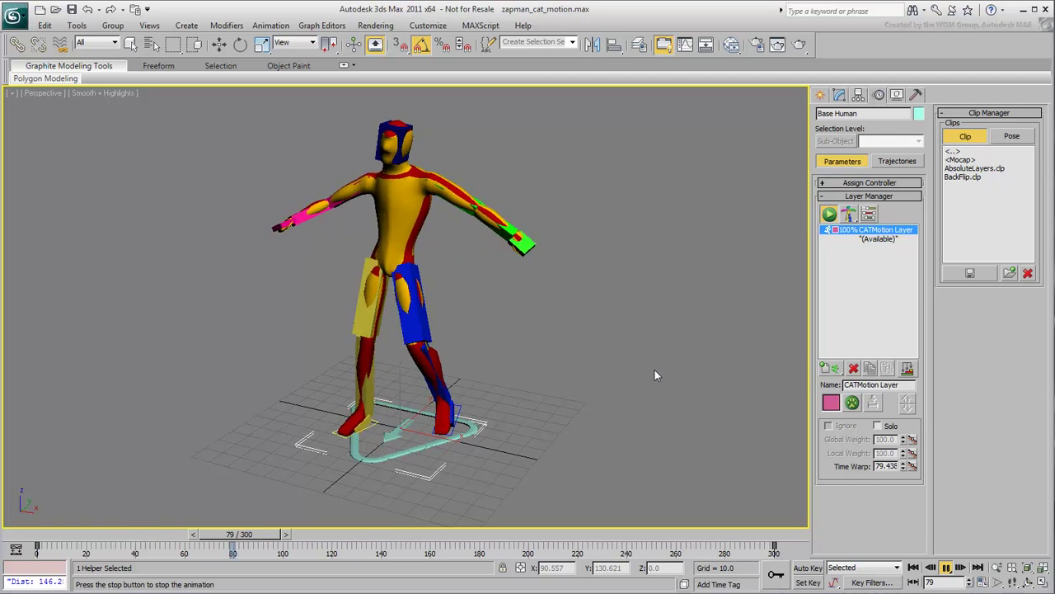
Step: Stop playback and open the CATMotion editor, moving it aside so the character sits left
click(945, 568)
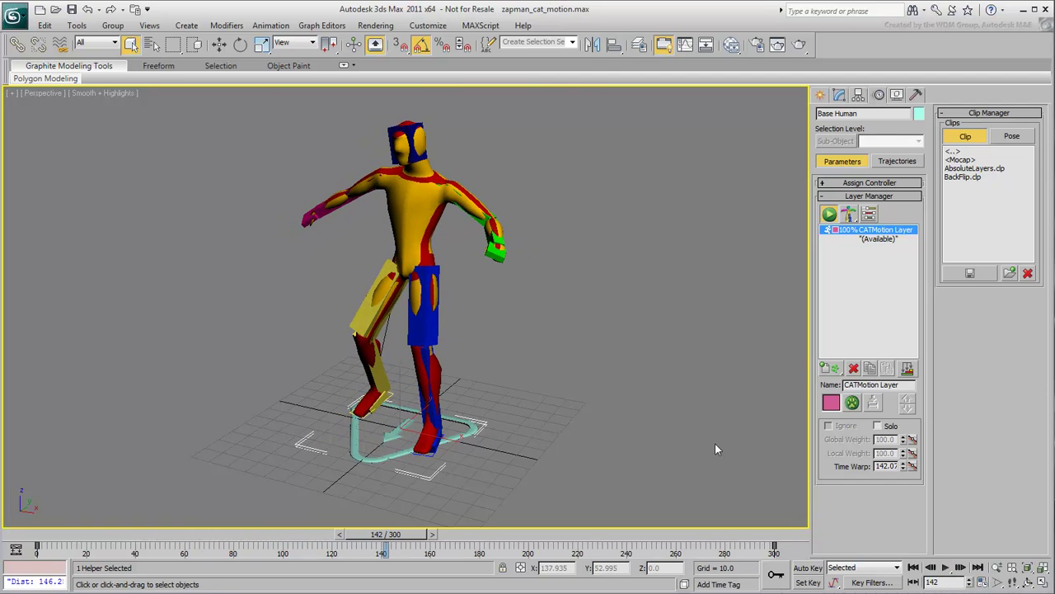
click(854, 404)
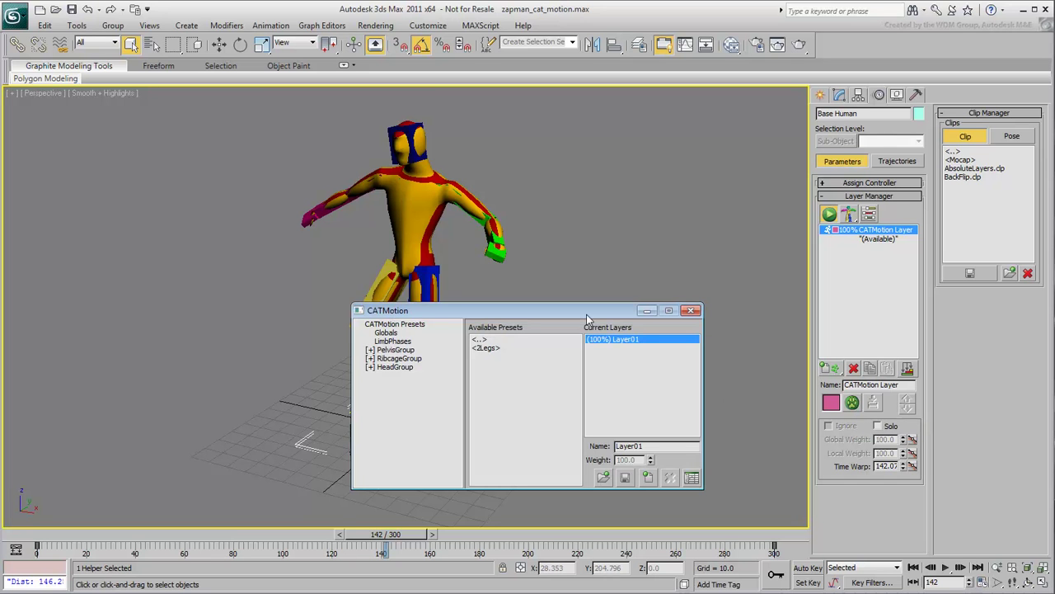
drag(588, 318, 679, 119)
middle_drag(549, 340, 388, 394)
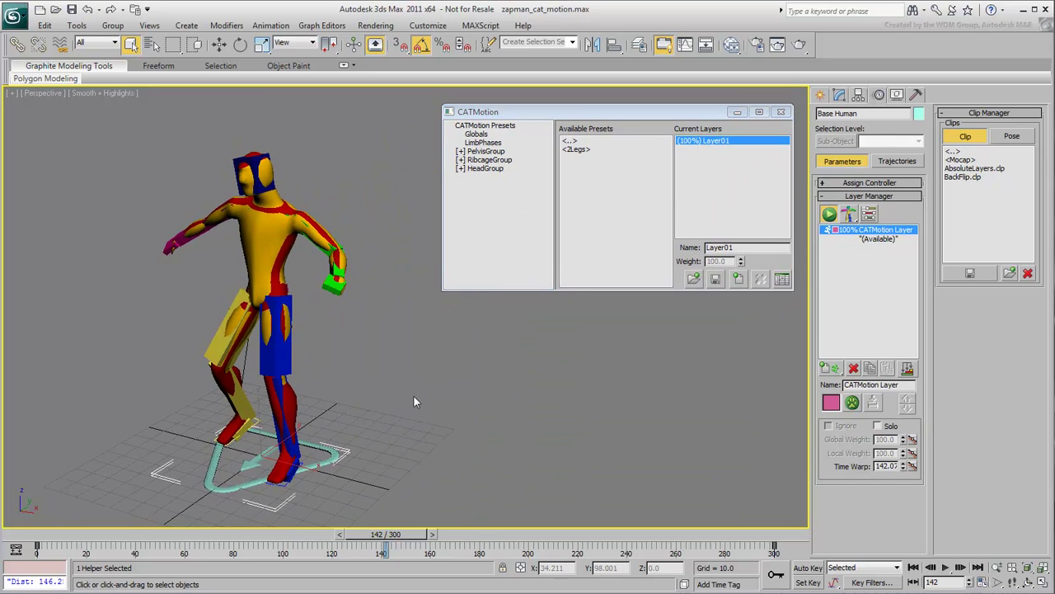
Step: Expand PelvisGroup, RibcageGroup and HeadGroup in the tree, with the walk playing again
click(460, 153)
click(460, 152)
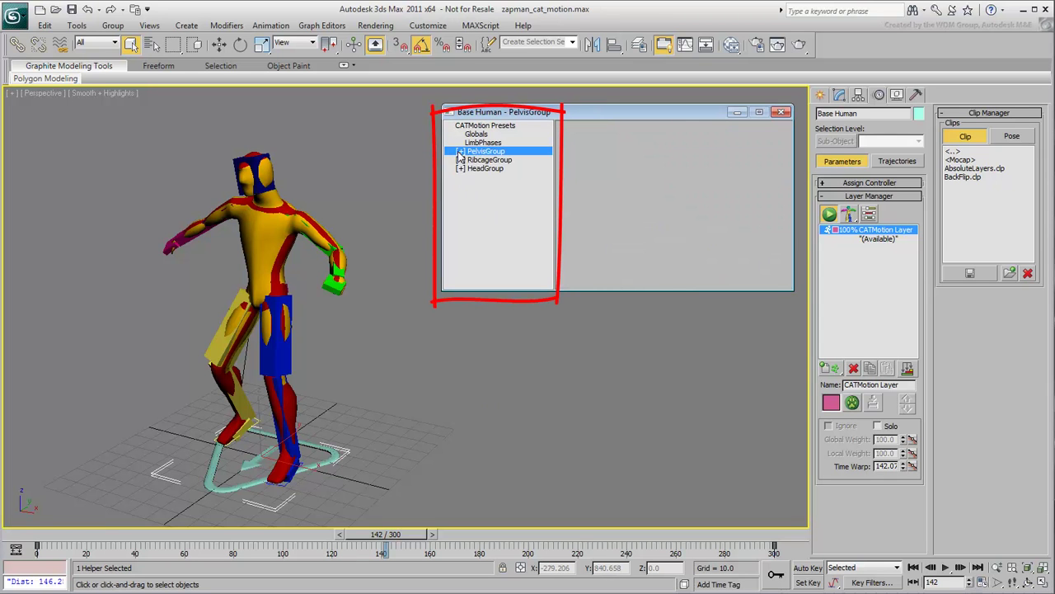
click(460, 160)
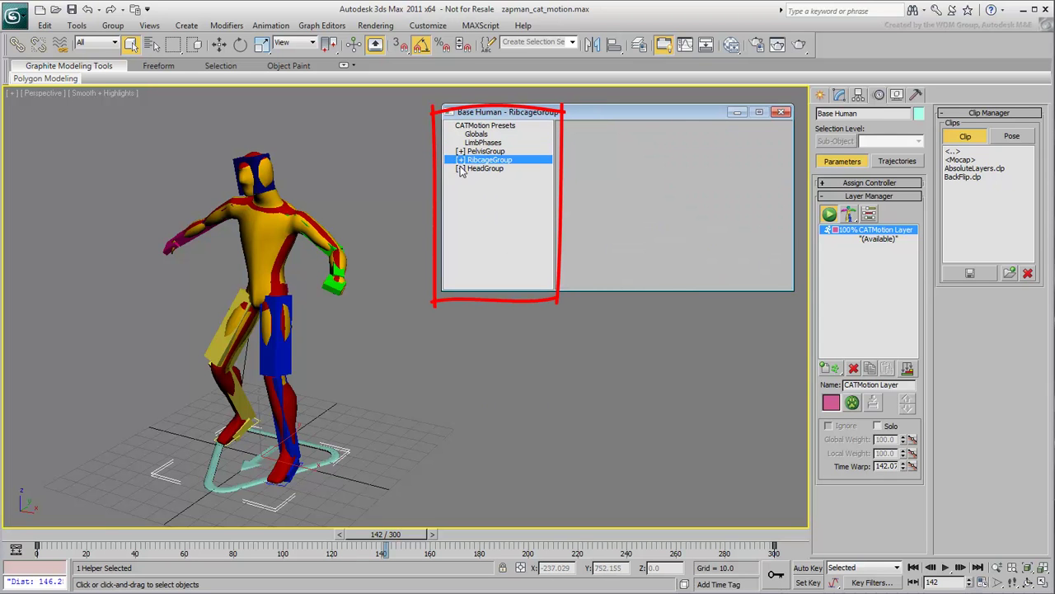
click(461, 169)
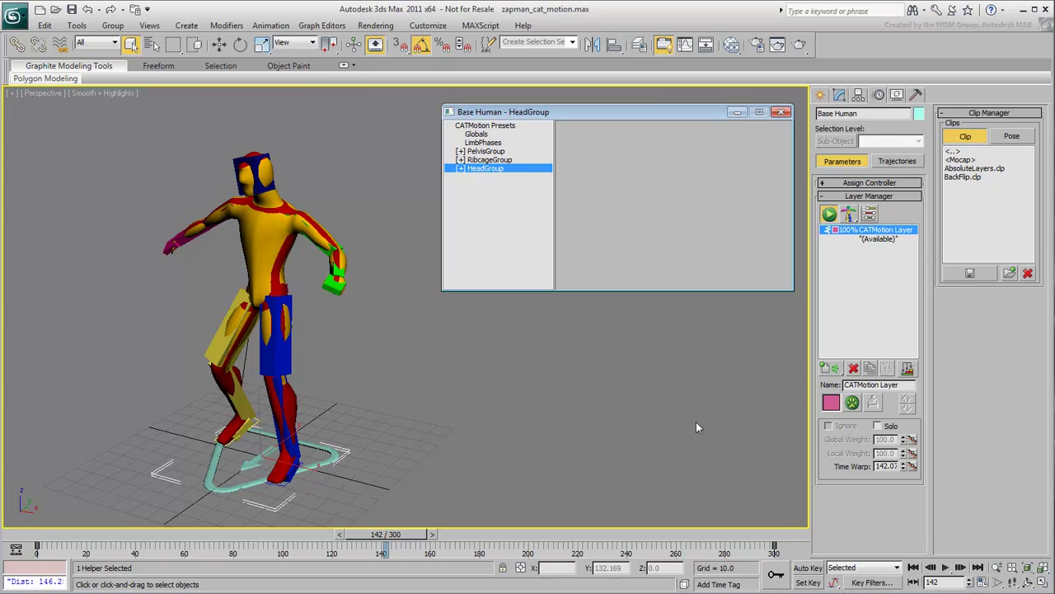
click(945, 568)
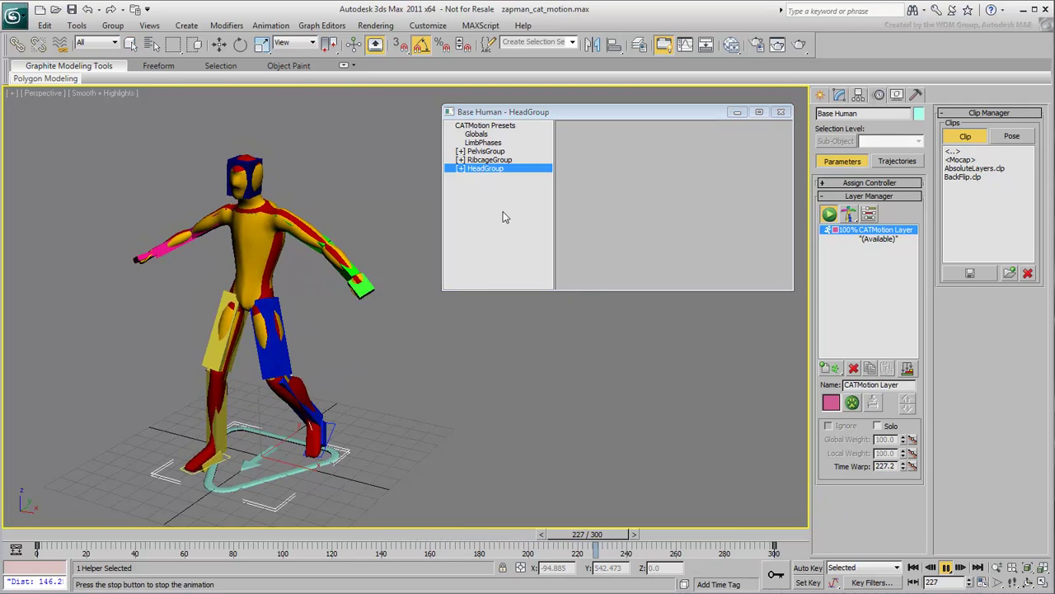
click(460, 169)
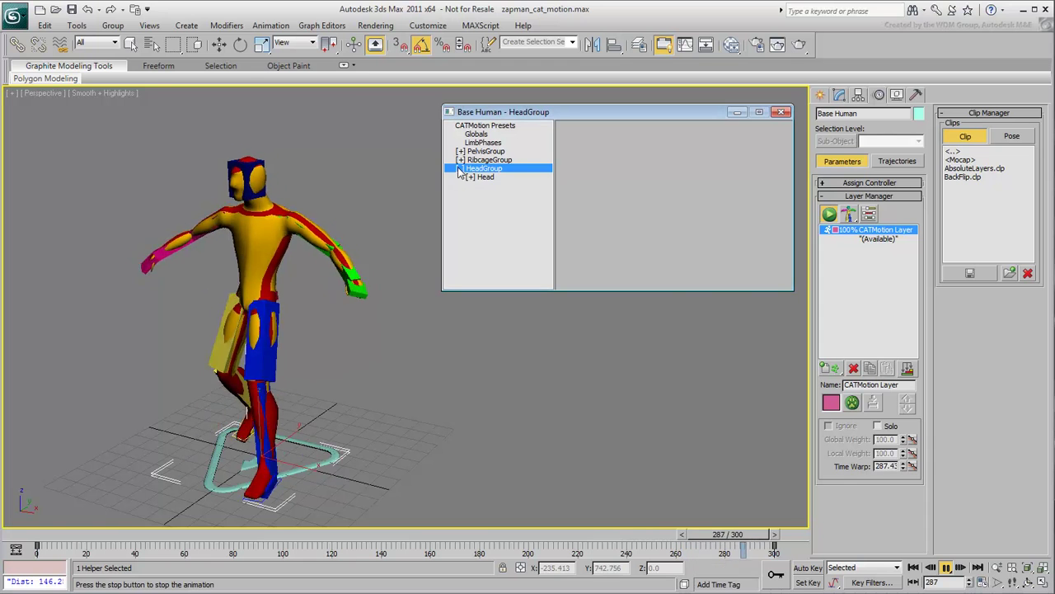
Step: Drag the Head Twist and Roll Scale spinners down to about 20 to flatten both curves
click(486, 177)
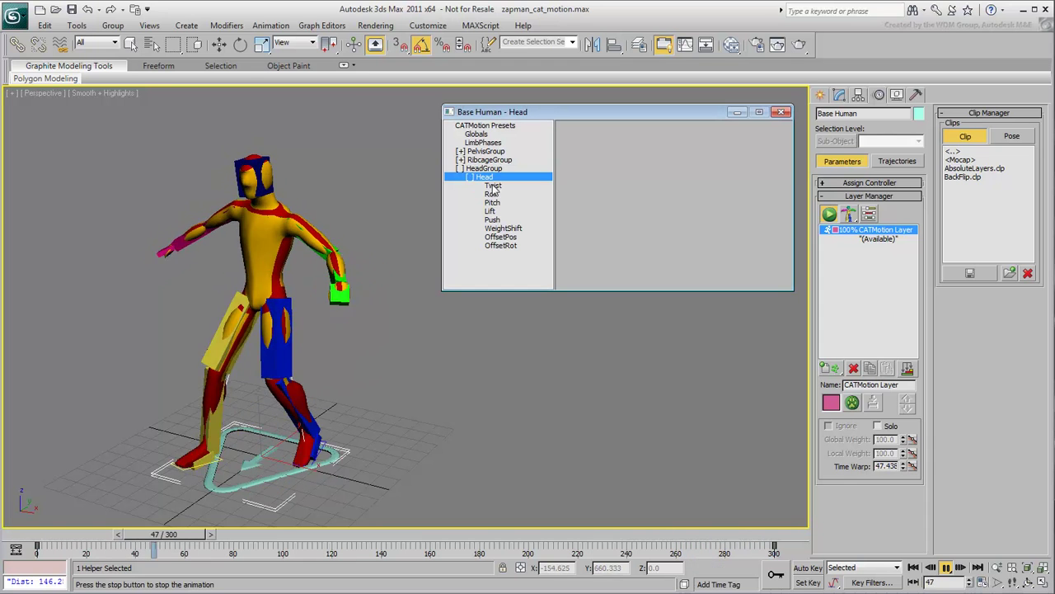
click(491, 185)
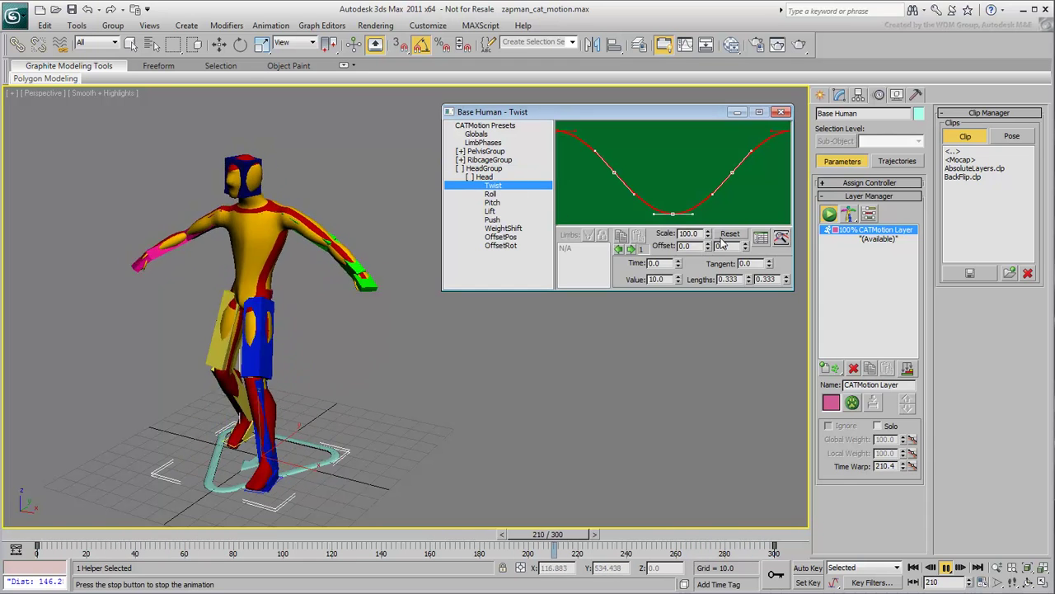
drag(707, 233, 708, 275)
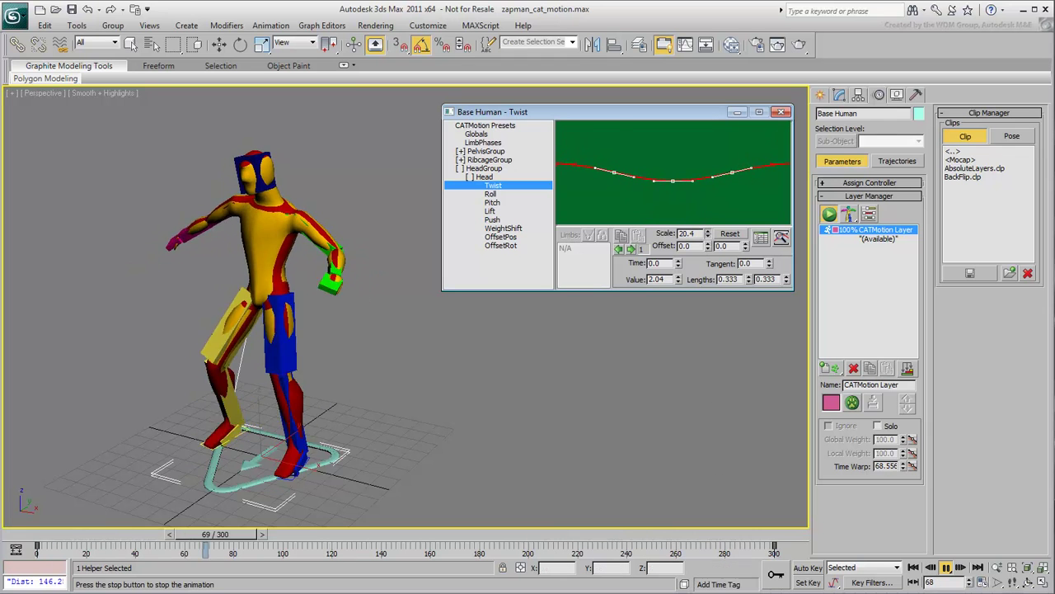
right_click(708, 276)
click(490, 194)
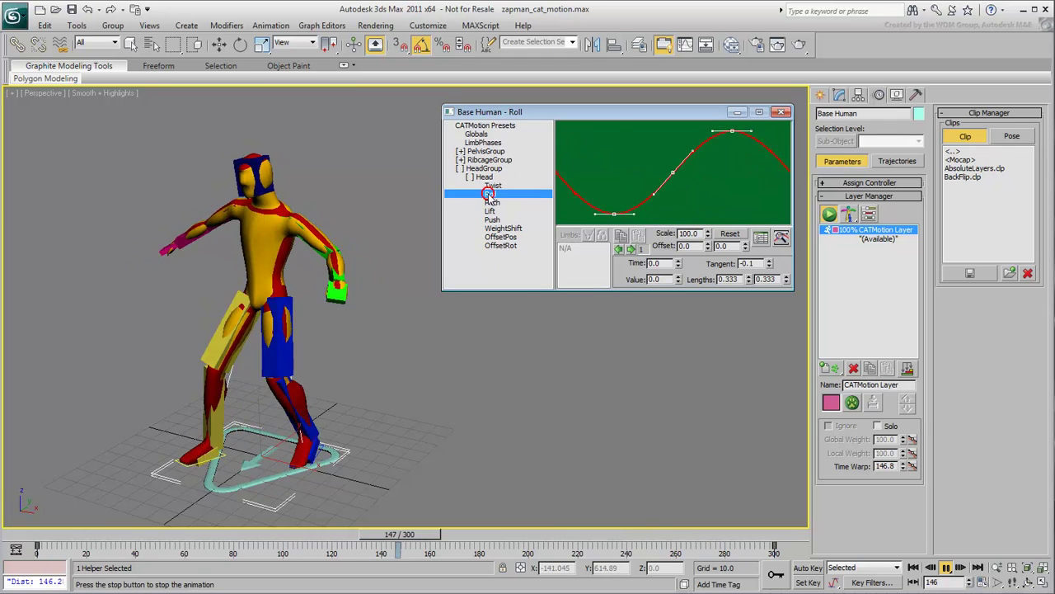
drag(707, 234, 707, 275)
right_click(707, 233)
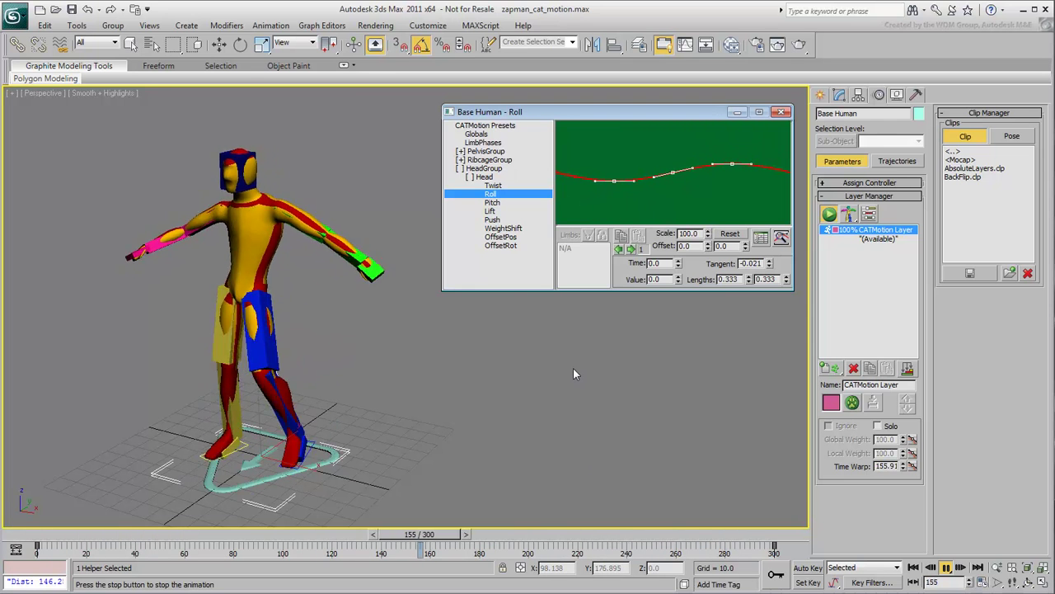
Step: Lower the Ribcage Twist and Roll Scale values and set Ribcage OffsetPos Y to 9.8
click(462, 160)
click(469, 168)
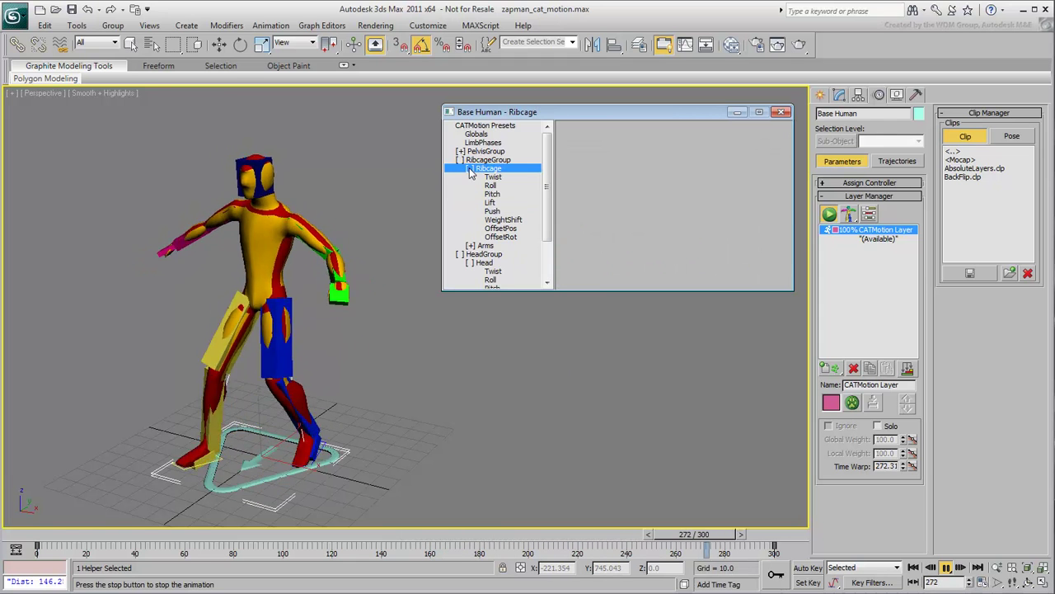
click(492, 178)
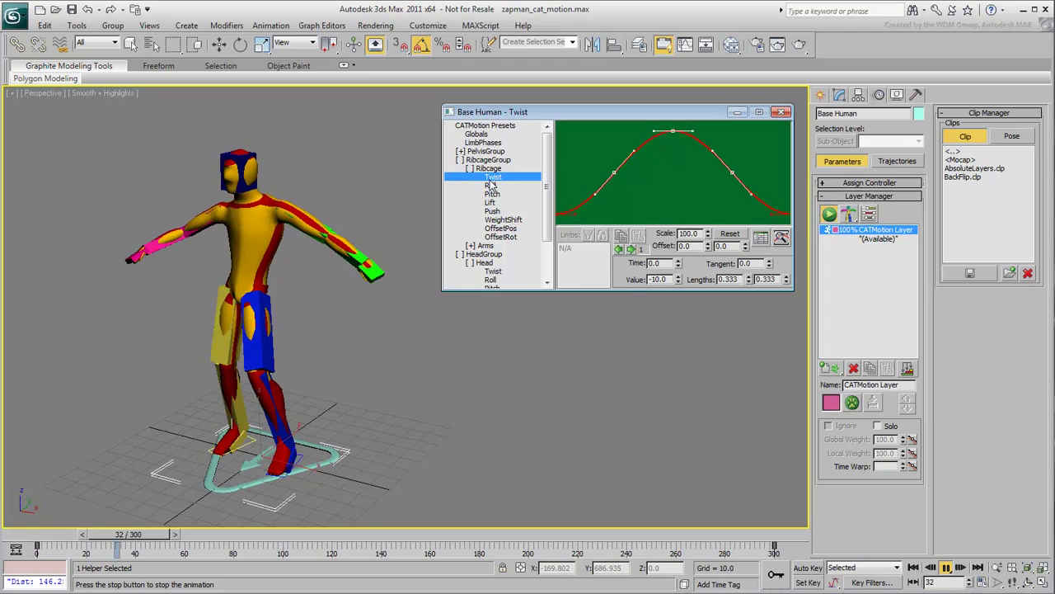
drag(708, 233, 708, 387)
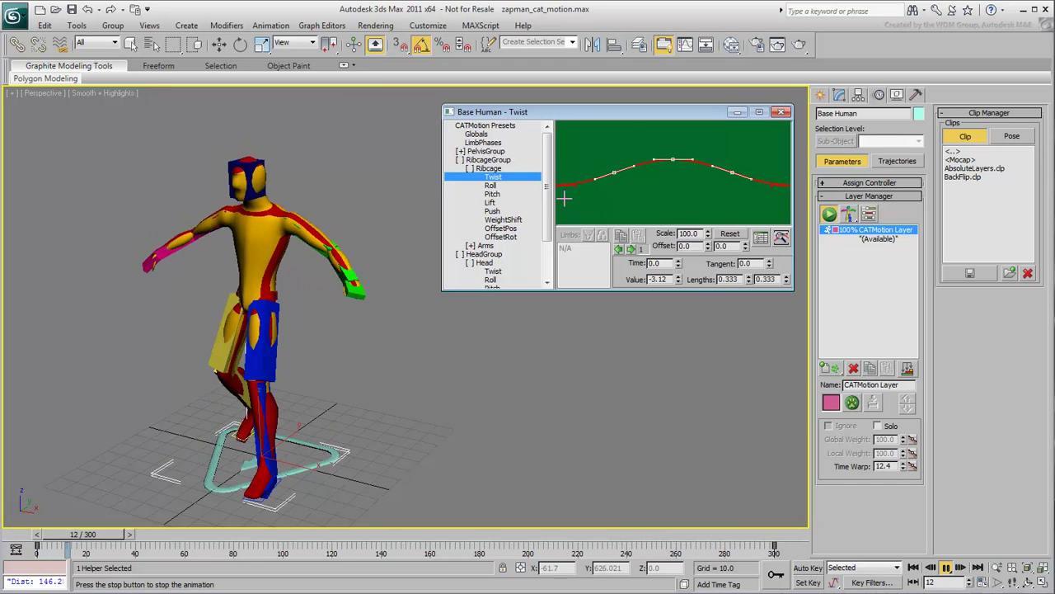
click(491, 185)
drag(707, 233, 710, 285)
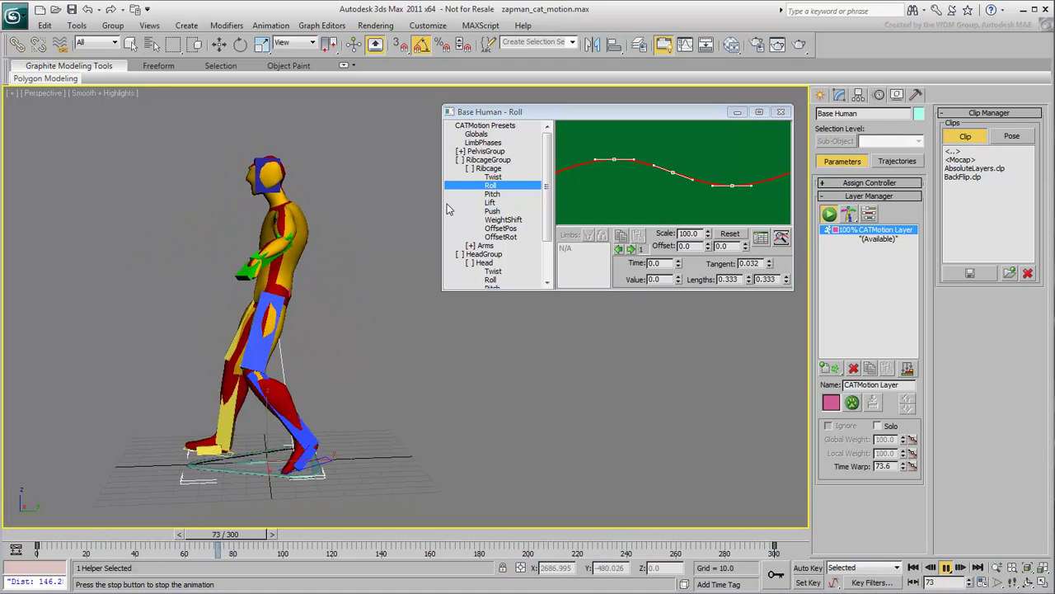
click(500, 227)
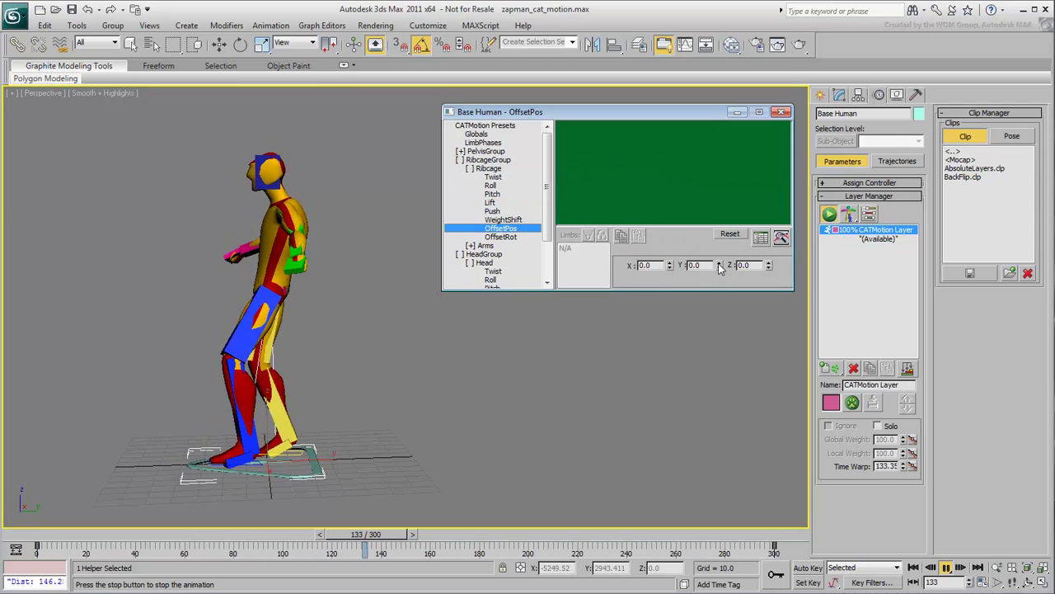
drag(719, 265, 707, 207)
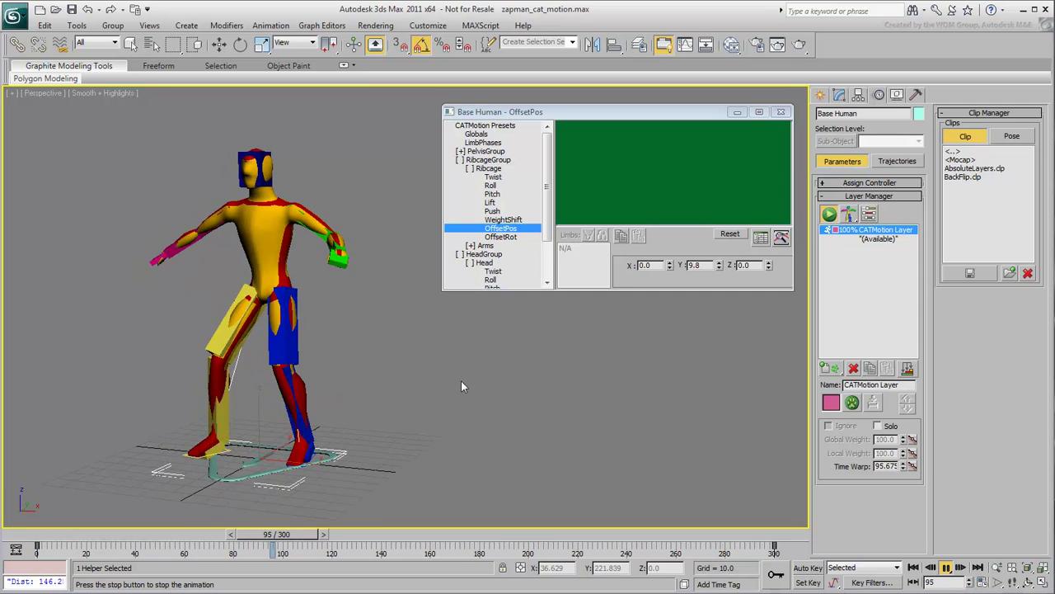
Step: Shrink the Pelvis Twist, Roll and WeightShift curves, leaving WeightShift Tangent at 0.059
click(461, 151)
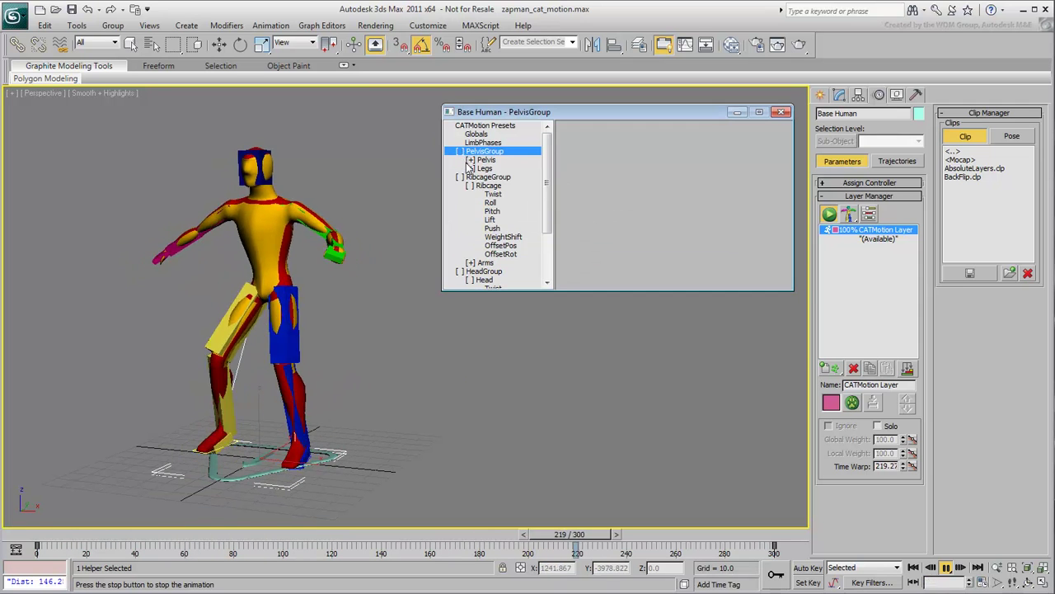
click(469, 159)
click(493, 168)
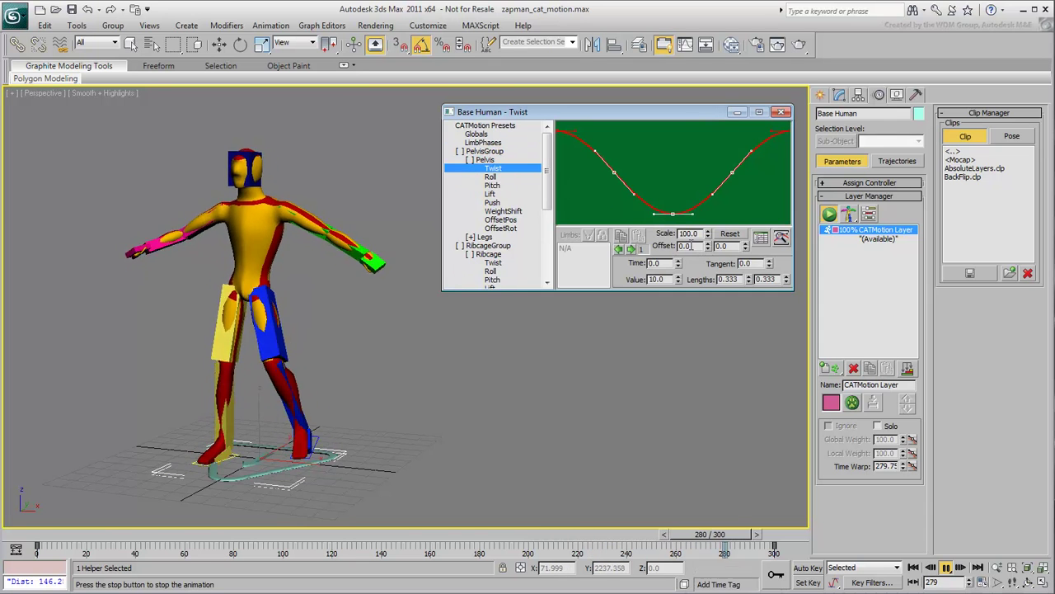
drag(707, 233, 707, 284)
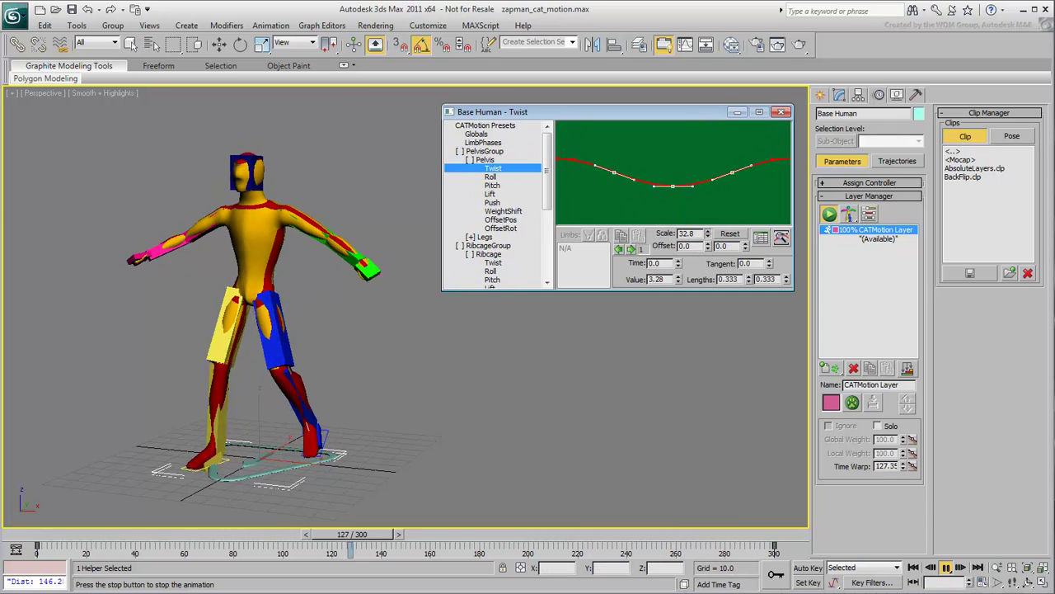
click(491, 176)
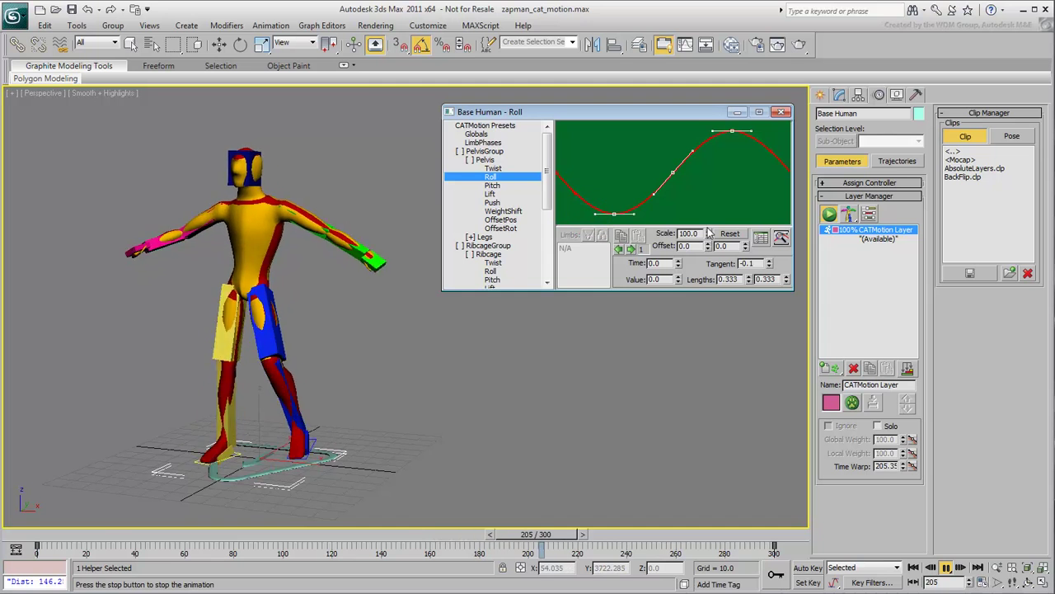
drag(707, 233, 707, 285)
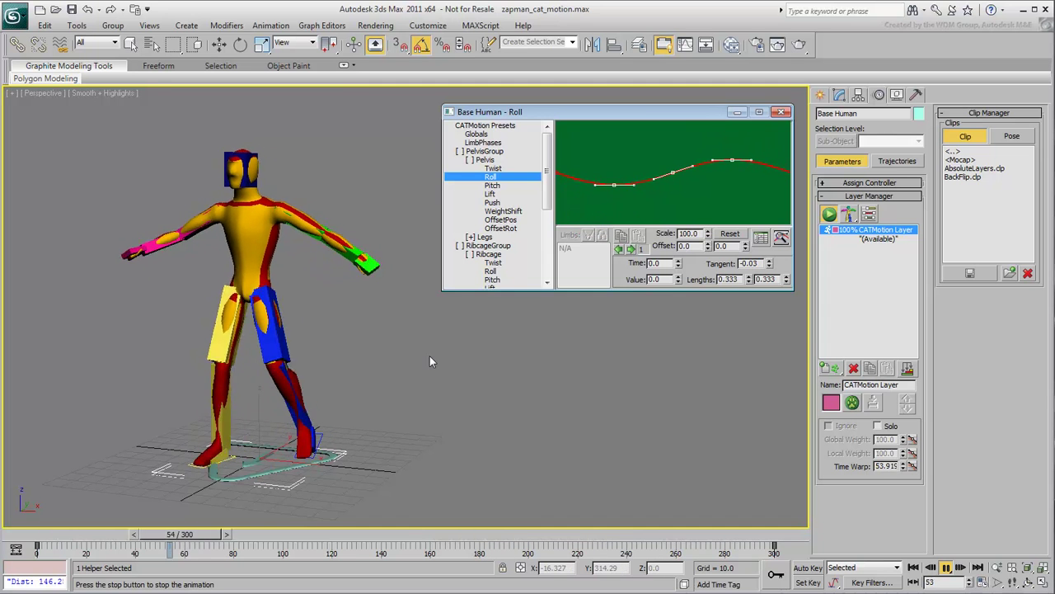
click(510, 212)
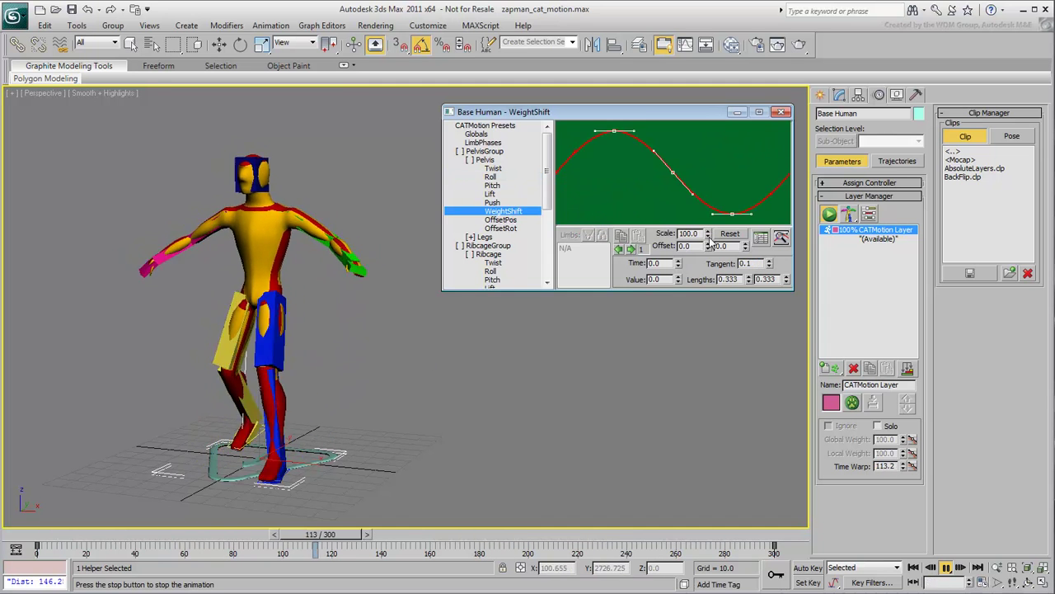
drag(717, 453, 721, 498)
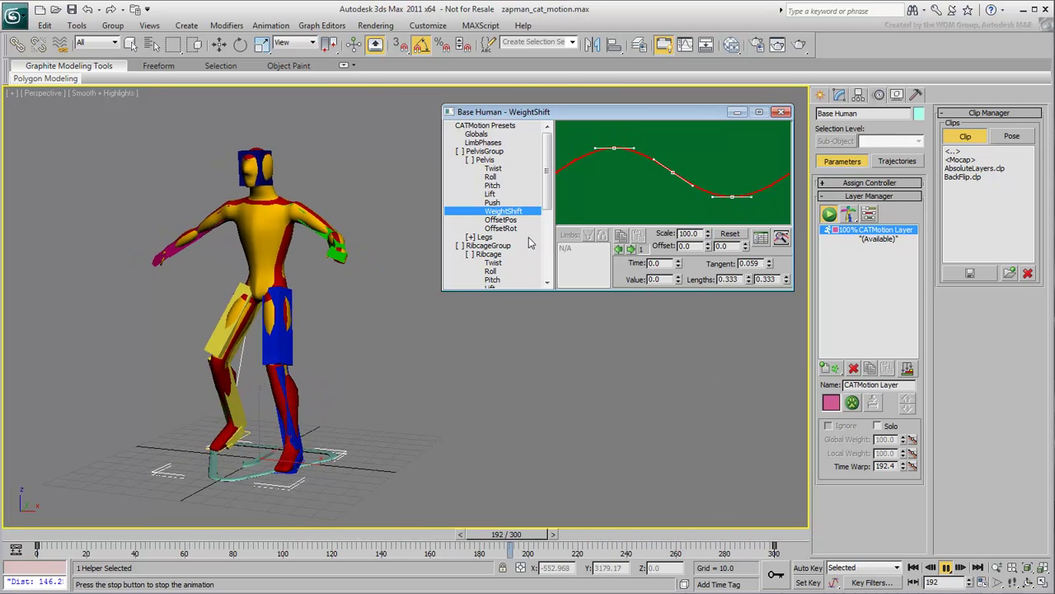
drag(549, 183, 551, 211)
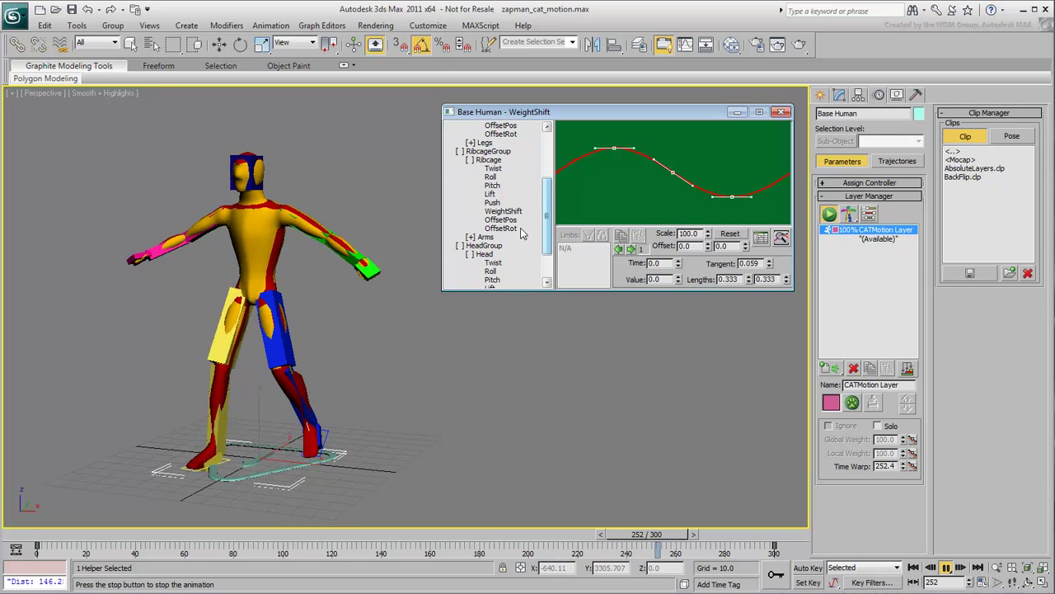
Step: Set the Arms OffsetRot Y to 39.9 so the arms hang lower
click(472, 239)
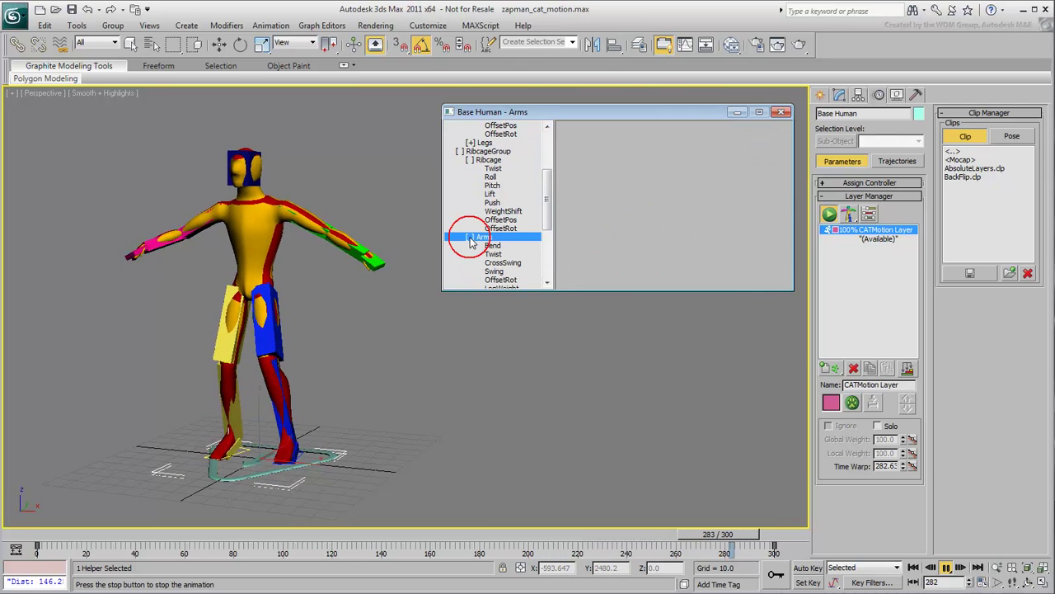
click(501, 280)
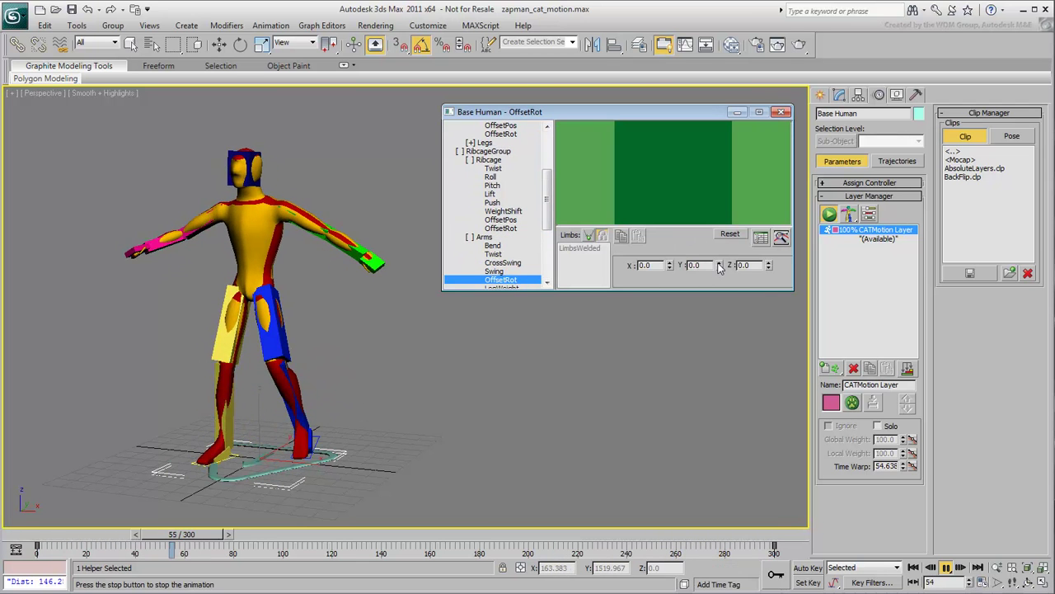
drag(719, 266, 719, 234)
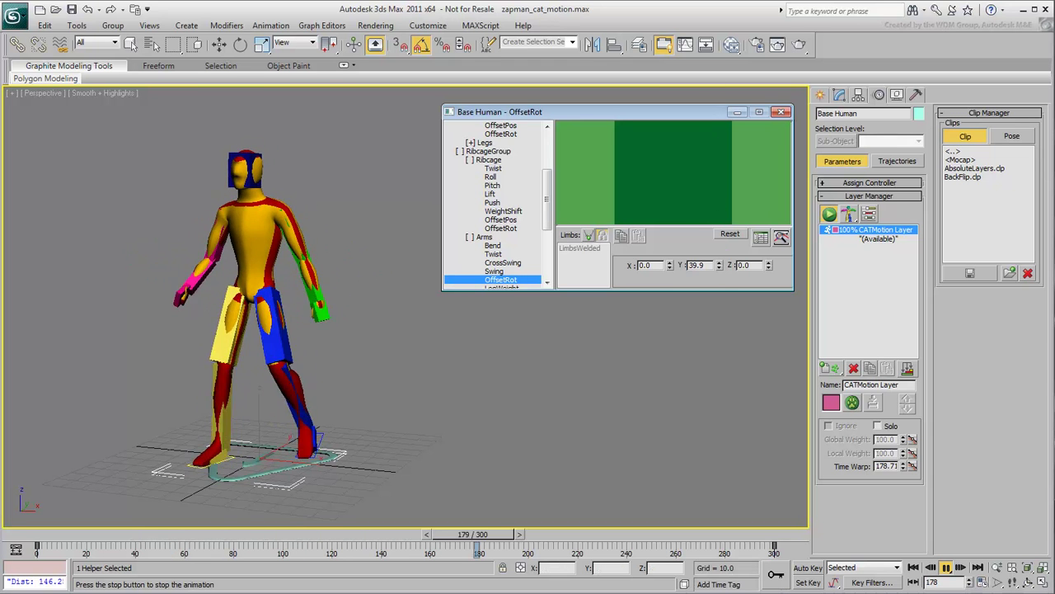
Step: Set the Legs FootPlatform OffsetPos Z to -15.5 to lower the foot platforms
click(471, 144)
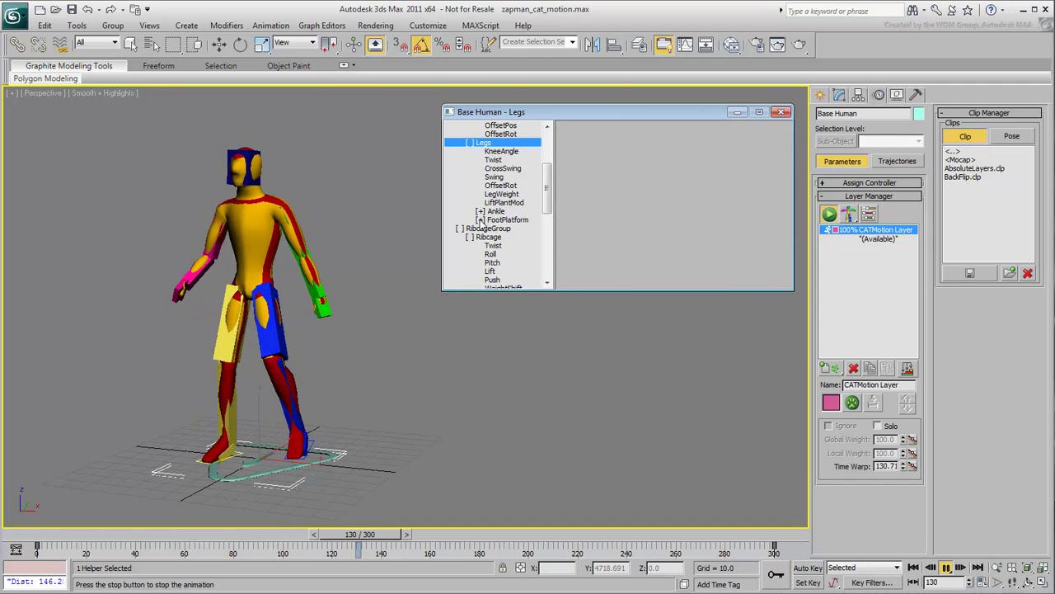
click(480, 219)
scroll(503, 214, down, 2)
click(511, 245)
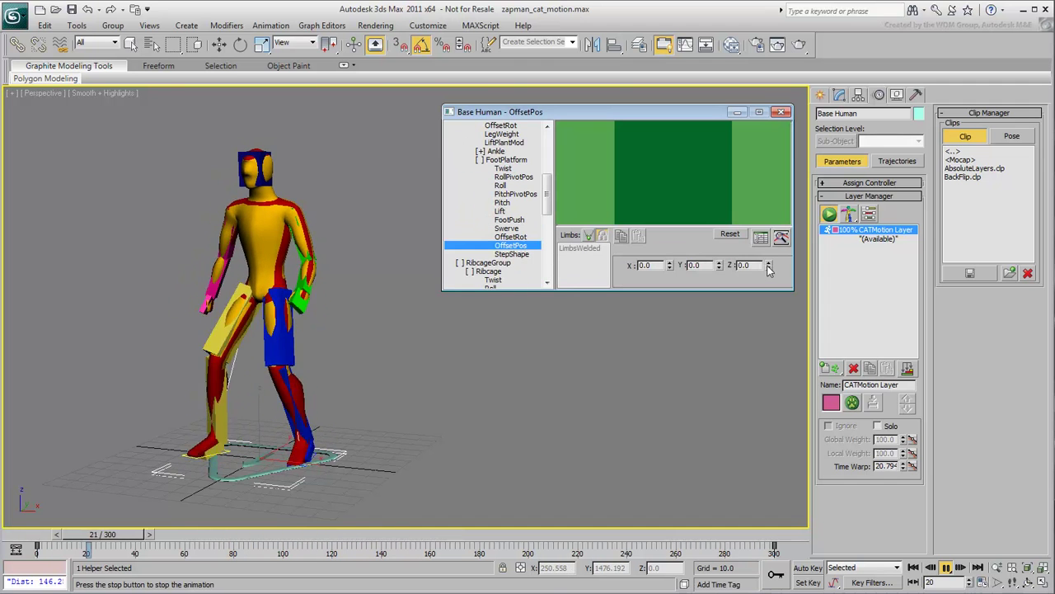
drag(769, 268, 542, 347)
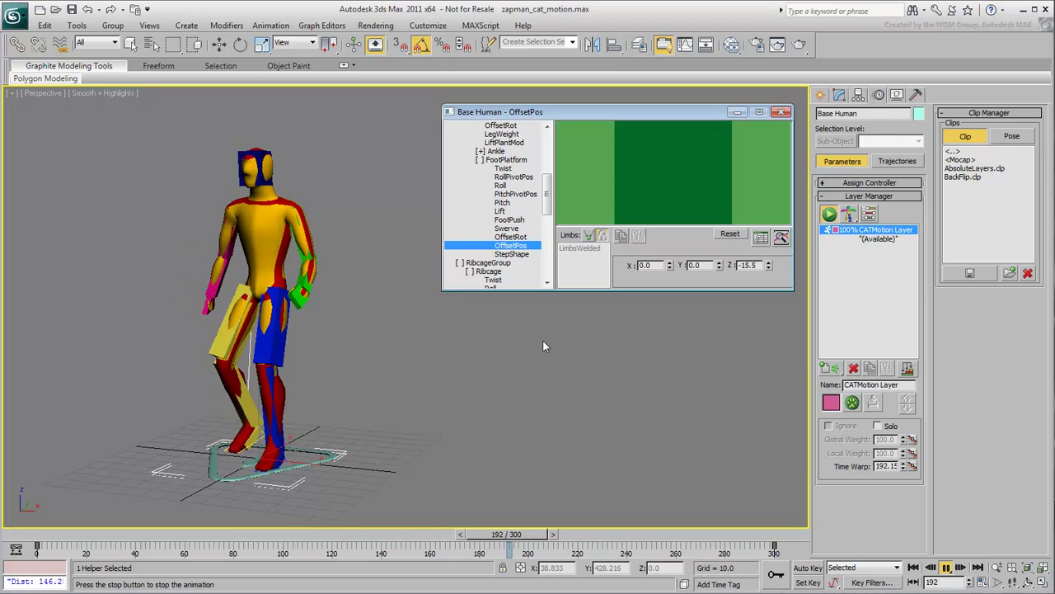
click(485, 342)
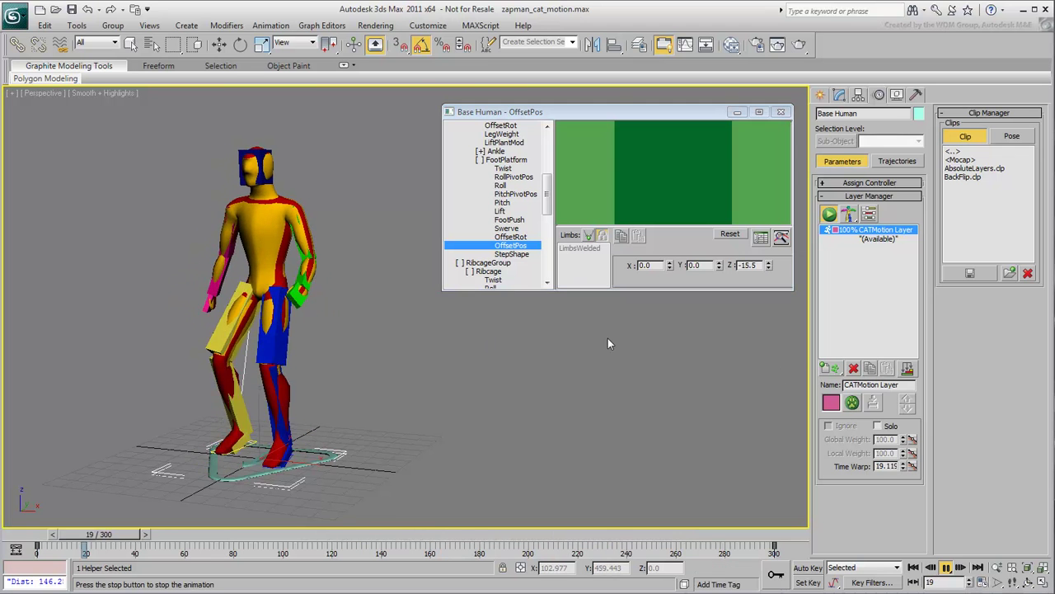
scroll(486, 140, up, 6)
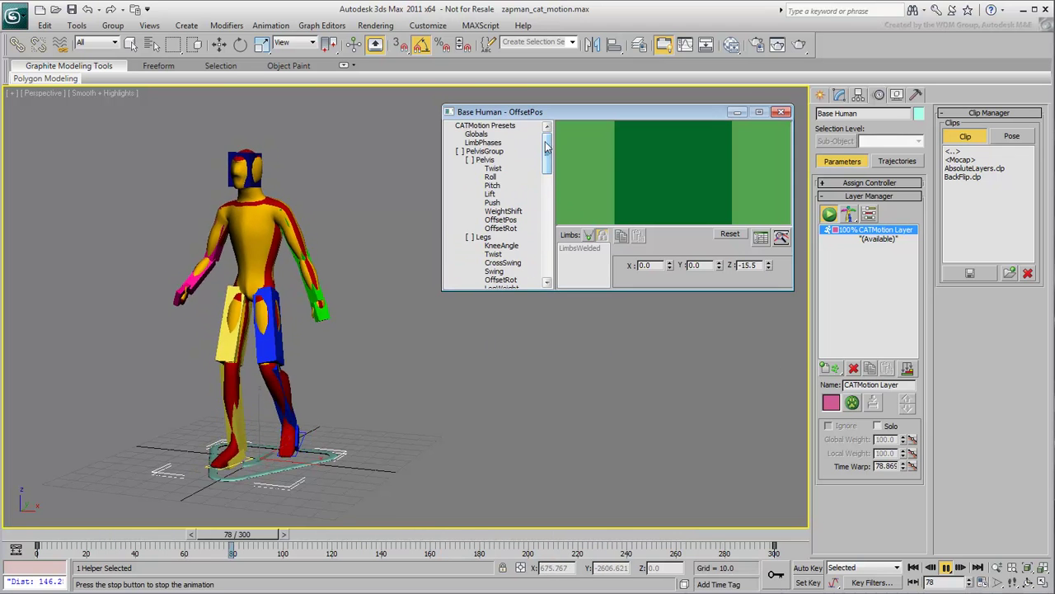
Step: Set Max Step Time to 50 on the Globals page, raising Velocity to 0.19
click(482, 135)
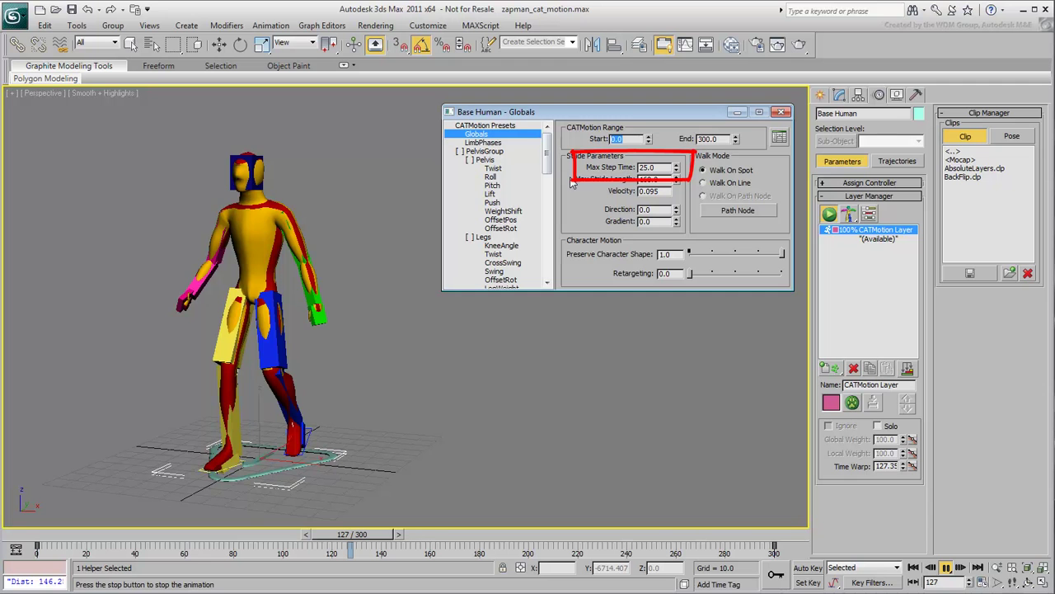
click(651, 167)
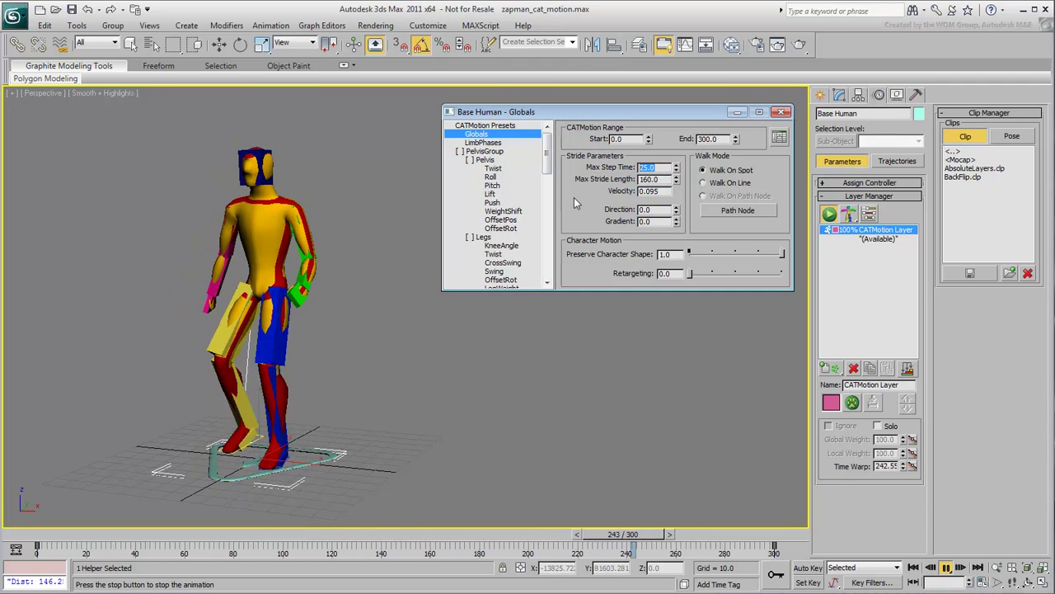
text(50)
key(Return)
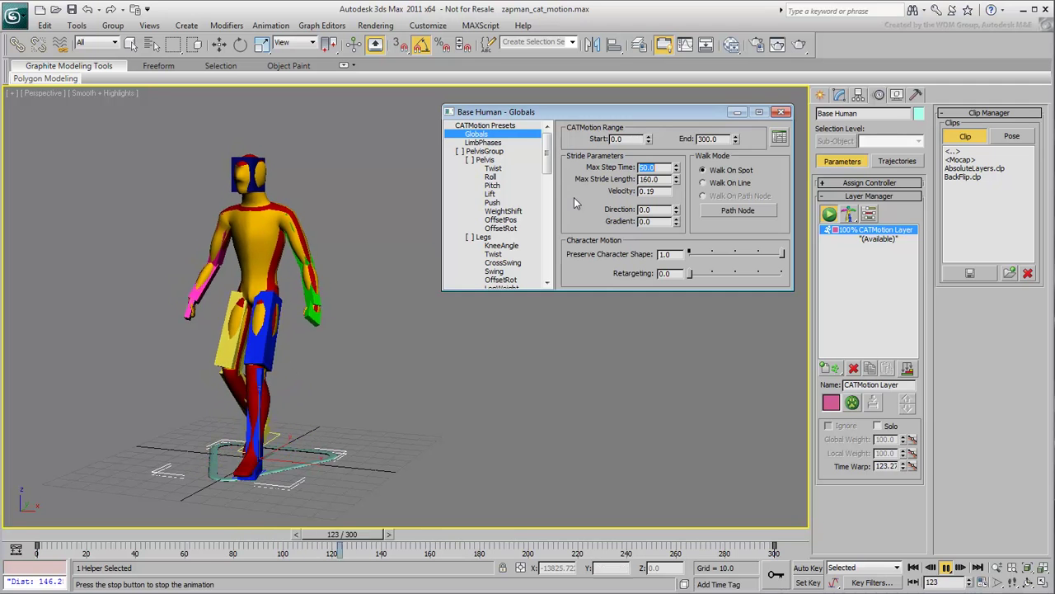
Step: Test the LimbPhases 1.L and 4.R phase sliders, then return both to -0.25
click(485, 143)
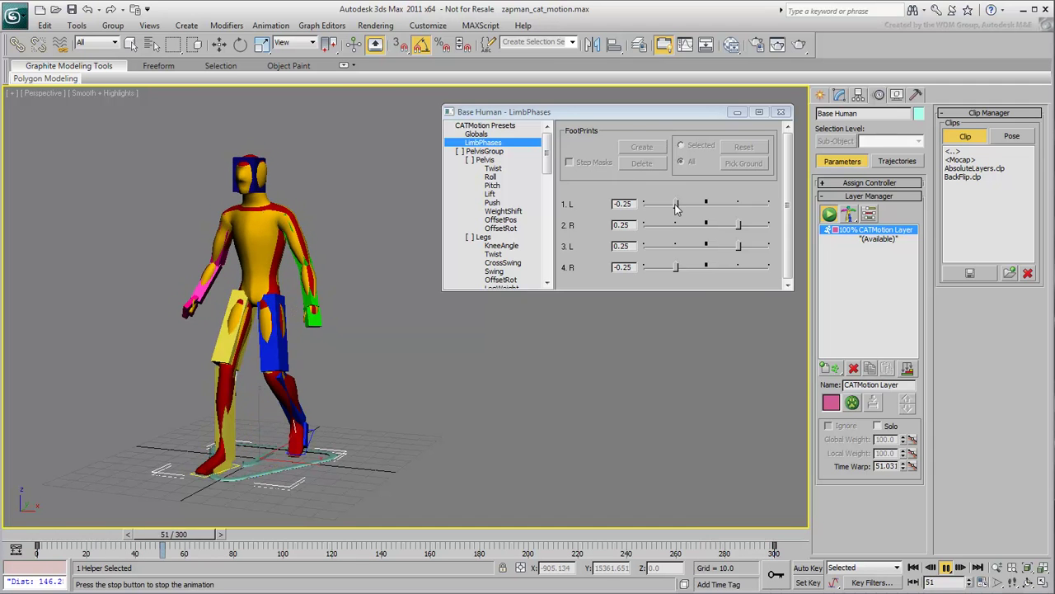
drag(676, 204, 737, 205)
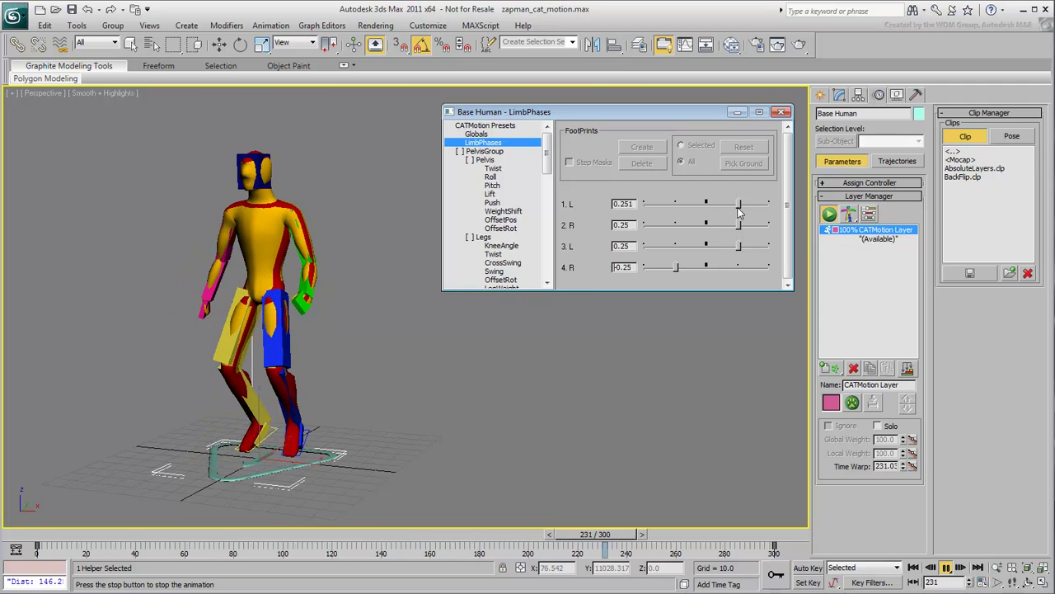
drag(738, 205, 695, 210)
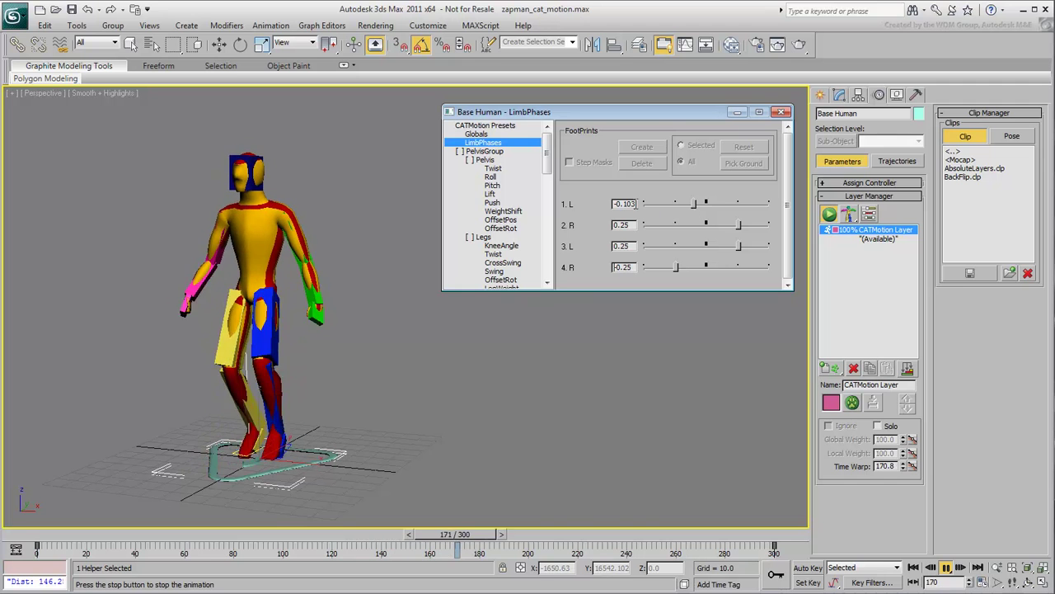
double_click(614, 203)
text(-)
text(0.25)
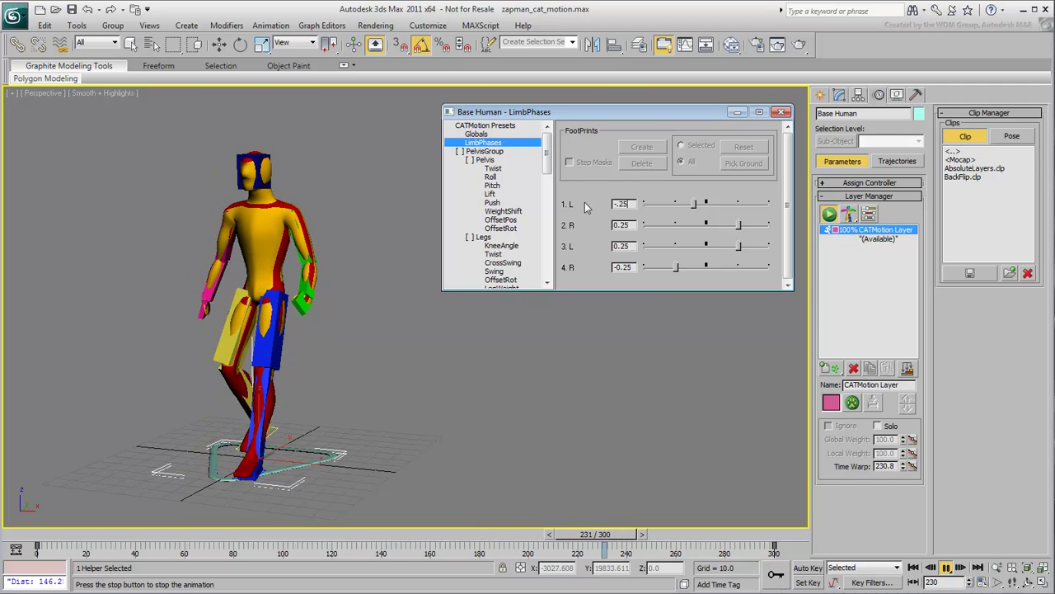
key(Return)
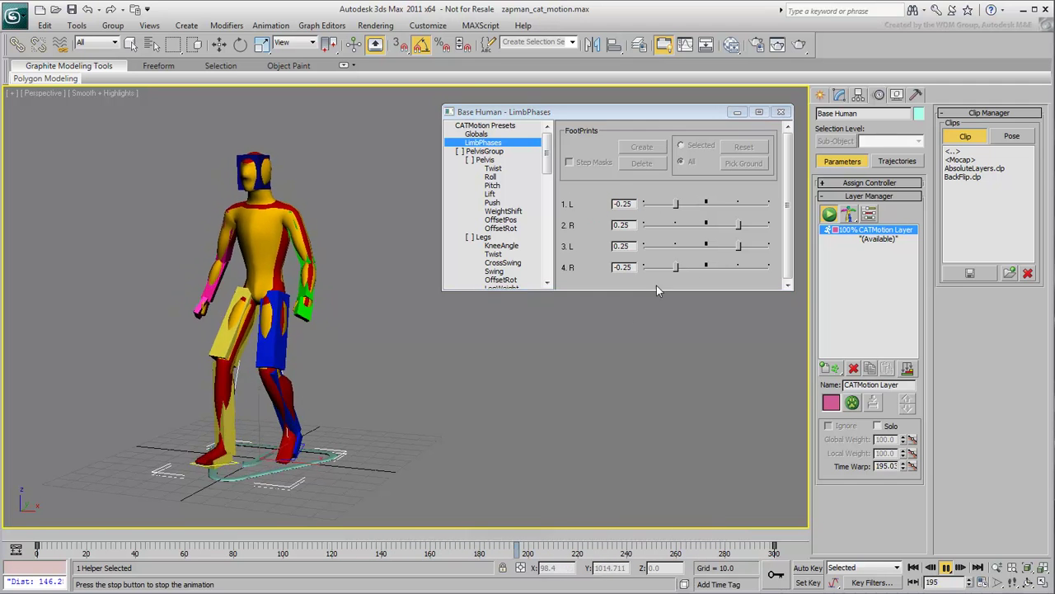
drag(675, 267, 740, 270)
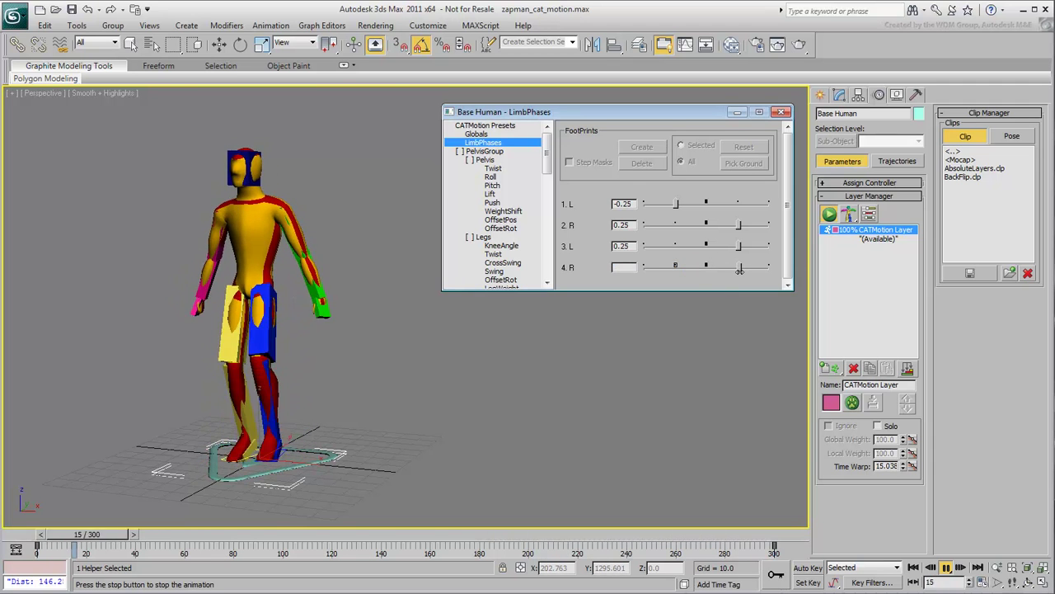
drag(691, 268, 675, 267)
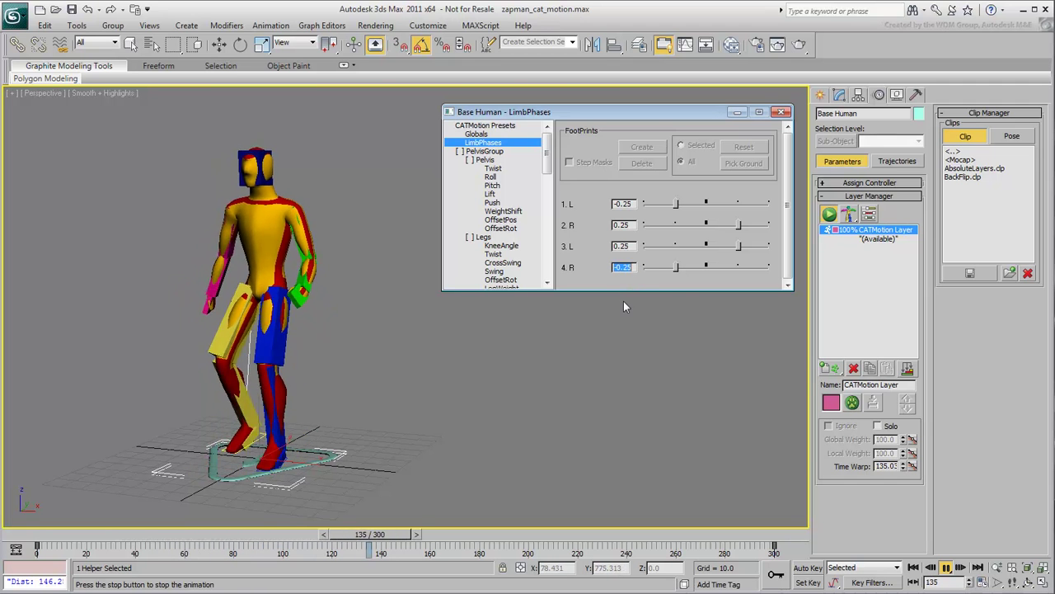
Step: Rename the walk layer from Layer01 to myZAP_Walk in the Presets Name field
click(620, 332)
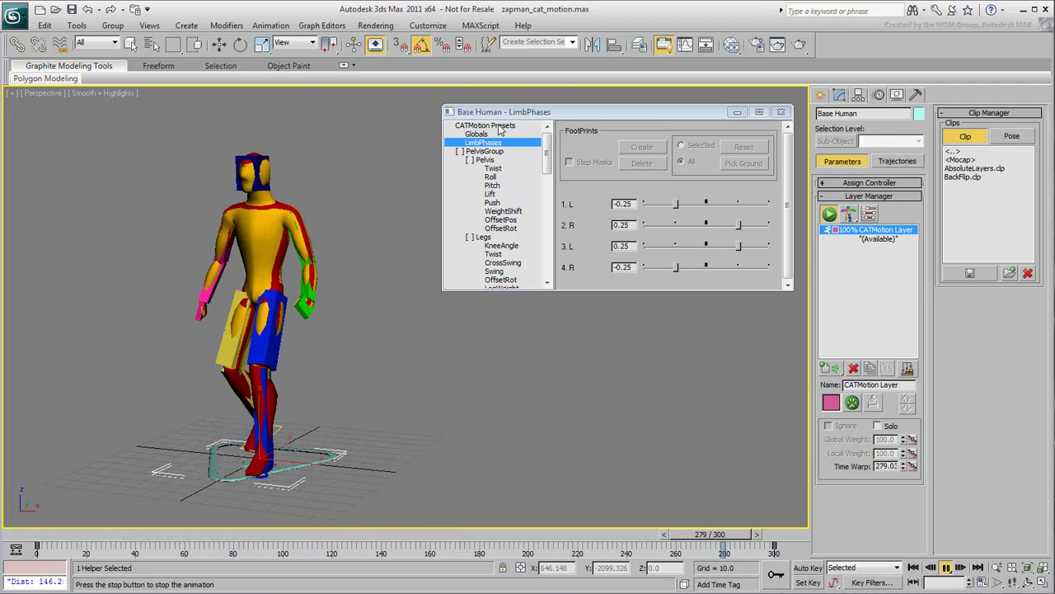
key(Up)
key(Up)
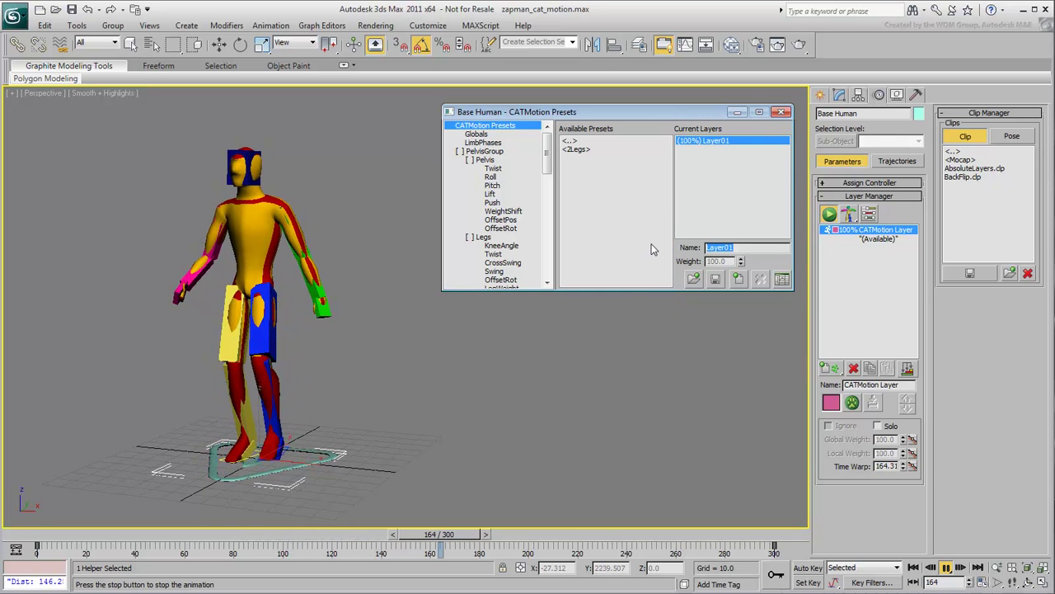
text(ZAP+)
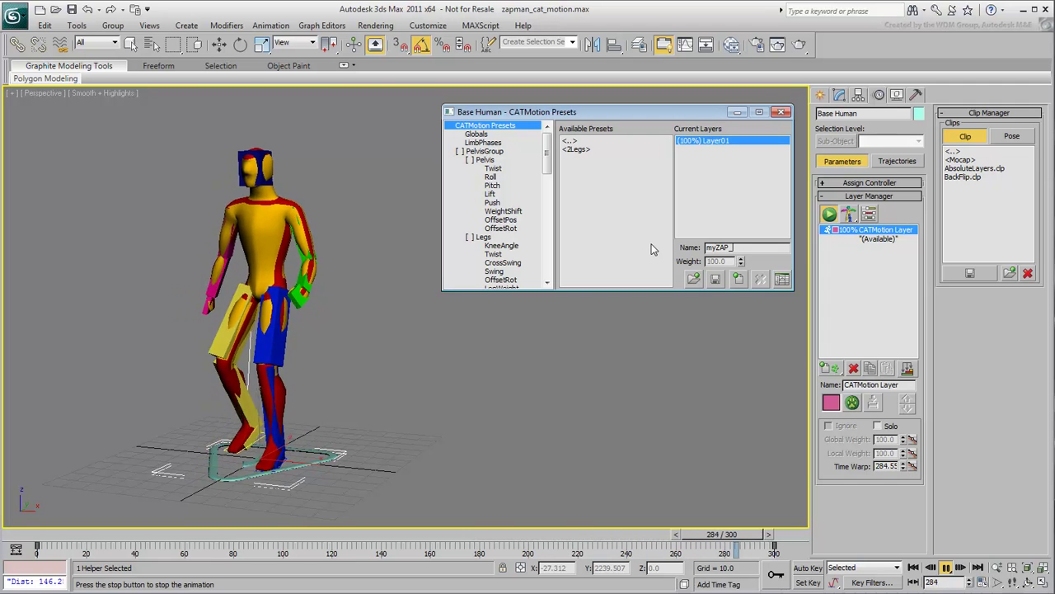
text(Walk)
key(Return)
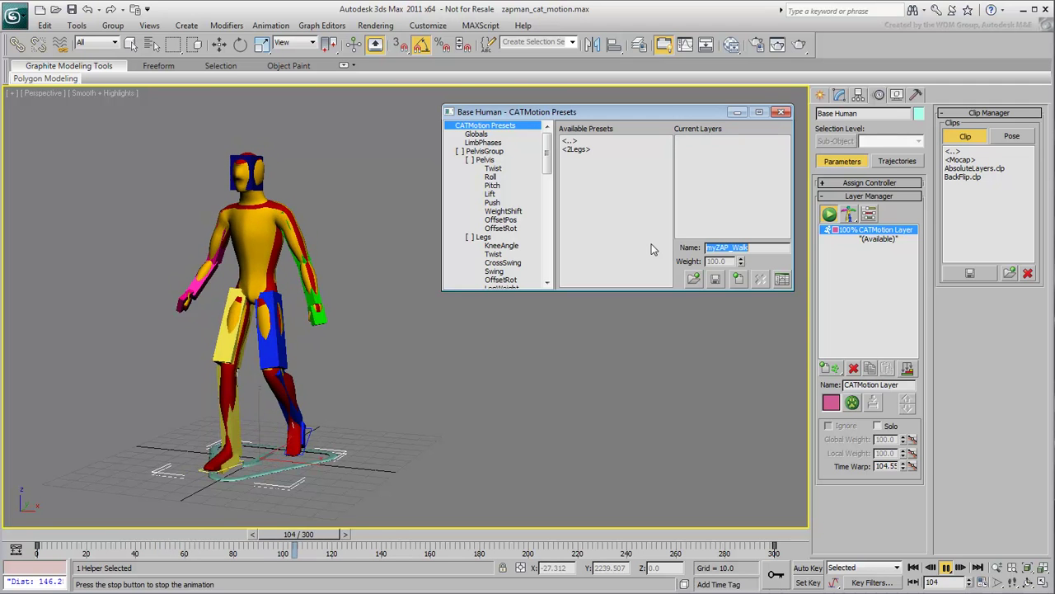
Step: Load the <2Legs> GameCharRun preset into a new CATMotion layer
double_click(575, 151)
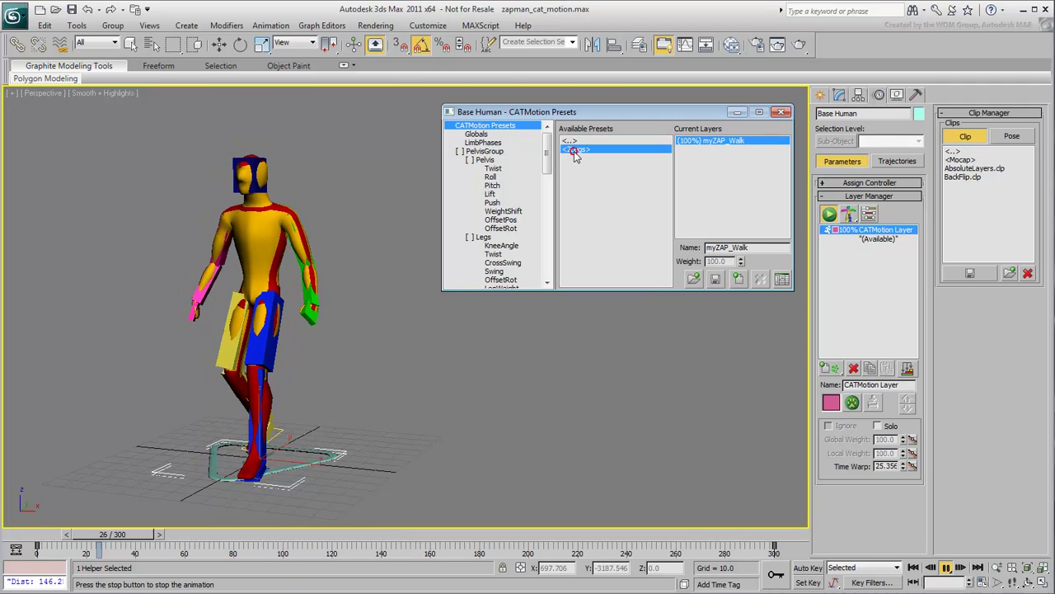
click(587, 157)
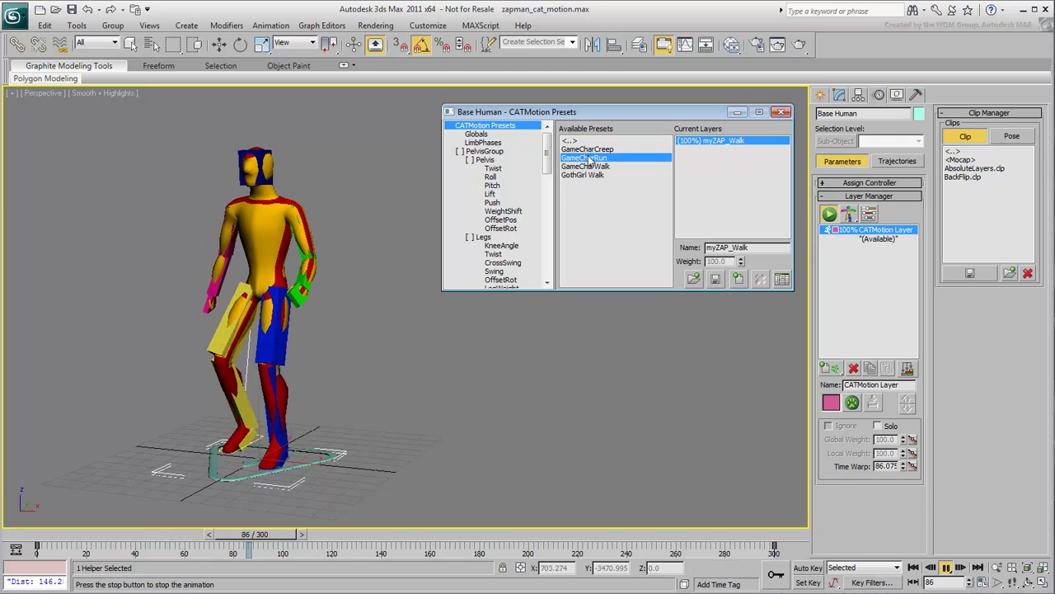
double_click(588, 159)
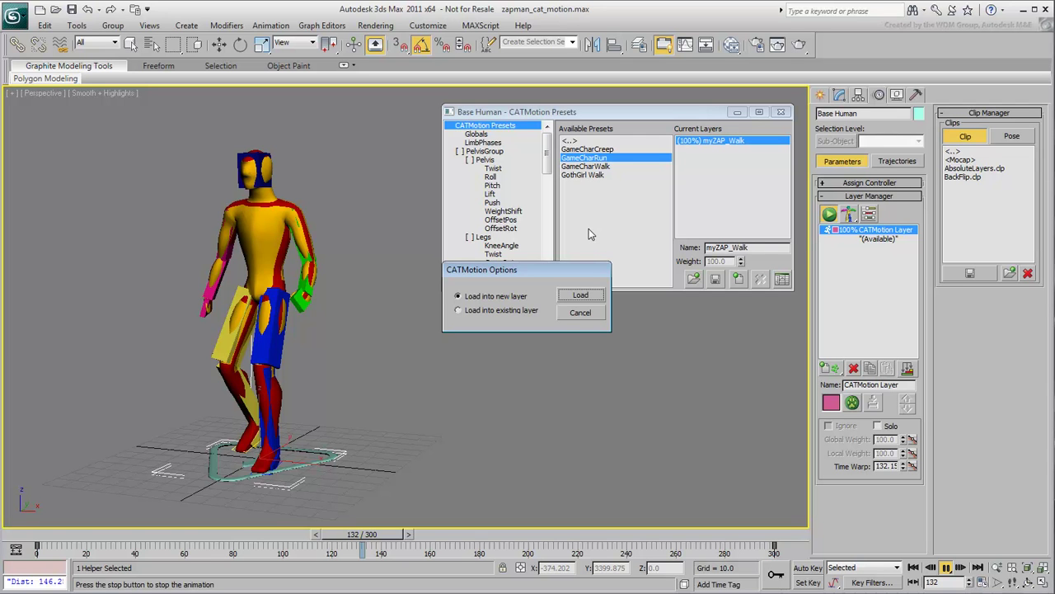
click(580, 295)
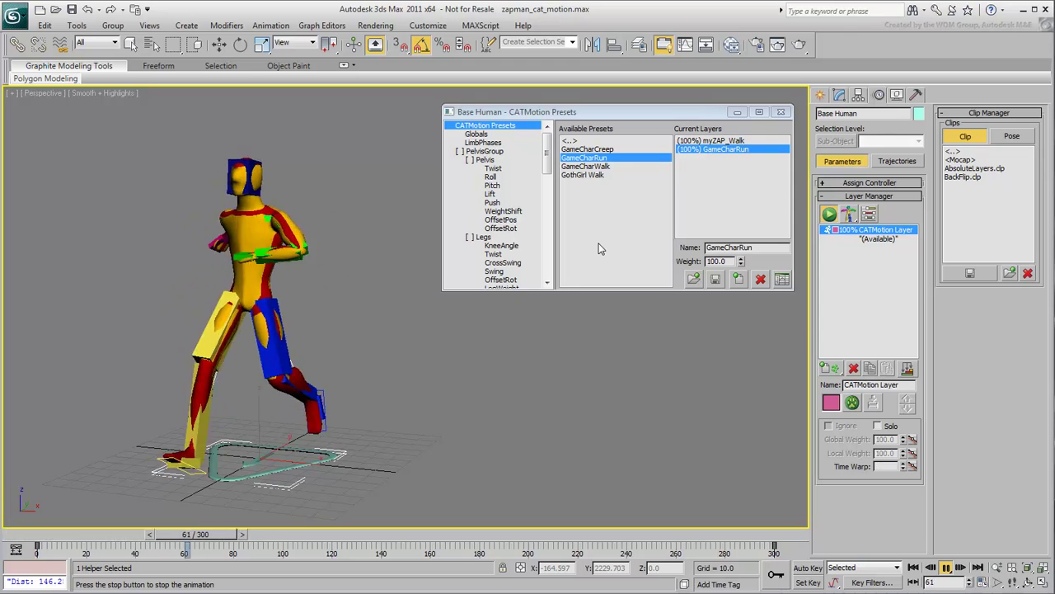
Step: Name the new run layer myZap_Run
drag(752, 248, 691, 247)
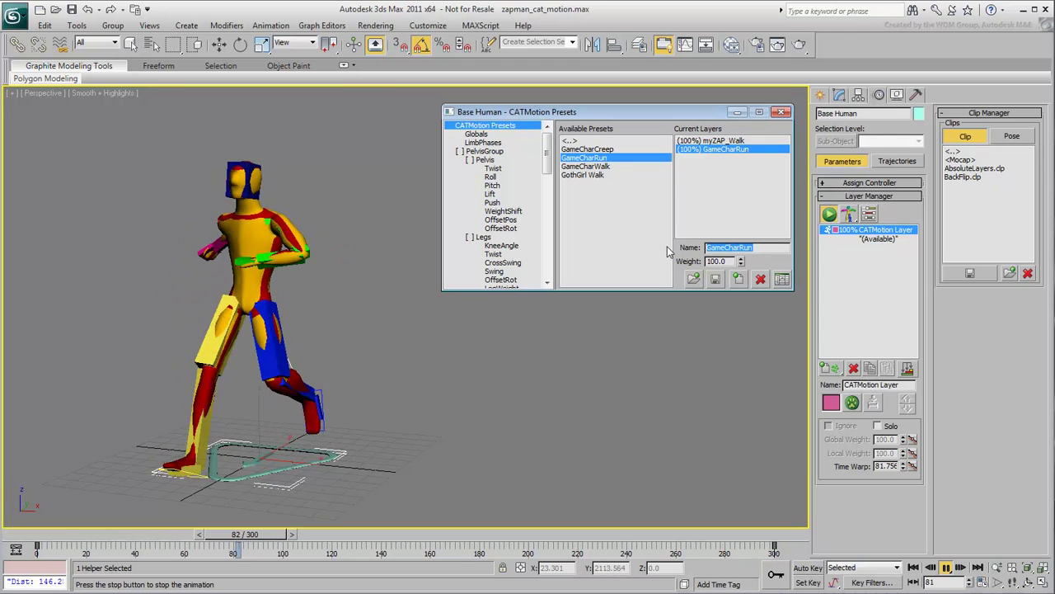
text(myZap)
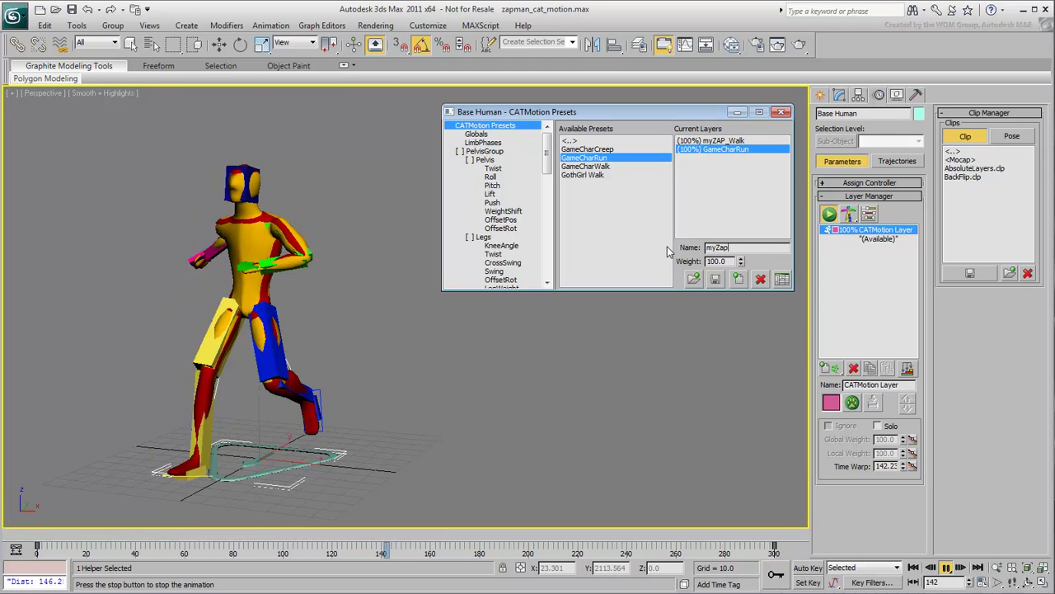
text(_Run)
key(Return)
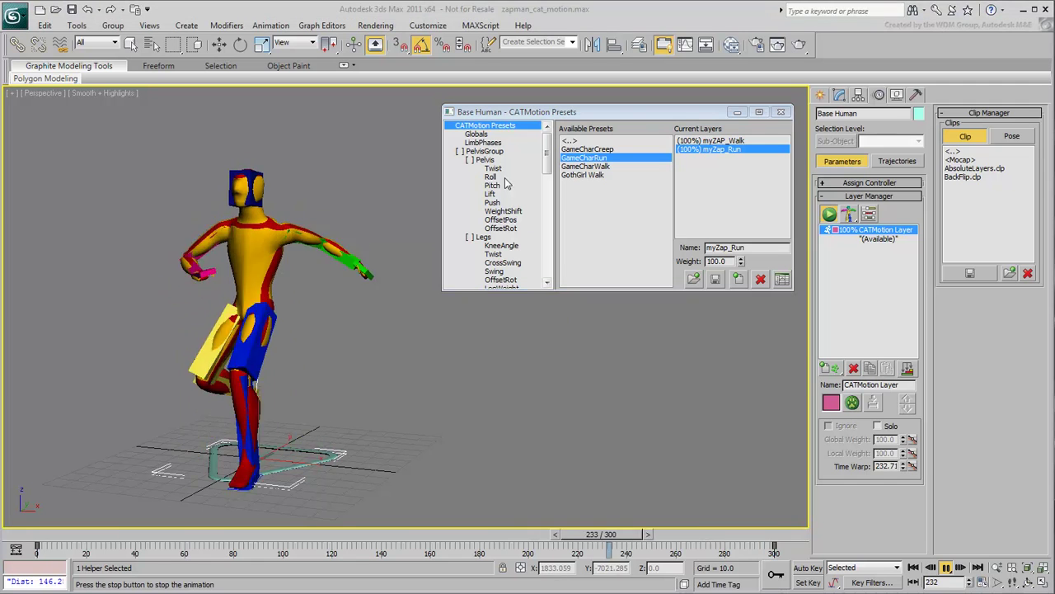
Step: Raise the run layer's Ribcage OffsetPos Y value from 0 to 10.5
drag(546, 159, 548, 212)
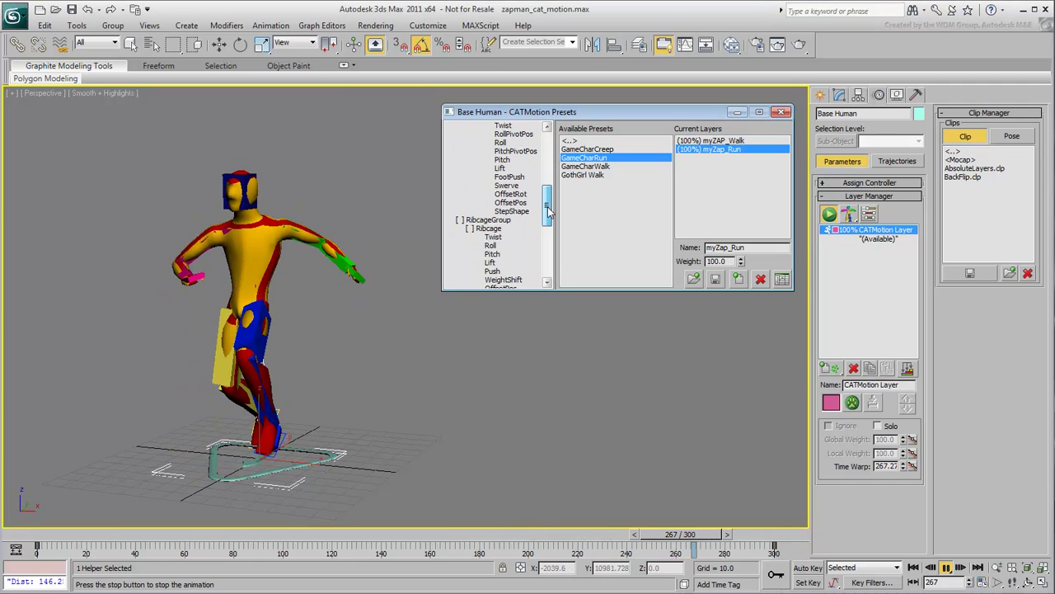
scroll(513, 191, down, 3)
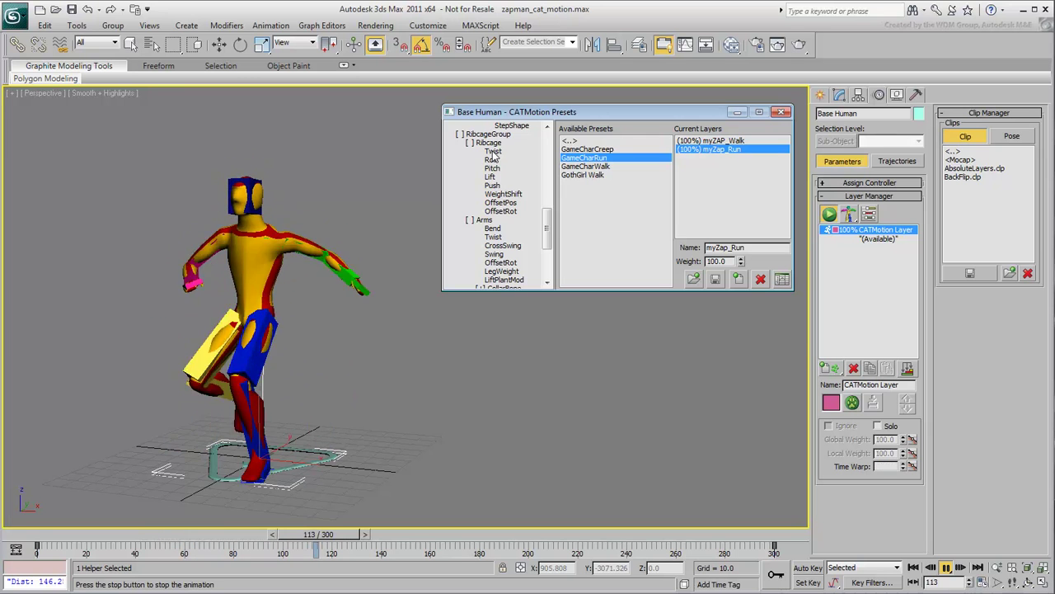
click(502, 203)
drag(720, 266, 718, 212)
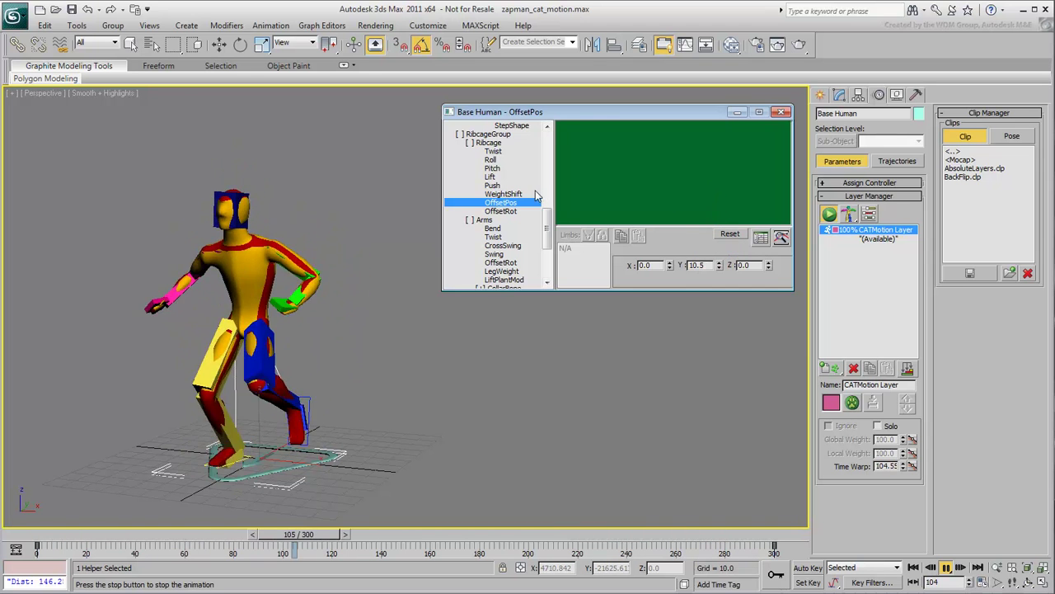
drag(548, 228, 553, 151)
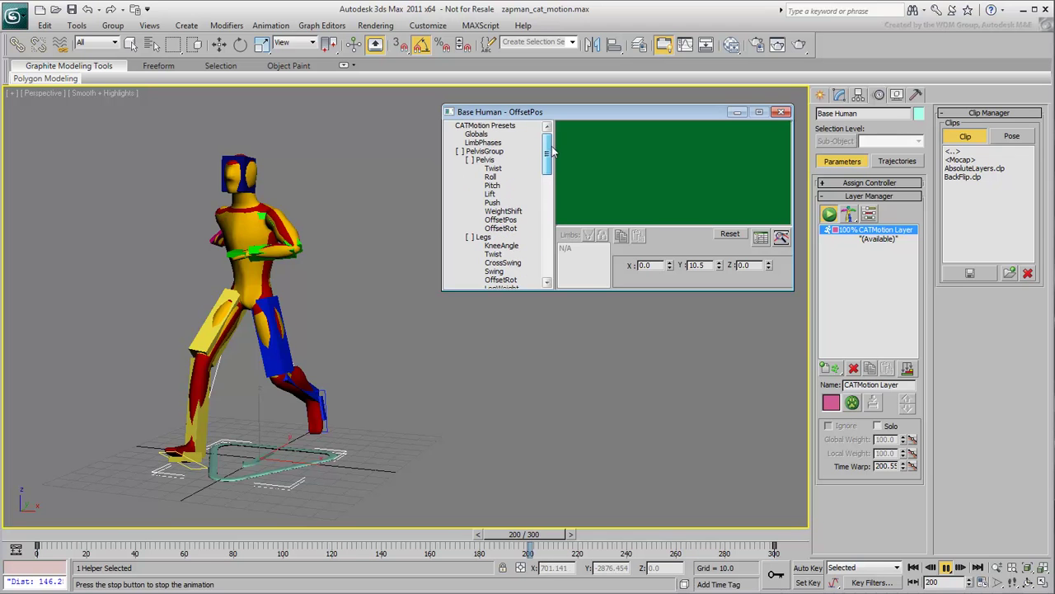
Step: Set the pelvis OffsetPos X to about -5.5 and reset the pelvis Lift scale to 100
click(500, 220)
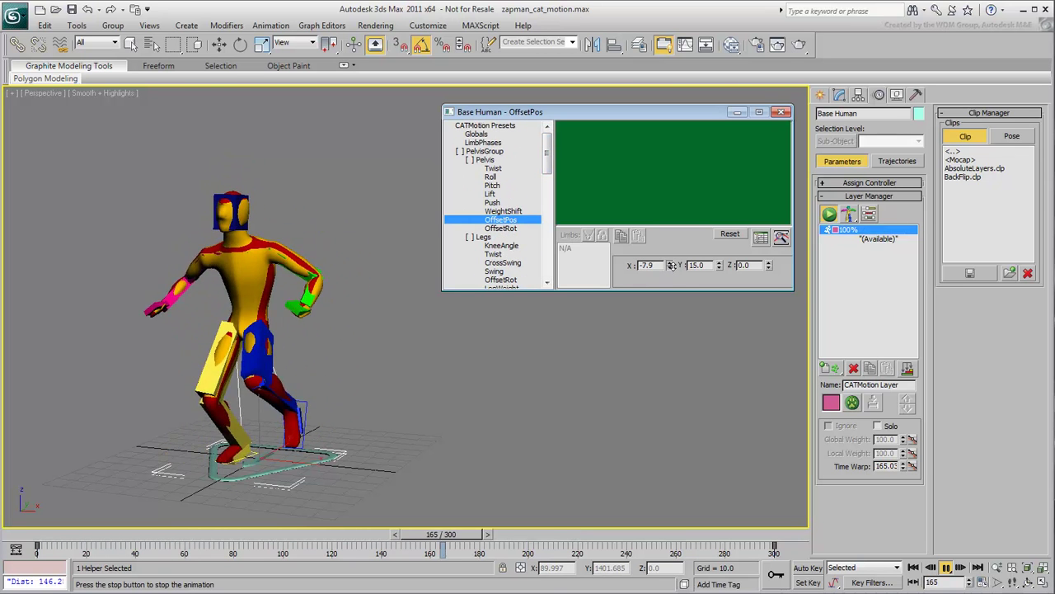
drag(672, 264, 654, 259)
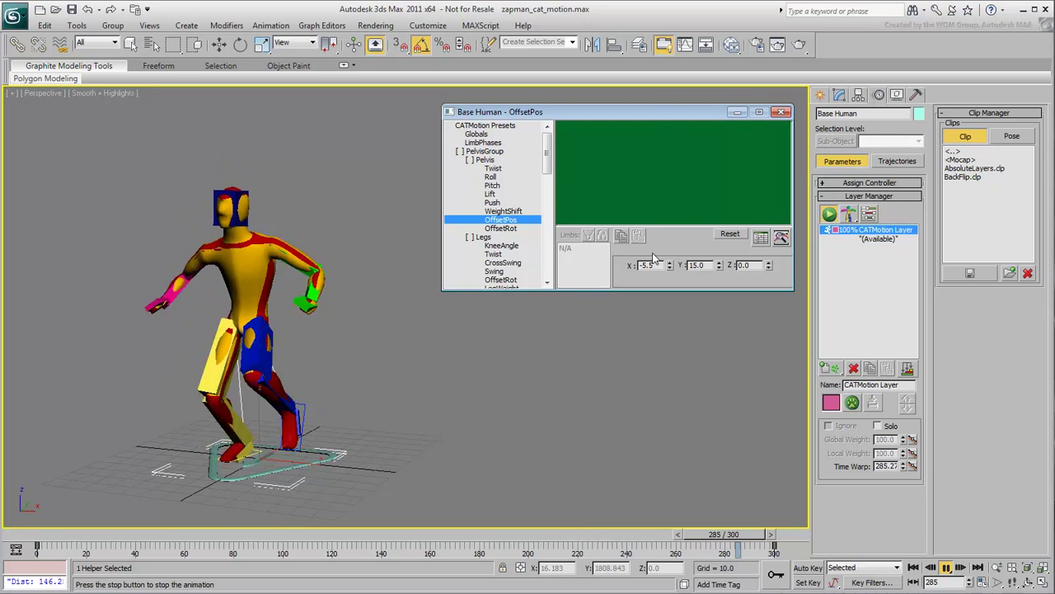
click(491, 194)
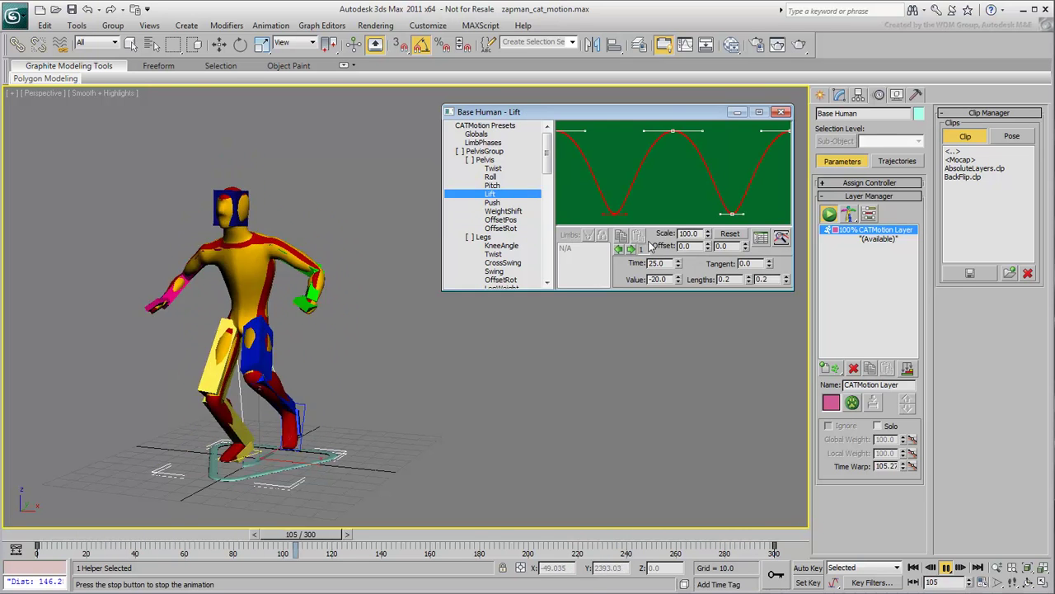
drag(706, 236, 685, 388)
right_click(685, 387)
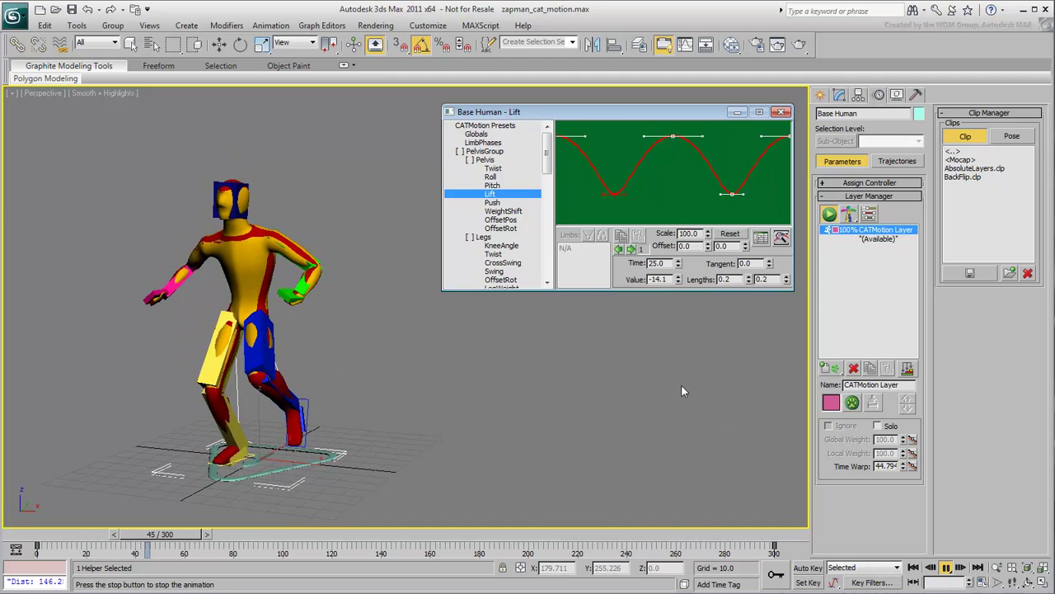
Step: Reset the pelvis Twist and Roll scales to 100
click(492, 168)
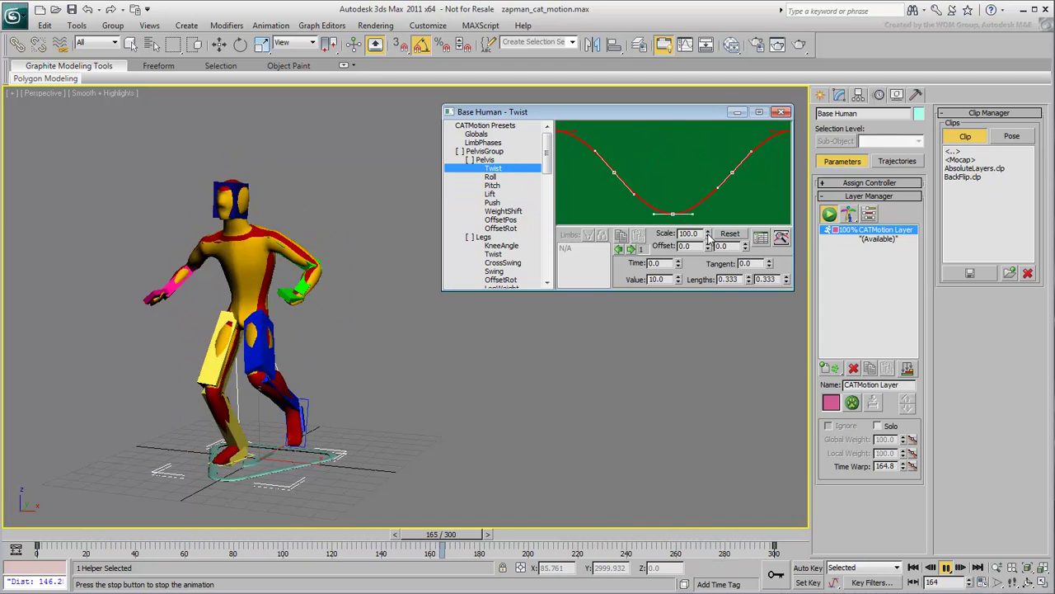
right_click(707, 233)
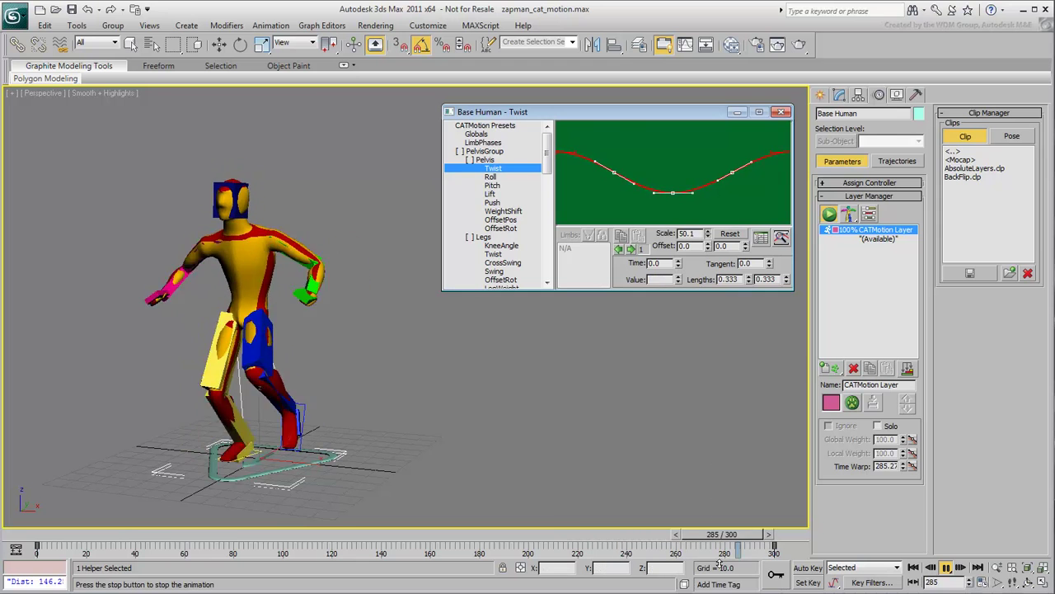
click(491, 177)
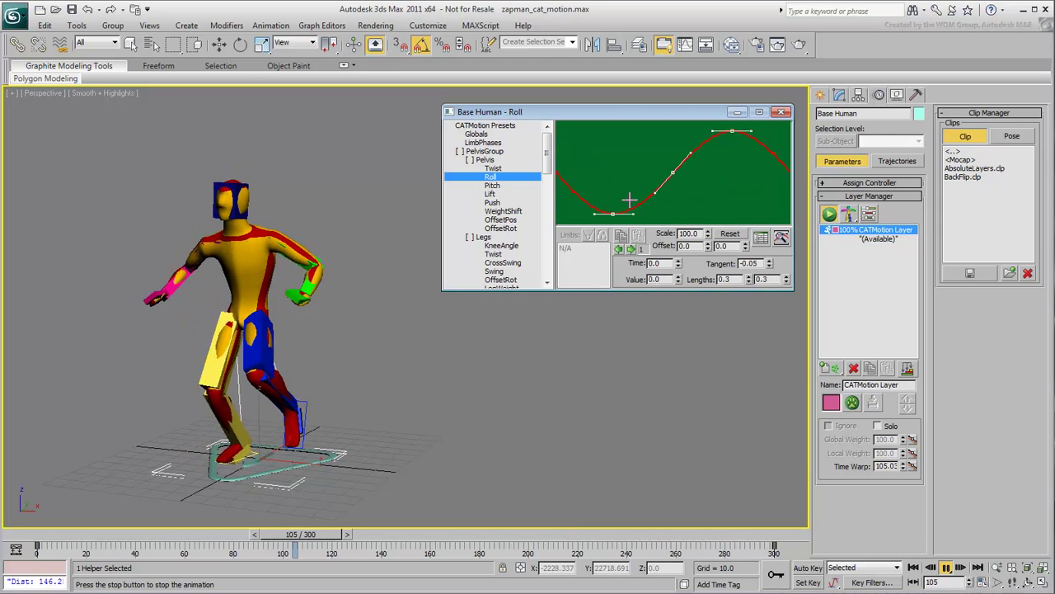
right_click(706, 233)
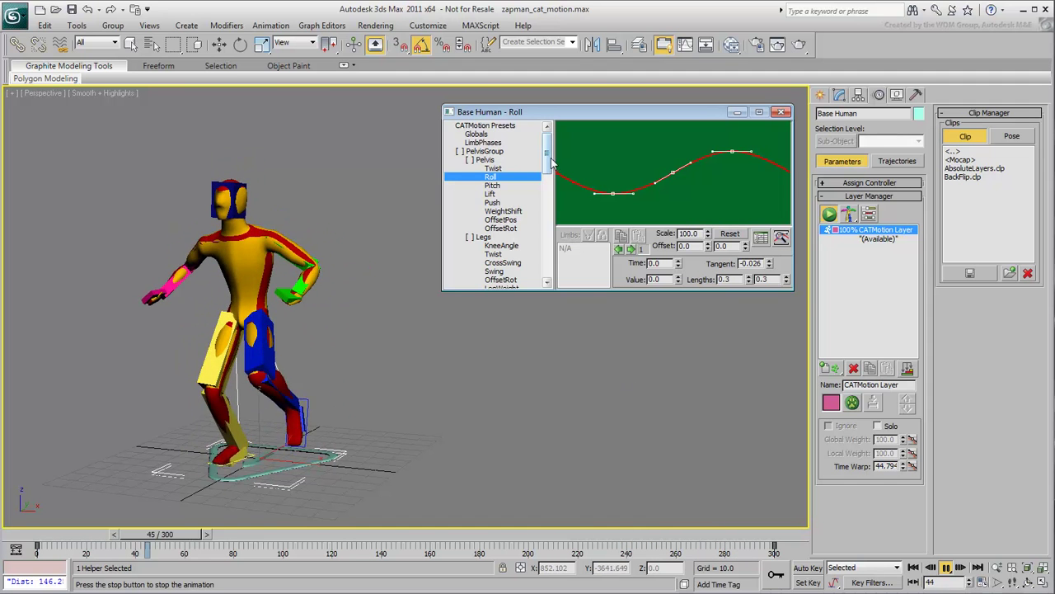
drag(547, 155, 557, 240)
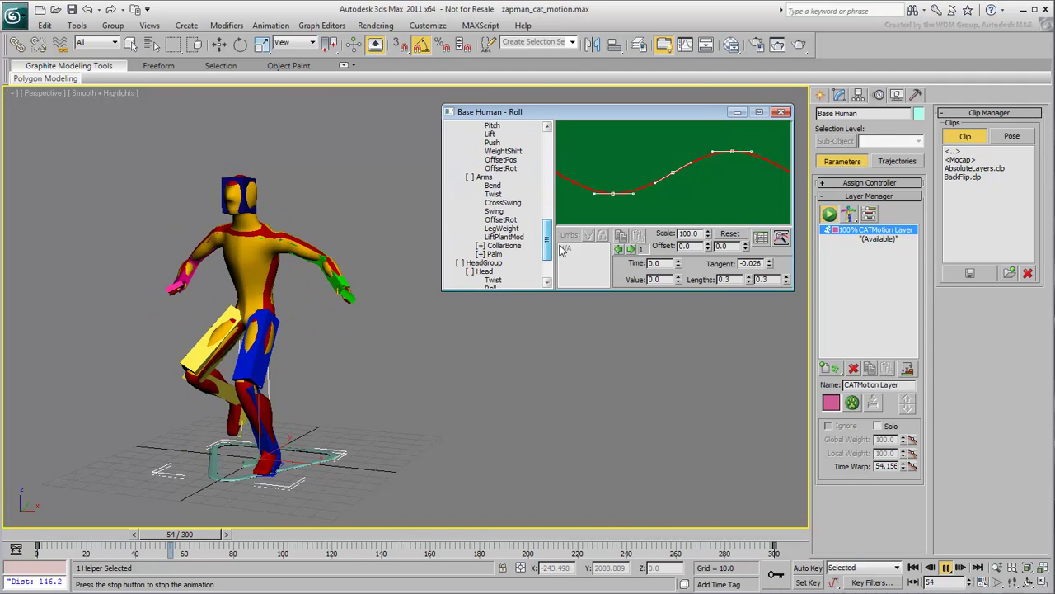
Step: Set the Arms OffsetRot Y to 29.7 and restore the arm Swing scale to 100
click(500, 219)
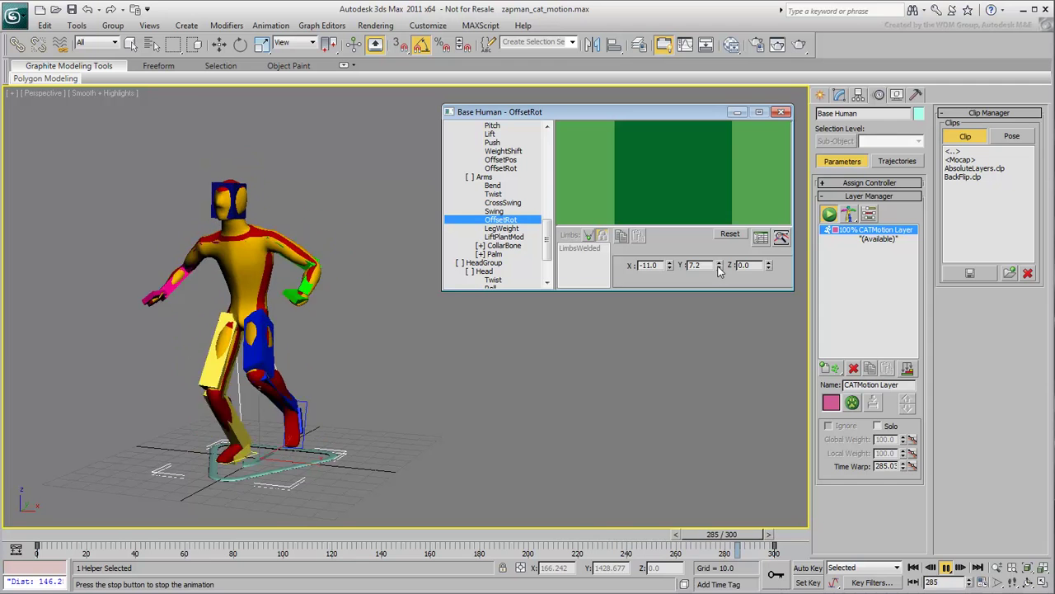
drag(718, 271, 716, 186)
drag(720, 91, 693, 224)
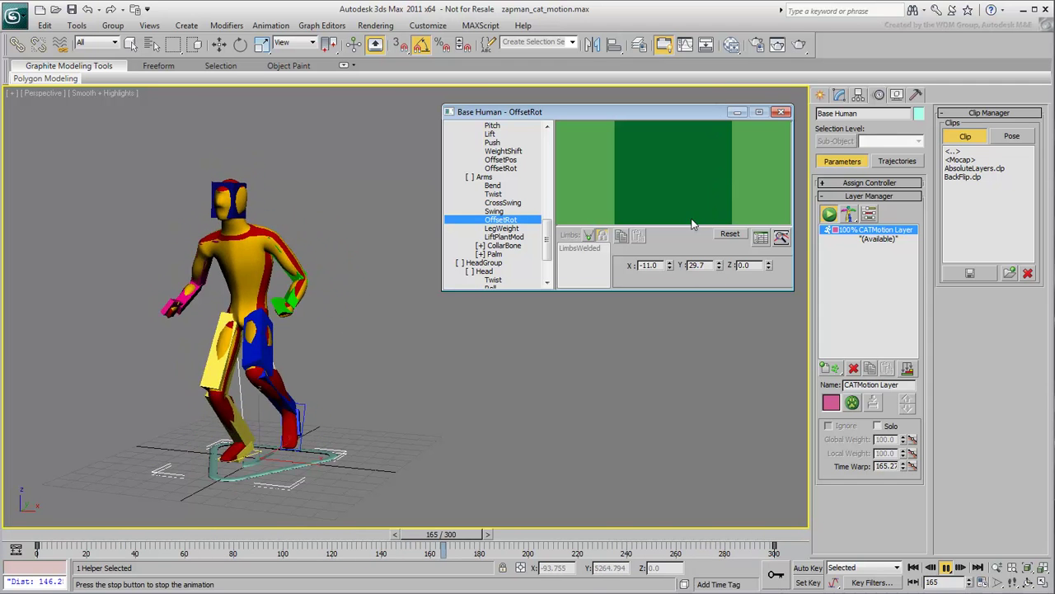
click(495, 211)
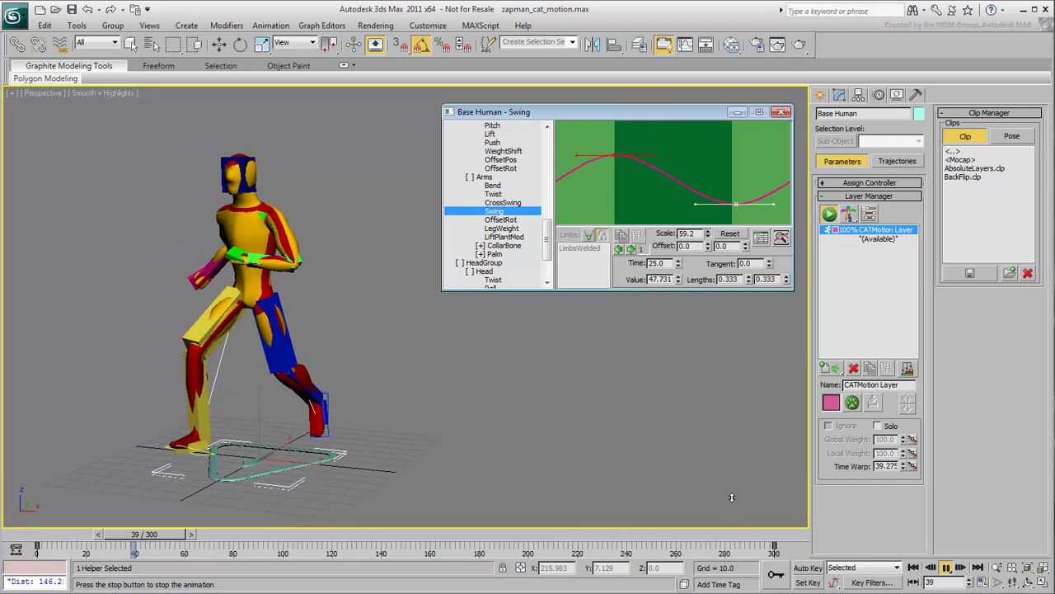
drag(731, 497, 677, 416)
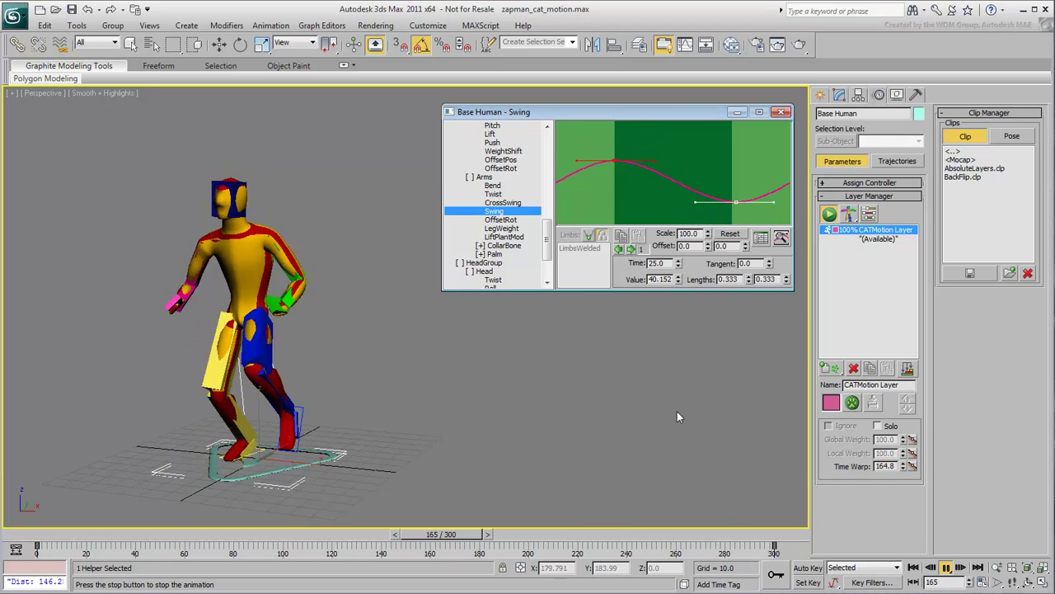
click(497, 193)
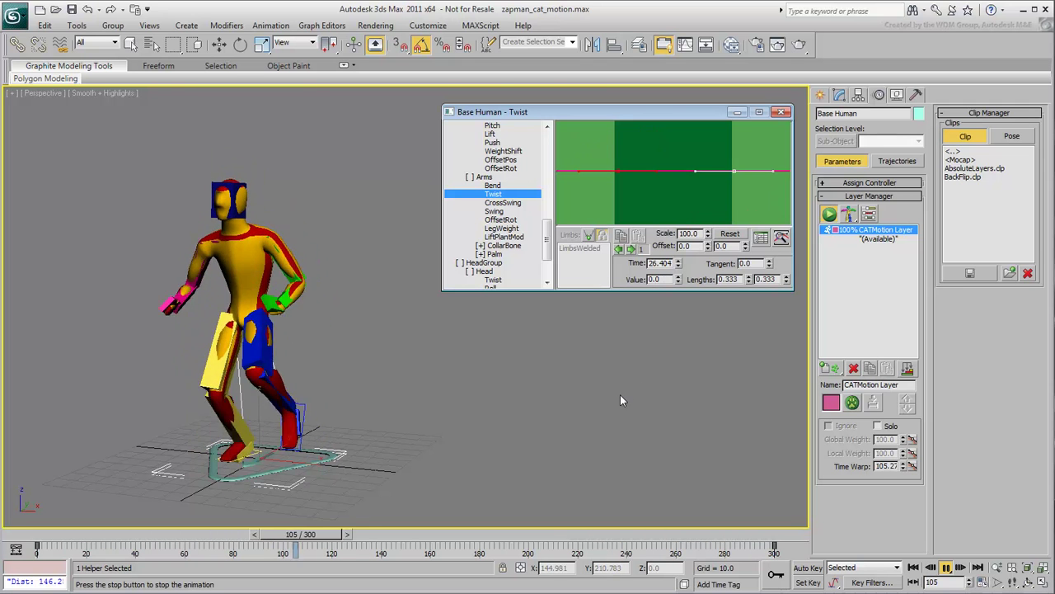
Step: Raise the Legs OffsetRot Y value
drag(551, 238, 557, 172)
scroll(524, 247, down, 3)
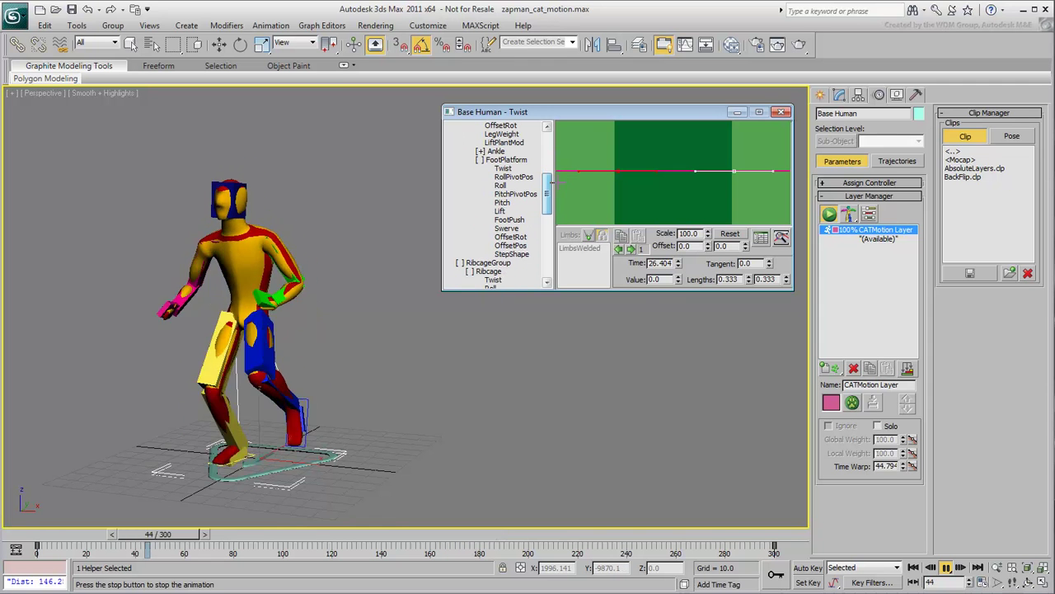
click(522, 245)
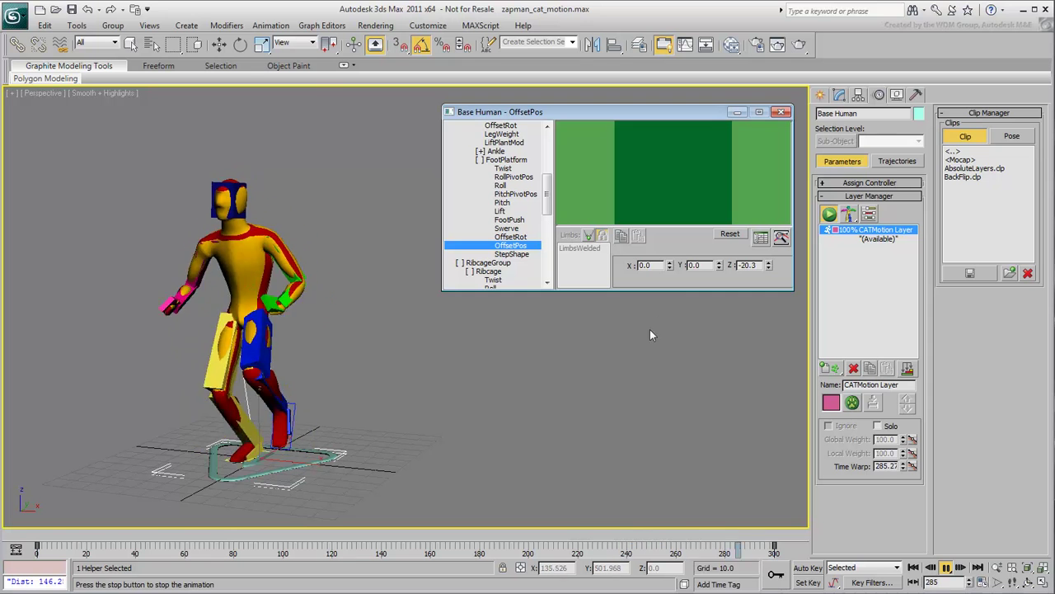
scroll(499, 206, up, 3)
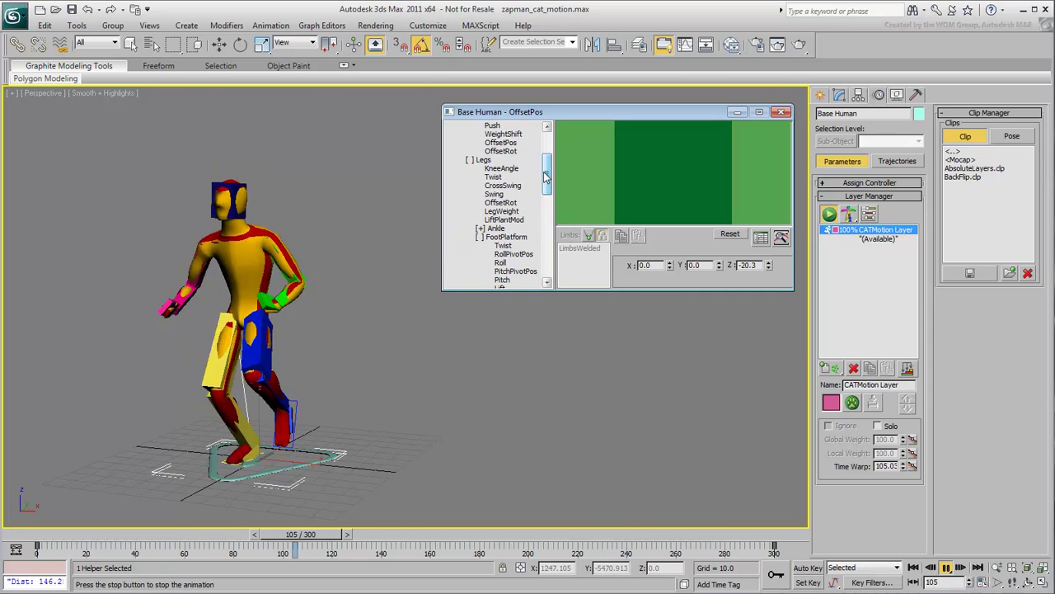
click(501, 202)
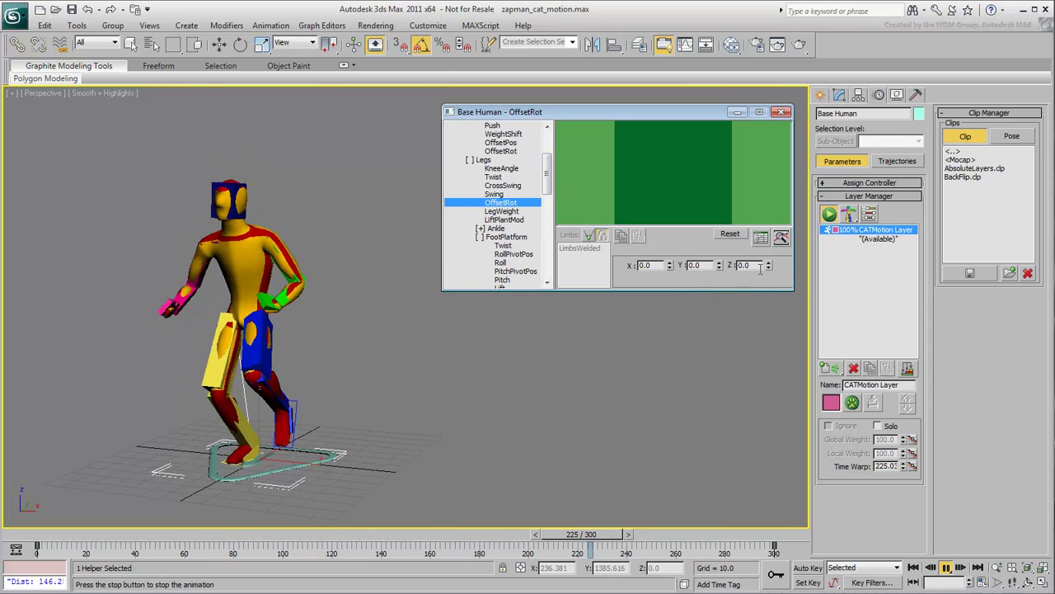
drag(719, 265, 713, 203)
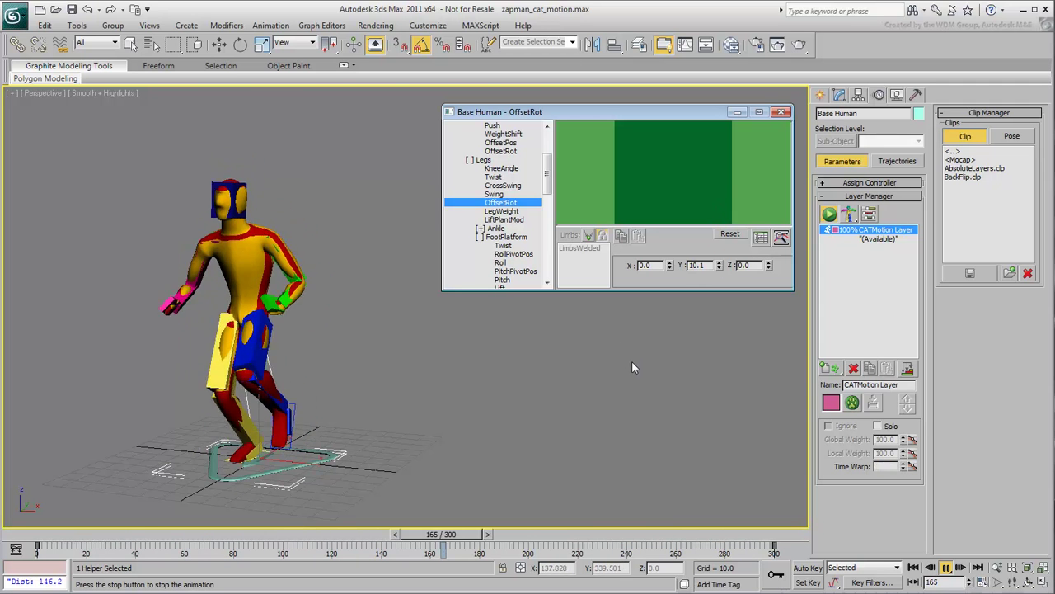
Step: Reduce head Roll, lower head Pitch to 3.549, and set head OffsetRot Z to 14.3
scroll(525, 212, down, 10)
click(491, 228)
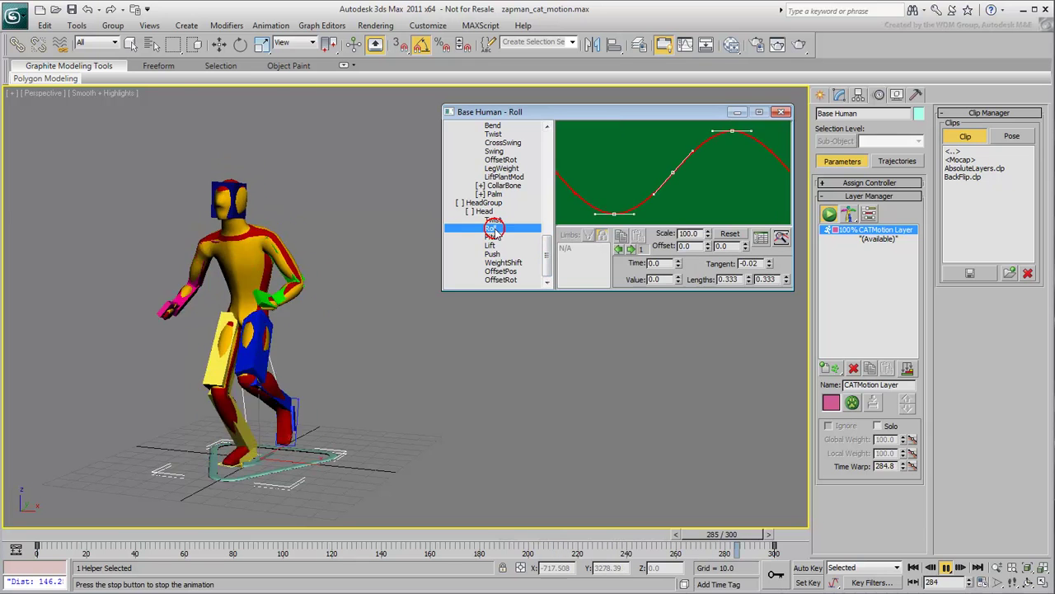
drag(707, 234, 709, 366)
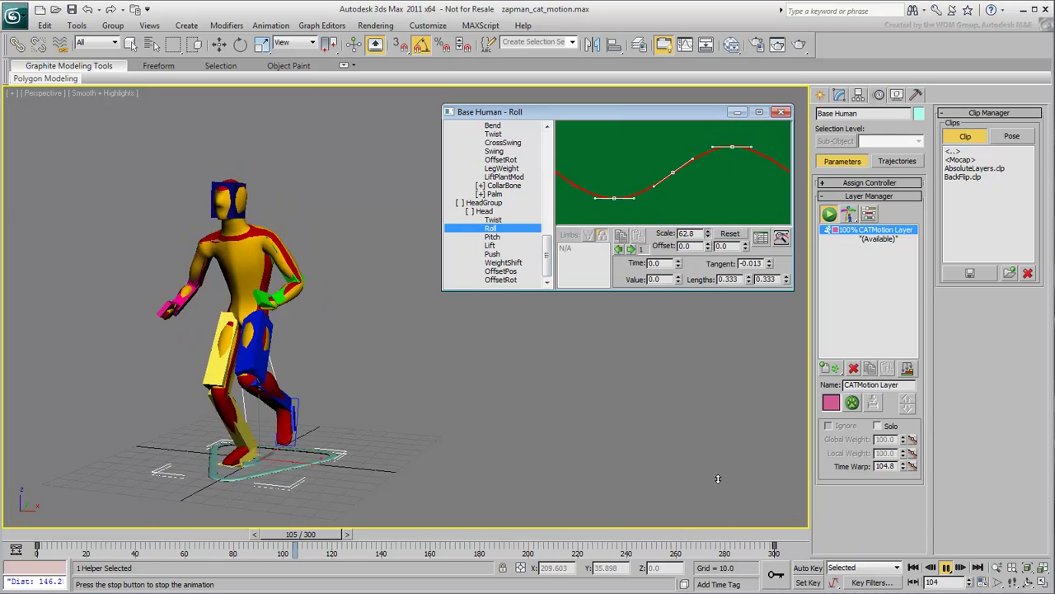
click(492, 237)
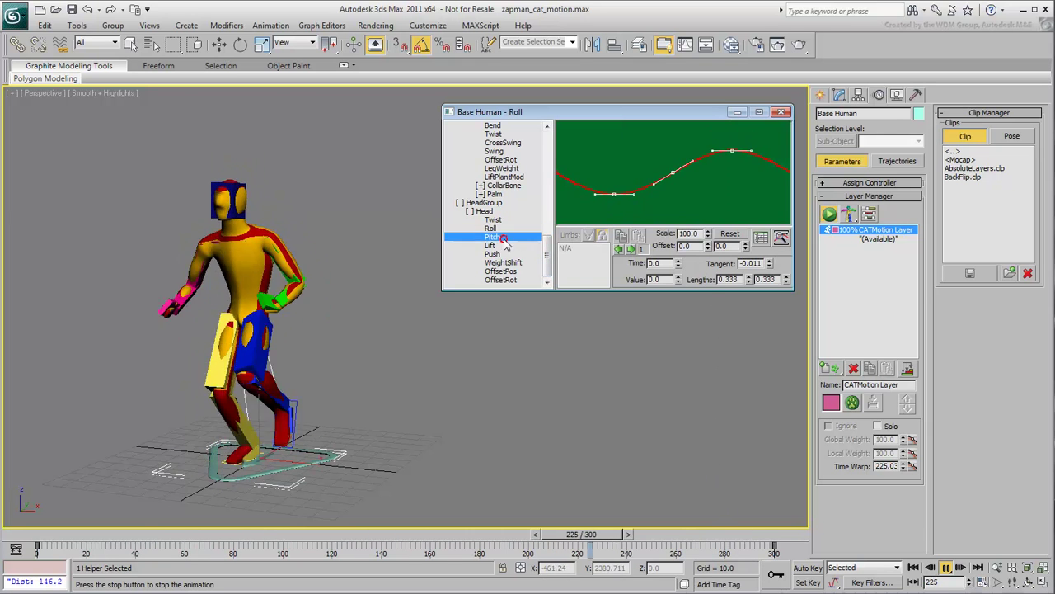
drag(677, 280, 670, 434)
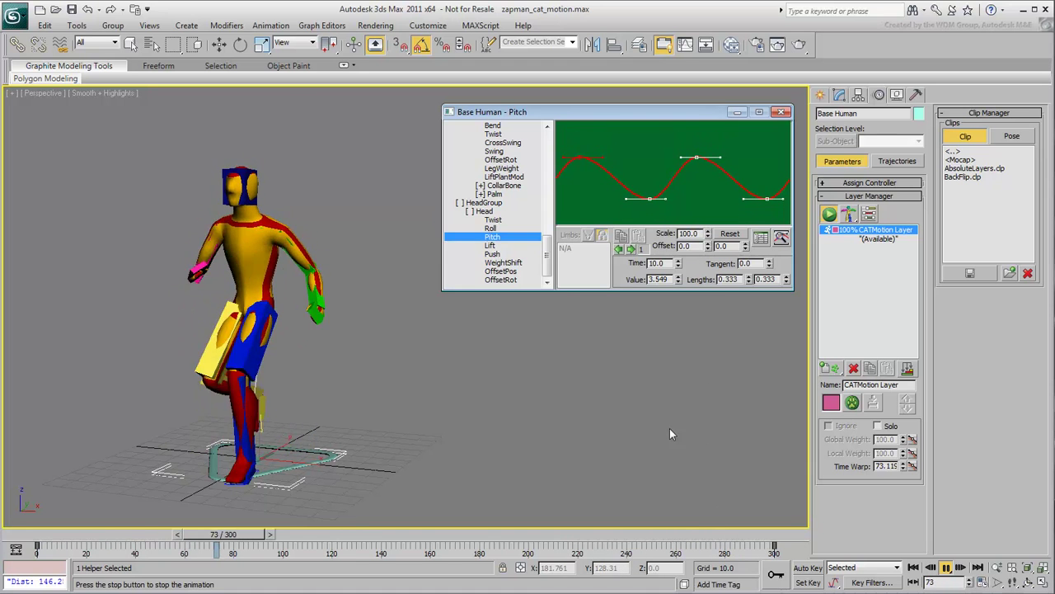
click(501, 279)
drag(768, 267, 770, 195)
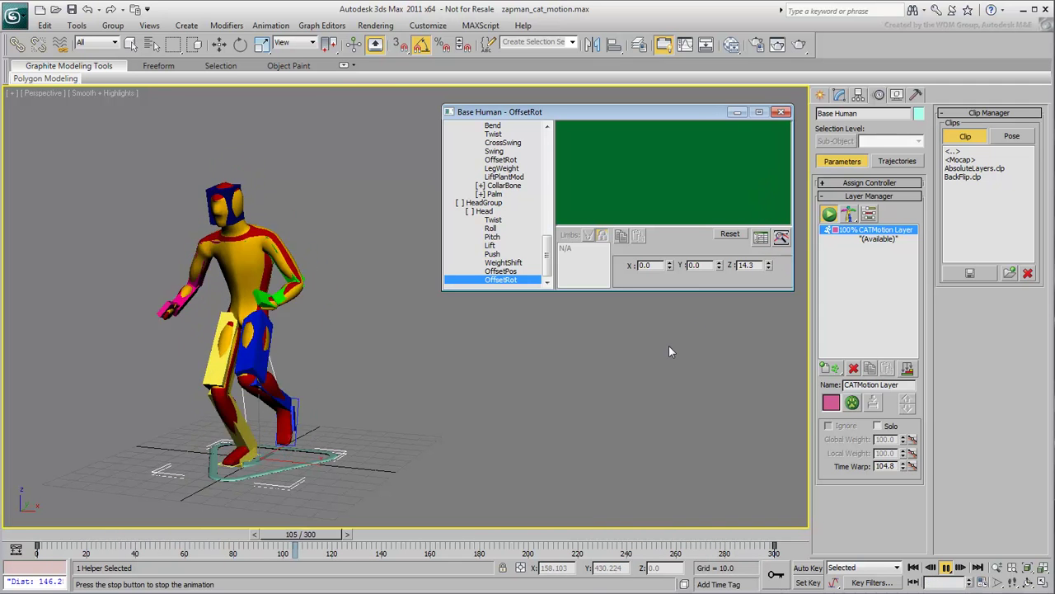
drag(546, 258, 548, 151)
Step: Set max step time 25 and max stride length 400, then stop playback and show CATMotion Presets
click(531, 134)
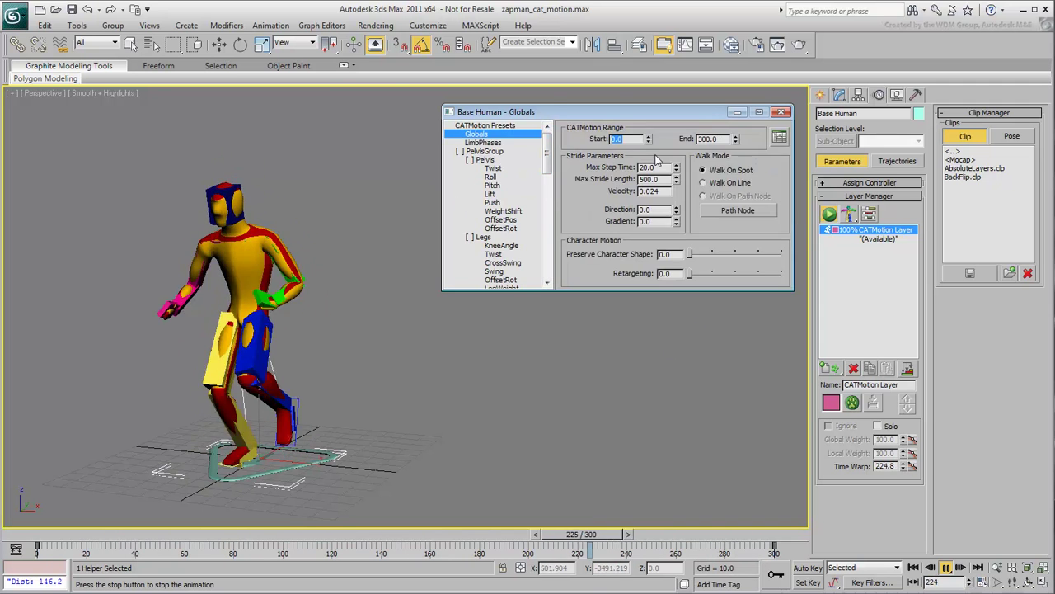
text(25)
key(Return)
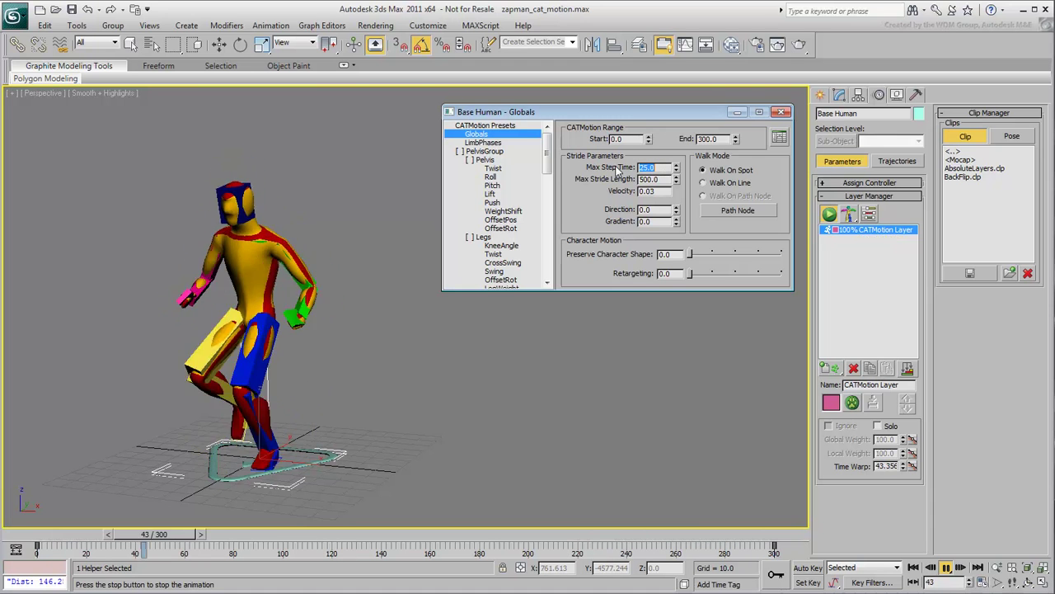
key(Tab)
text(400)
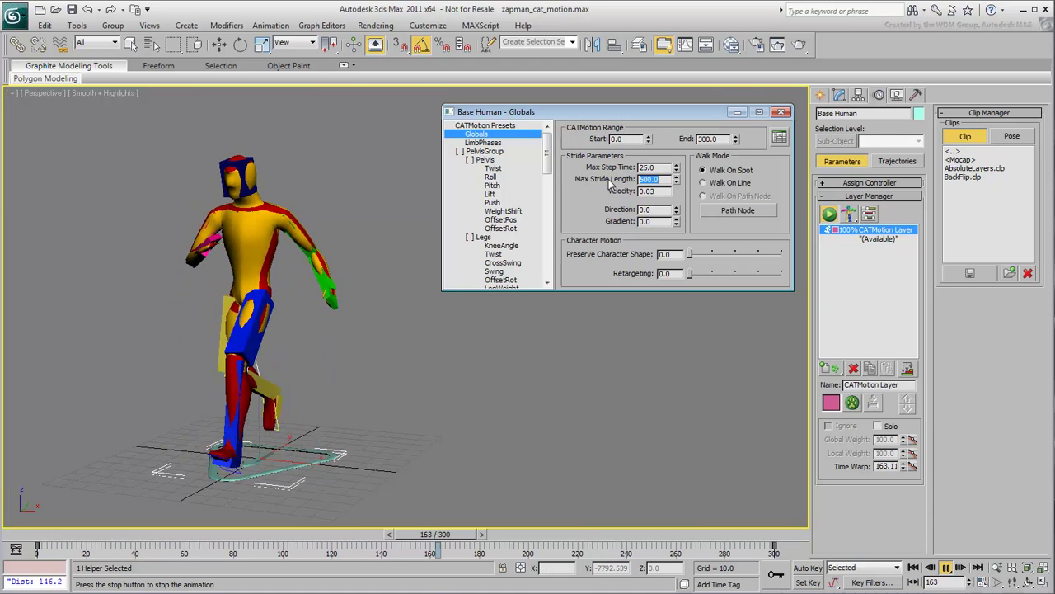
key(Return)
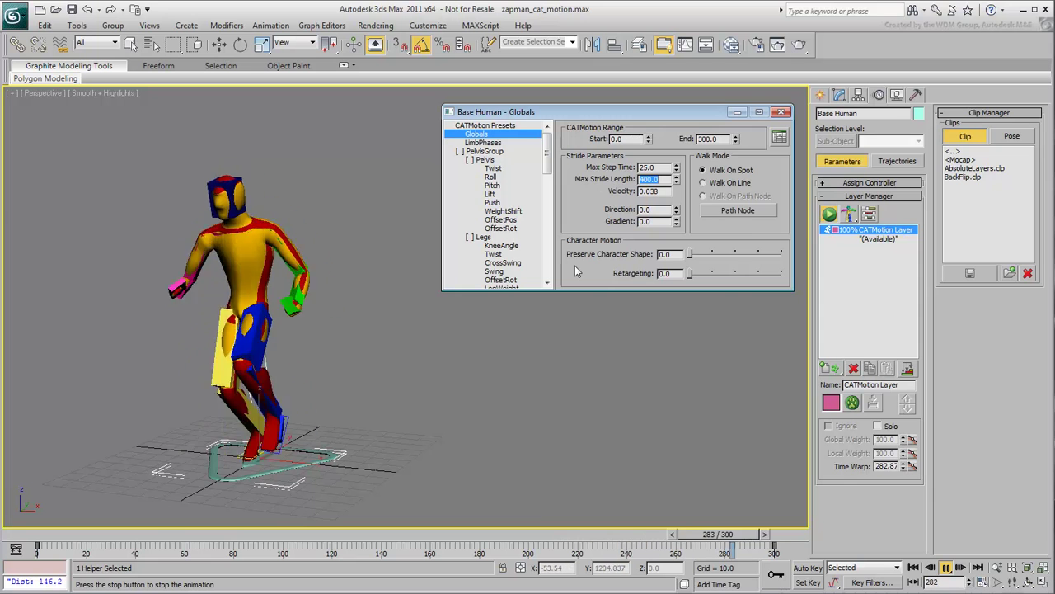
click(946, 567)
click(485, 124)
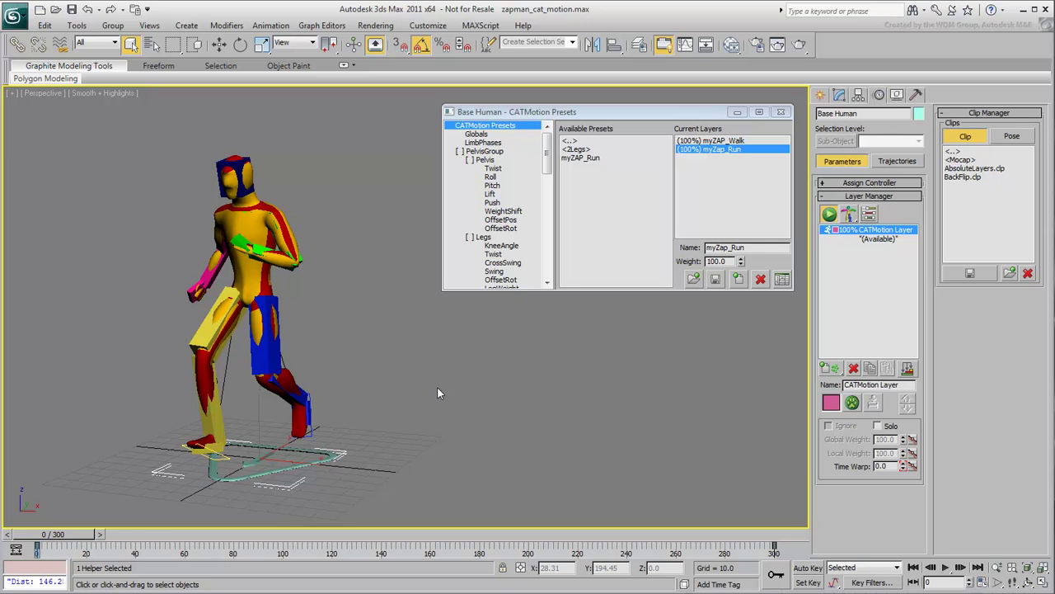
Step: With Auto Key on, key myZap_Run weight 0 at frame 0, 100 at 120, 0 at 80
click(807, 568)
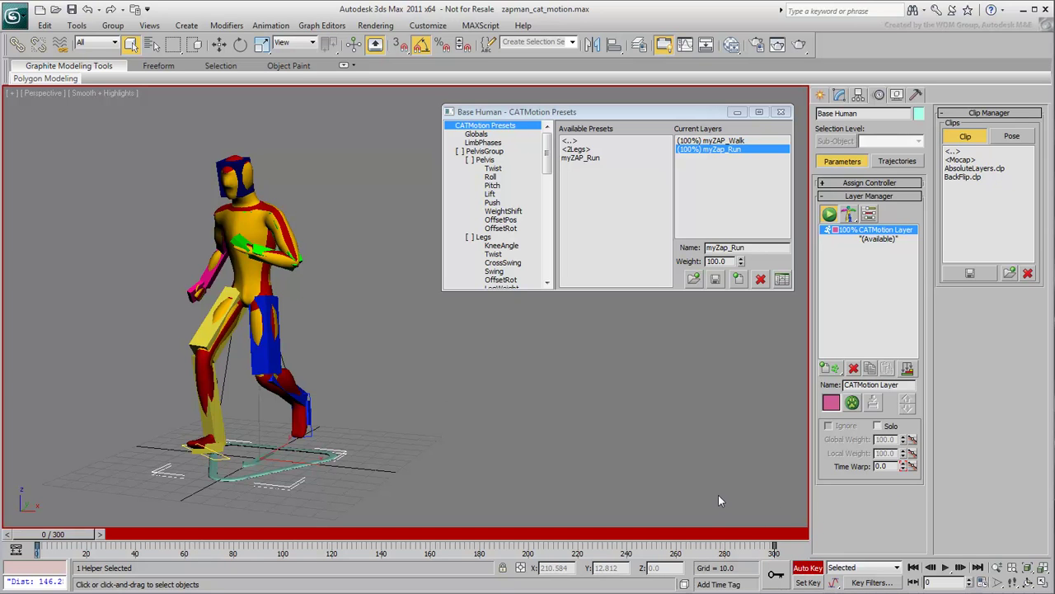
right_click(742, 262)
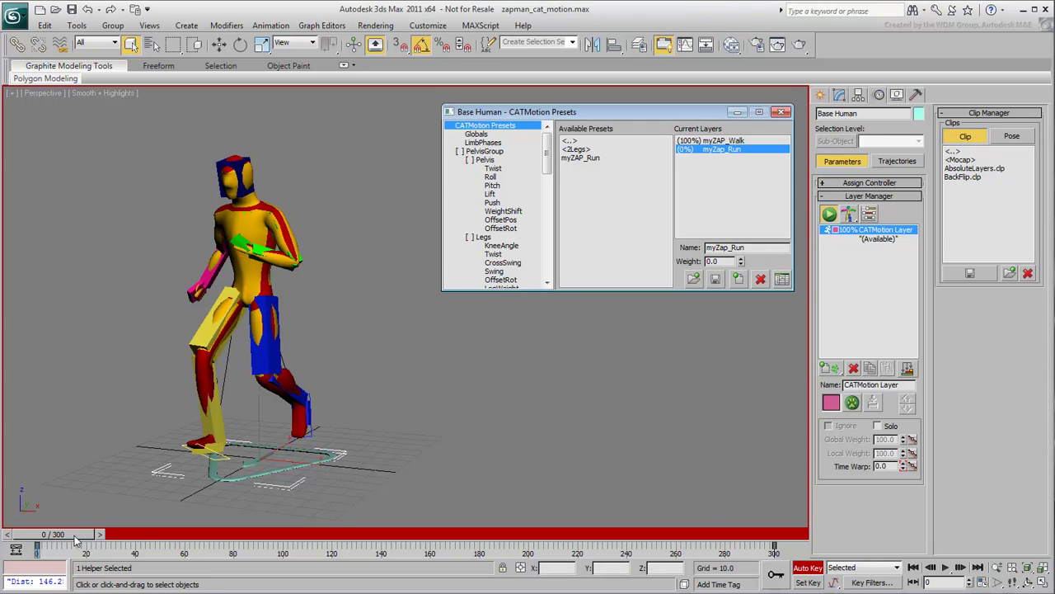
drag(71, 544, 355, 552)
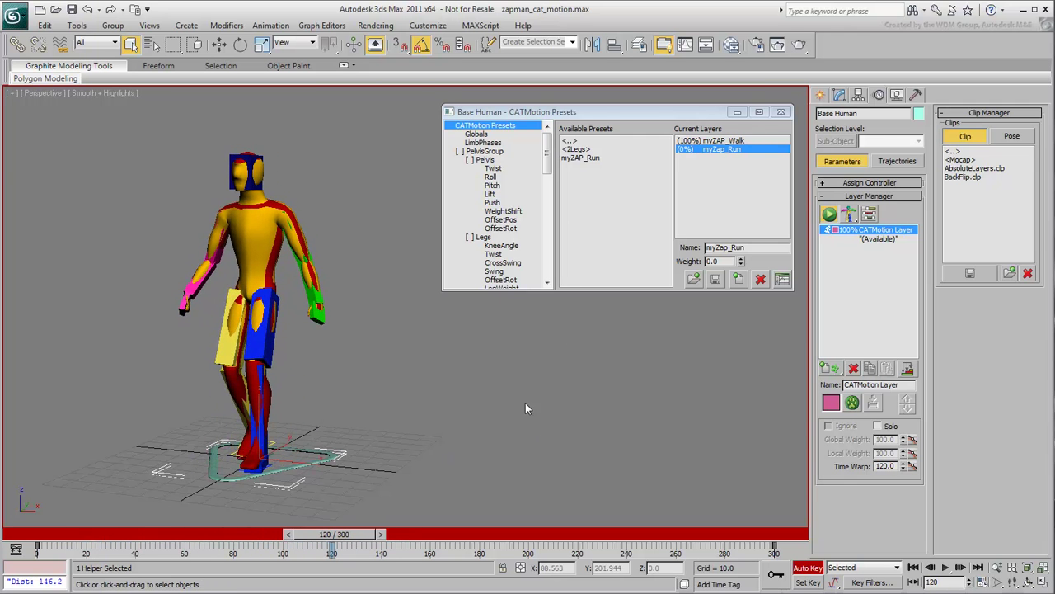
drag(741, 261, 747, 165)
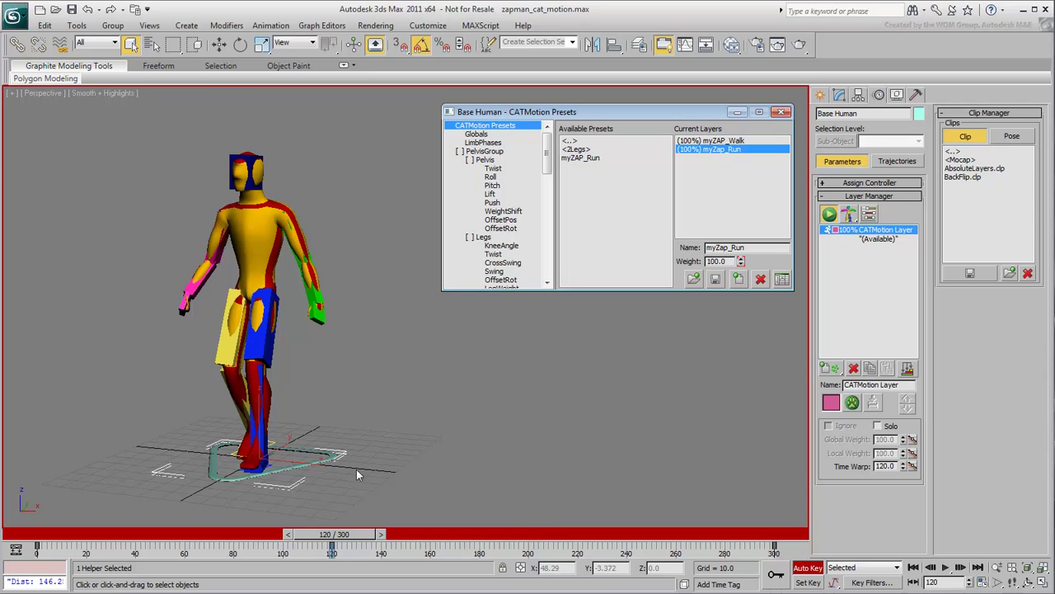
drag(341, 526, 249, 558)
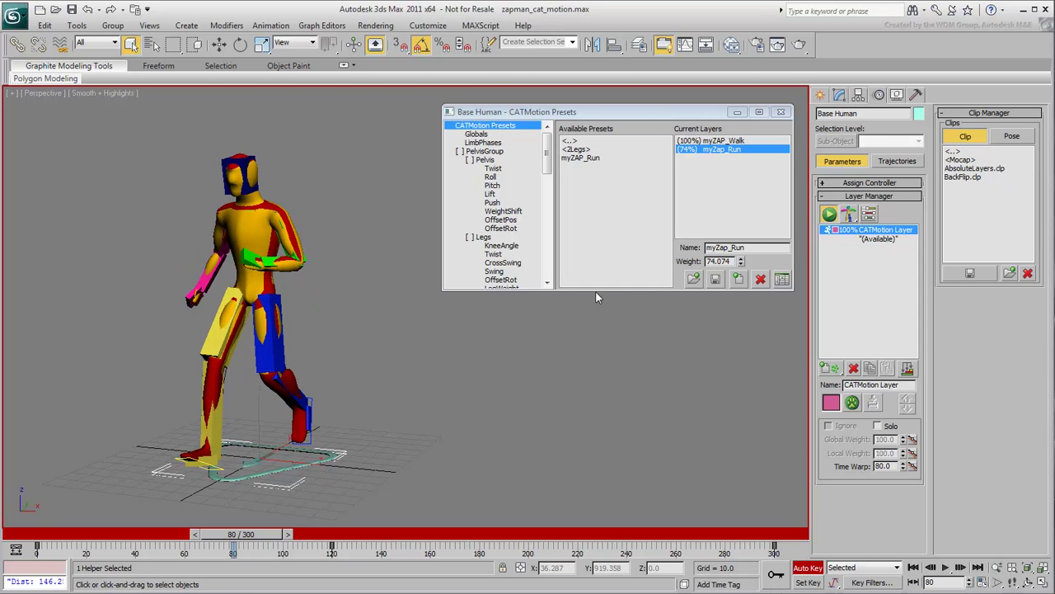
right_click(742, 261)
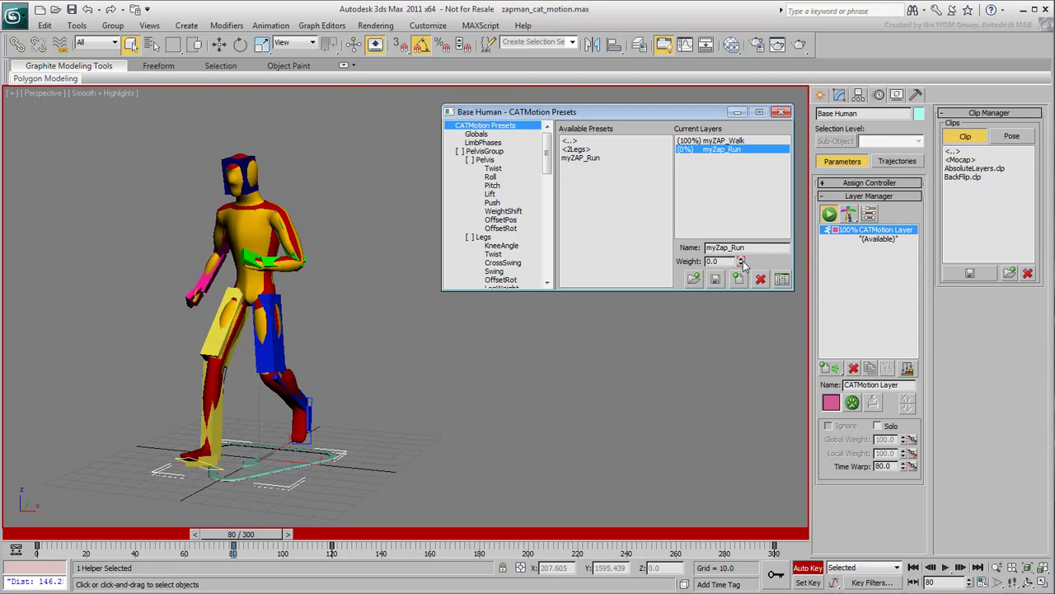
Step: Key myZap_Run weight 0 at frame 260 and 100 at frame 200, then review the blend
drag(245, 538, 369, 557)
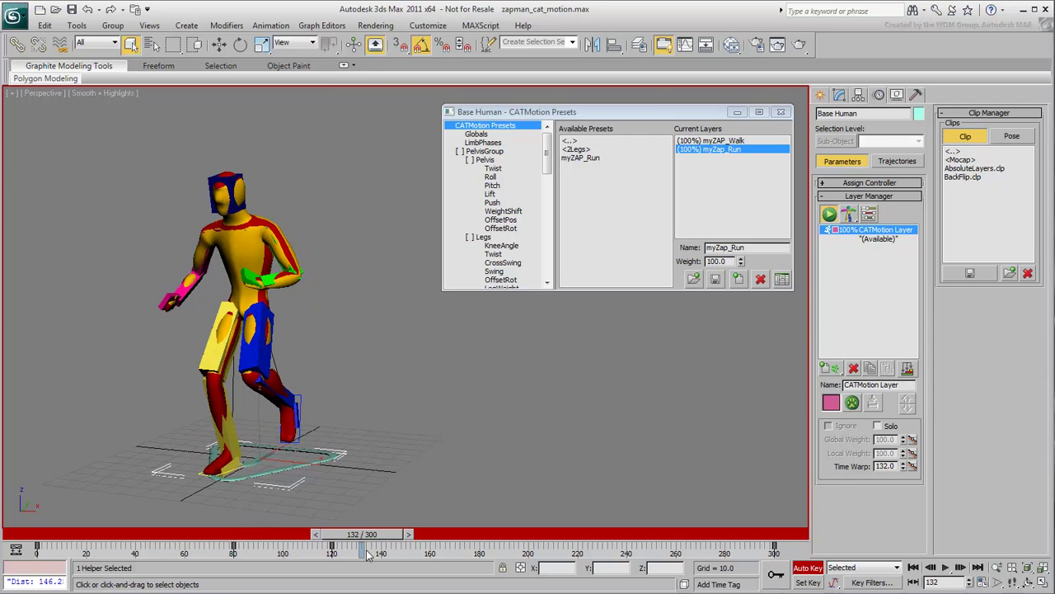
drag(363, 540, 670, 560)
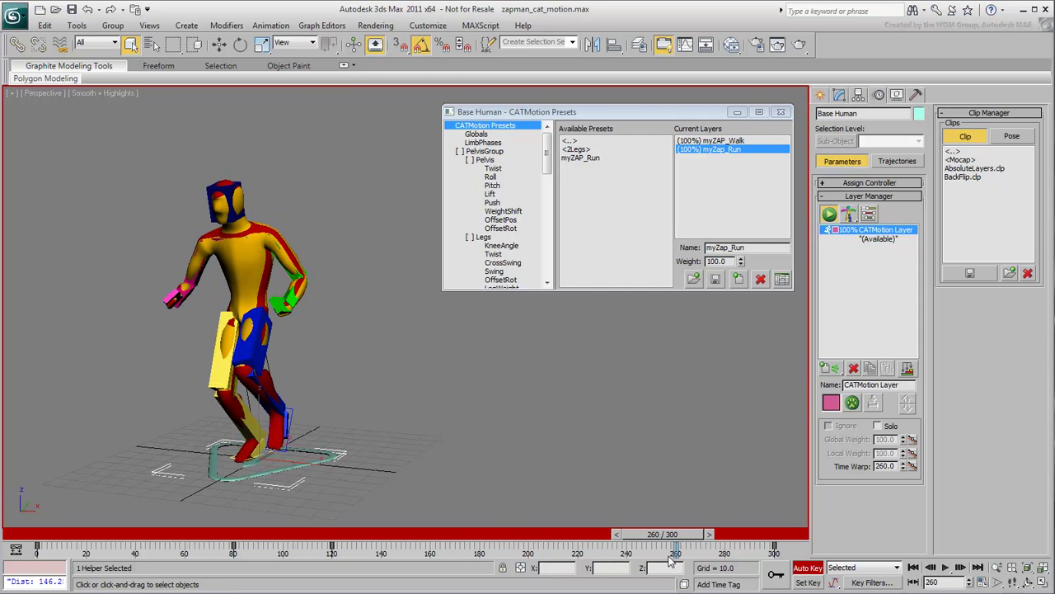
right_click(741, 261)
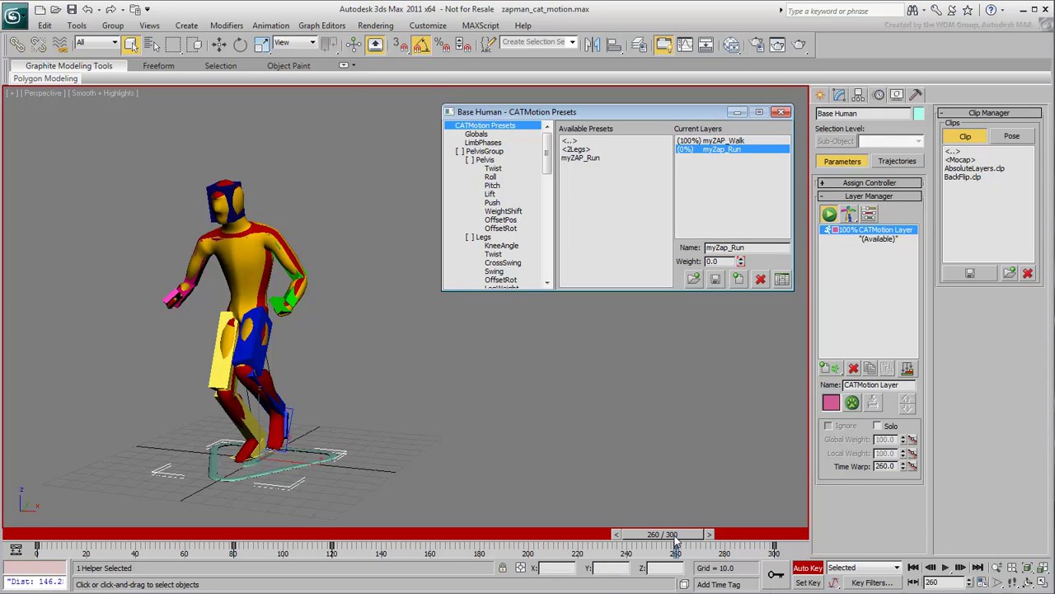
drag(676, 540, 537, 541)
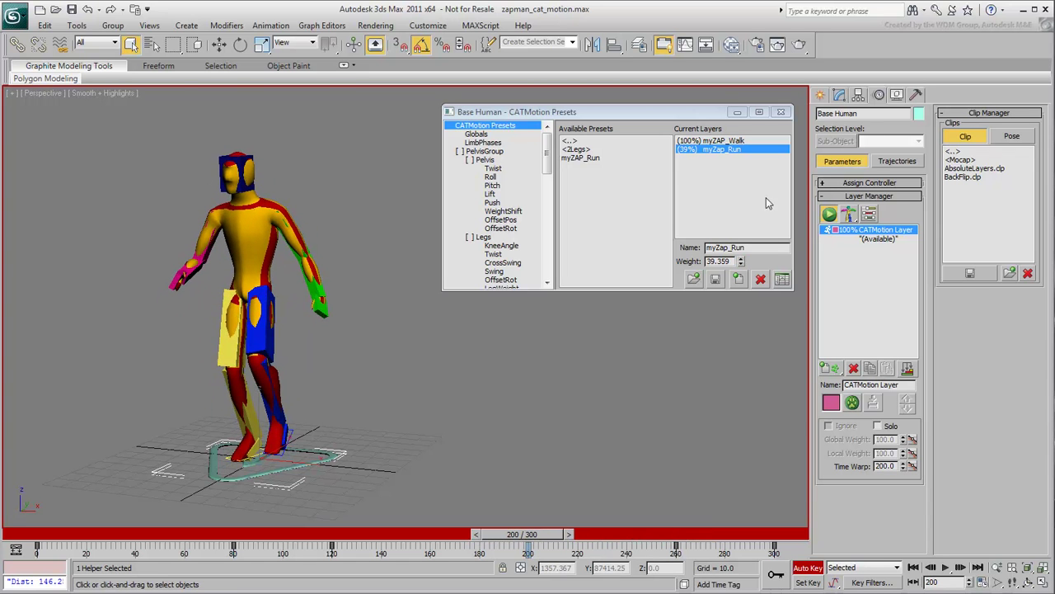
click(741, 259)
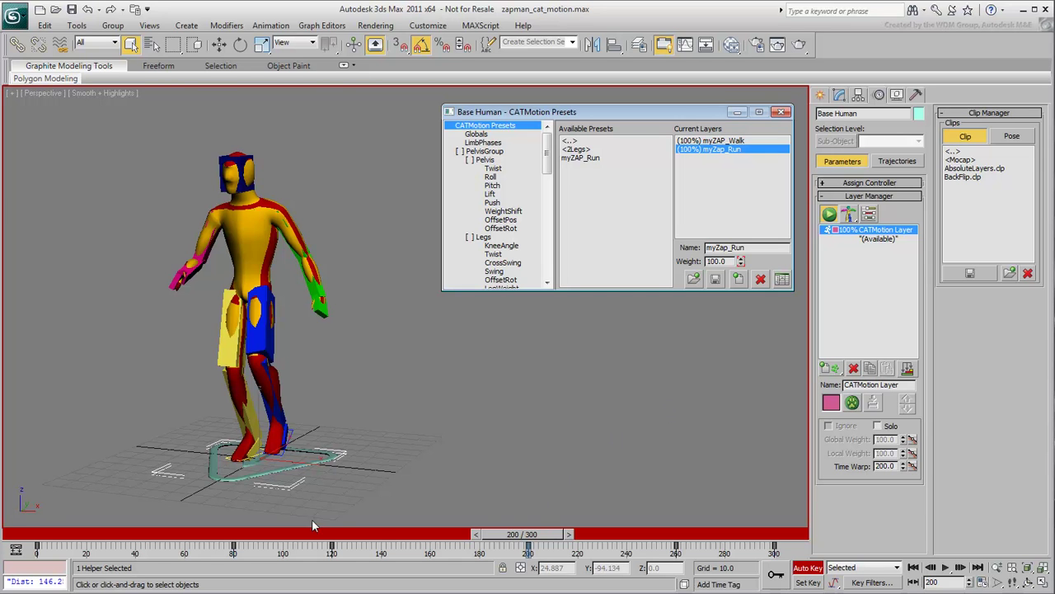
drag(35, 544, 752, 582)
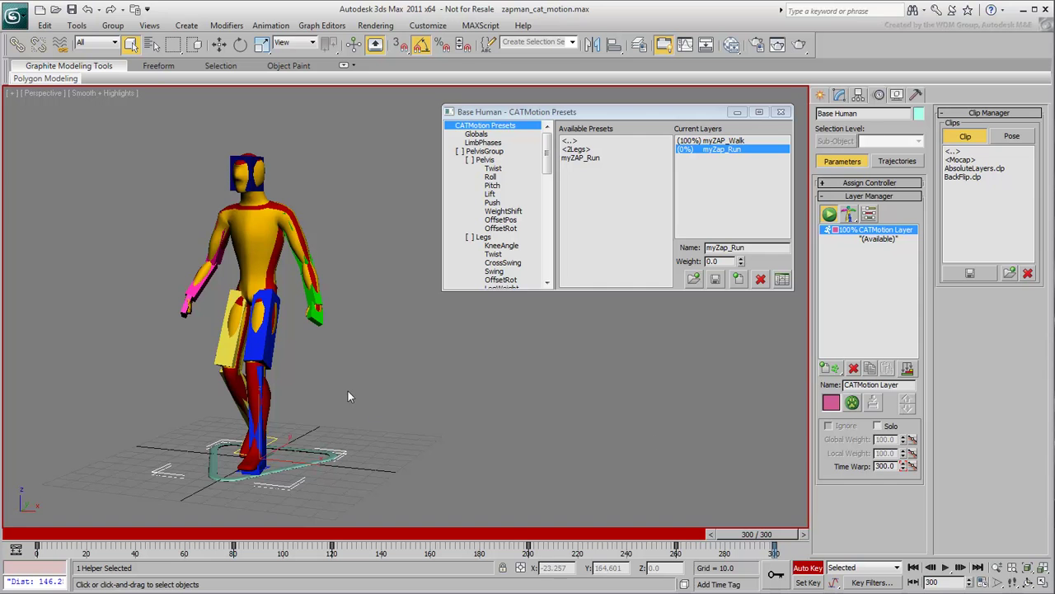
Step: Switch the CATMotion Globals to Walk On Line and play the animation from frame 0
scroll(331, 399, down, 5)
middle_drag(354, 421, 588, 471)
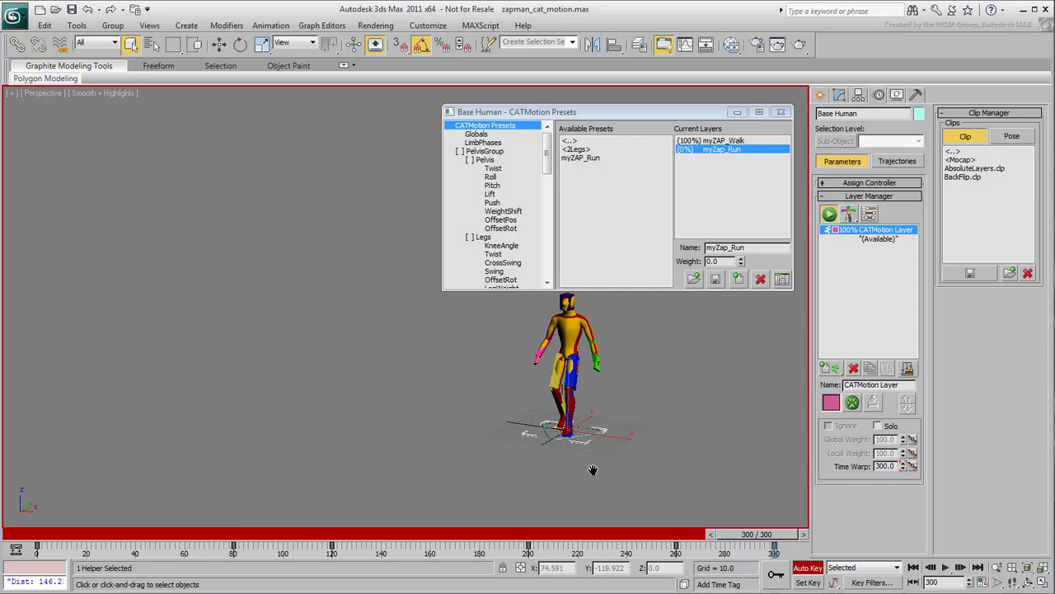
middle_drag(459, 459, 463, 459)
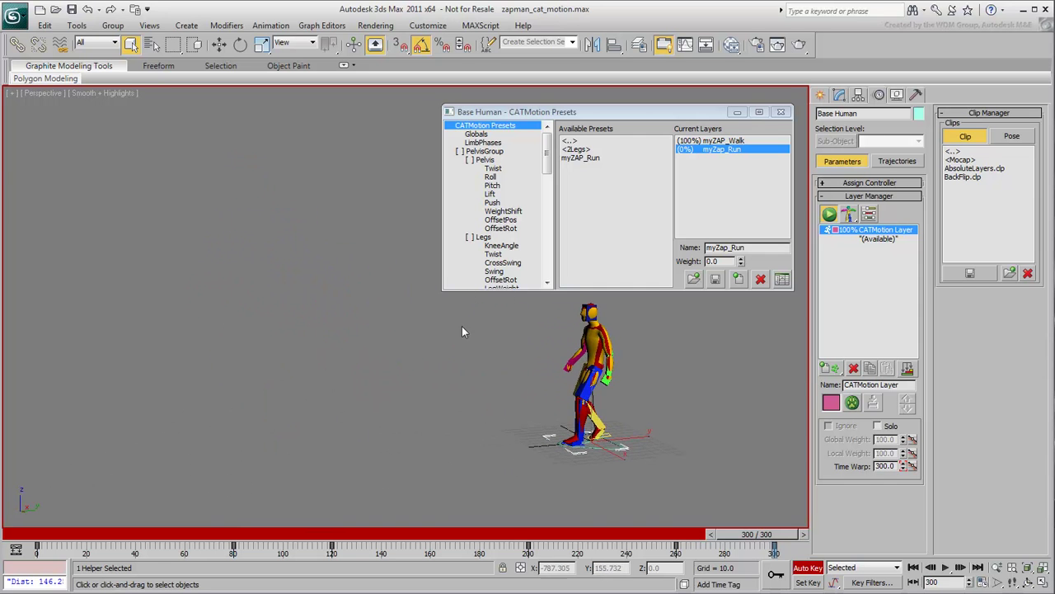
click(477, 135)
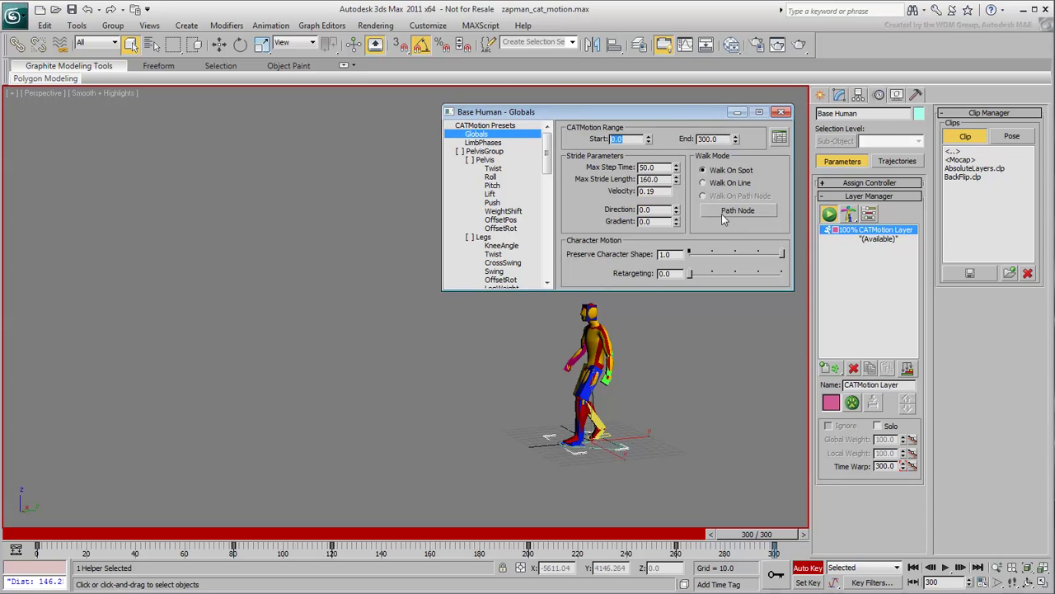
click(720, 184)
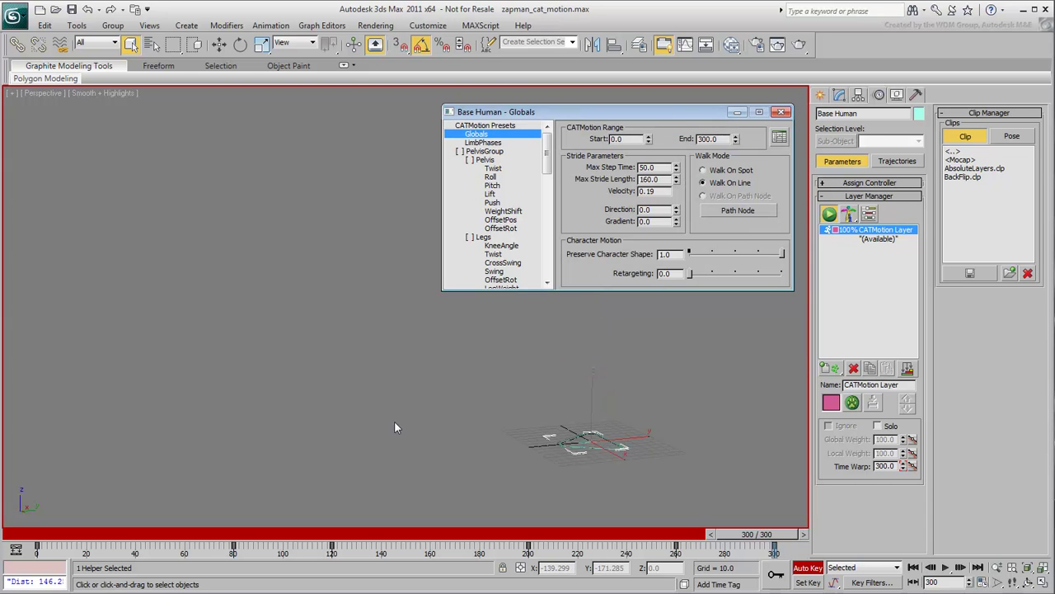
middle_drag(423, 407, 485, 414)
click(23, 534)
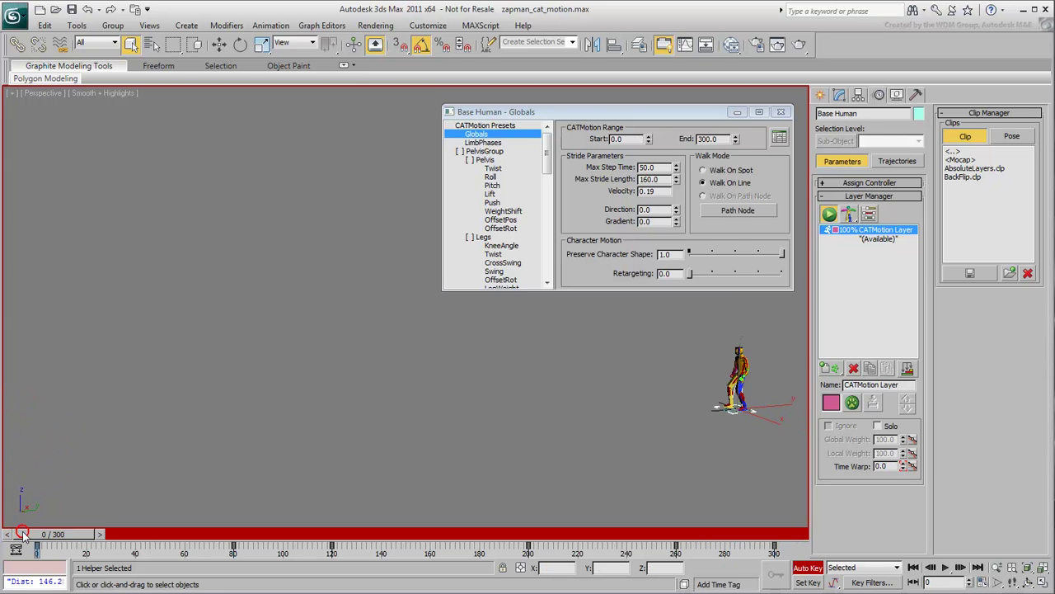
click(945, 568)
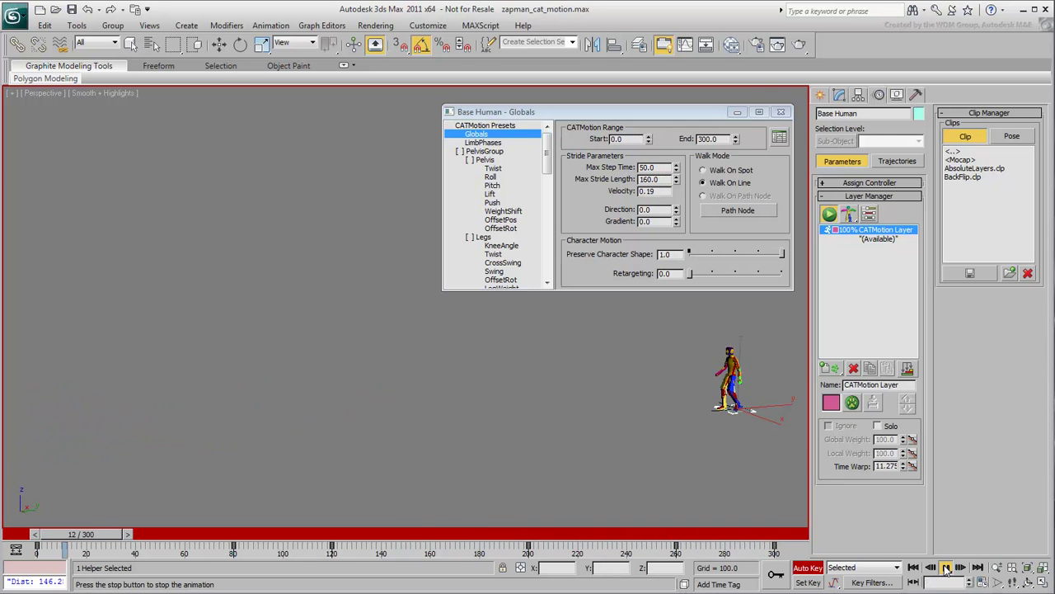
Step: Stop playback and unhide the Motion_Path spline through Unhide by Name
click(947, 567)
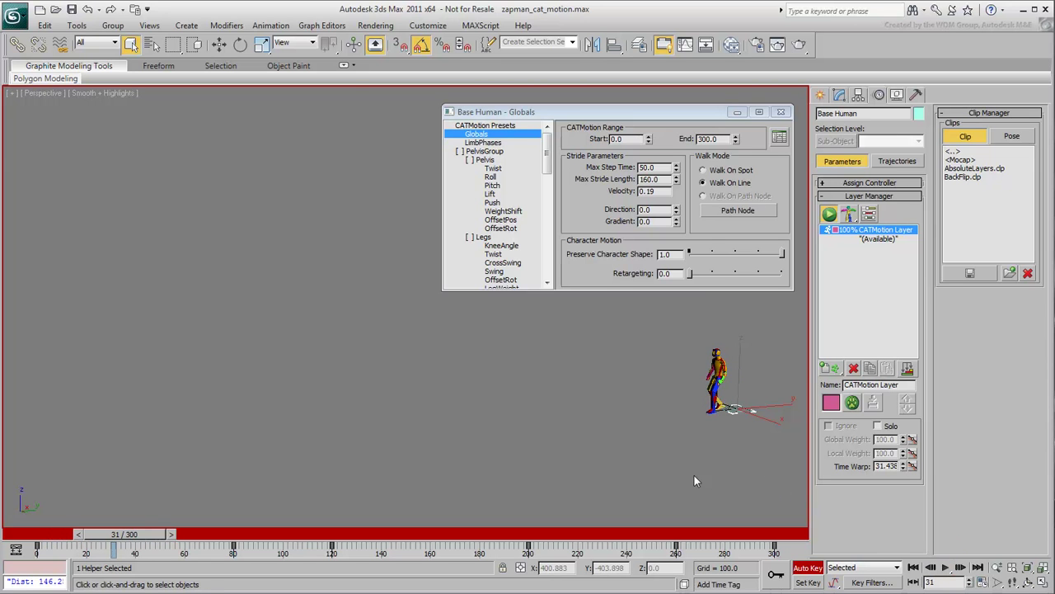
middle_drag(677, 486, 256, 389)
right_click(361, 254)
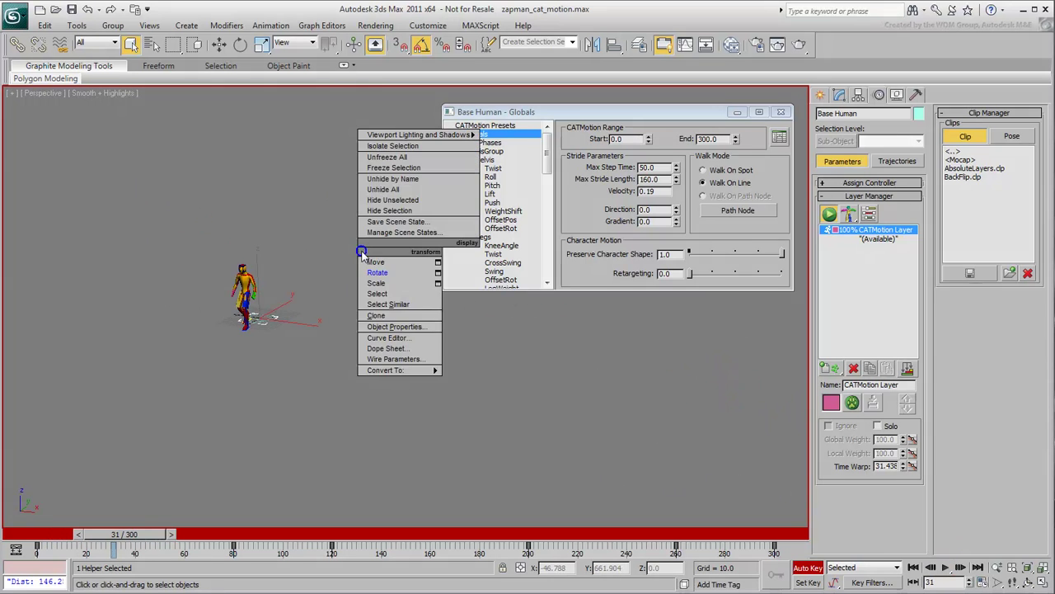
click(402, 179)
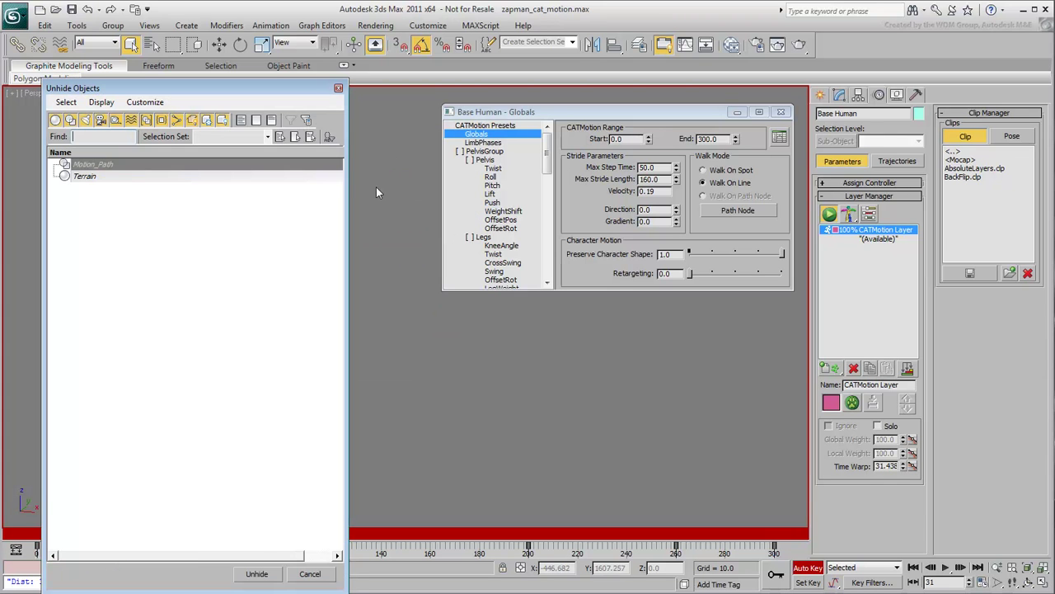
click(257, 574)
alt+middle_drag(282, 459, 316, 464)
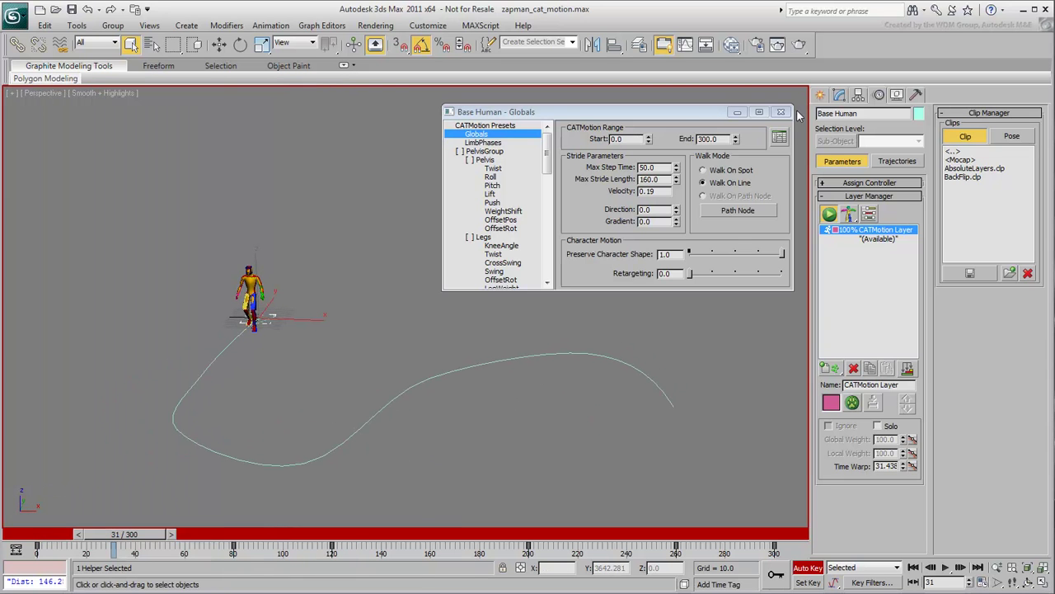
Step: Create a Dummy helper to the left of the character
click(816, 95)
click(888, 117)
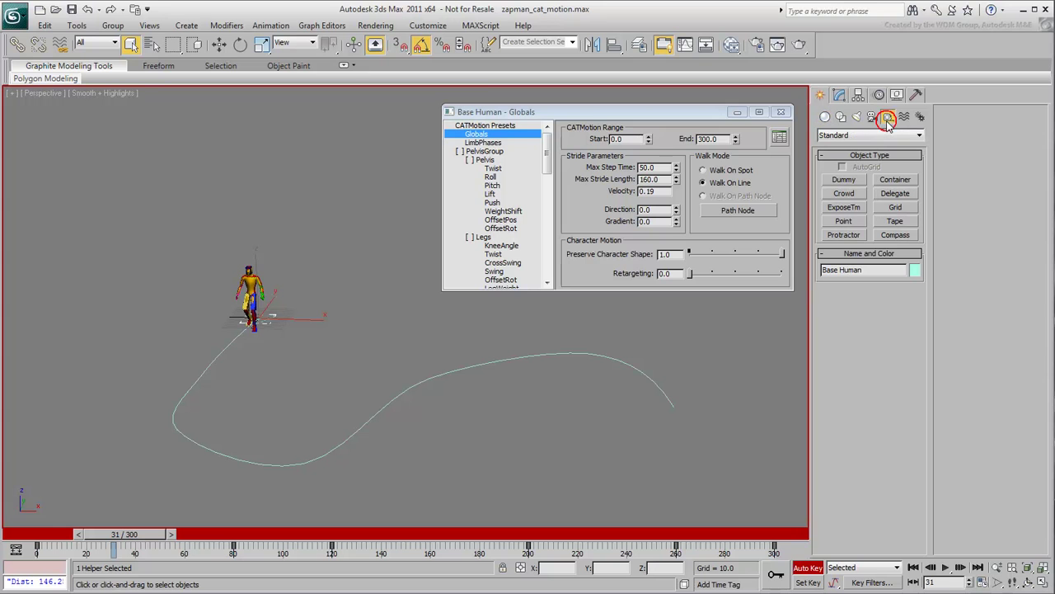
click(839, 181)
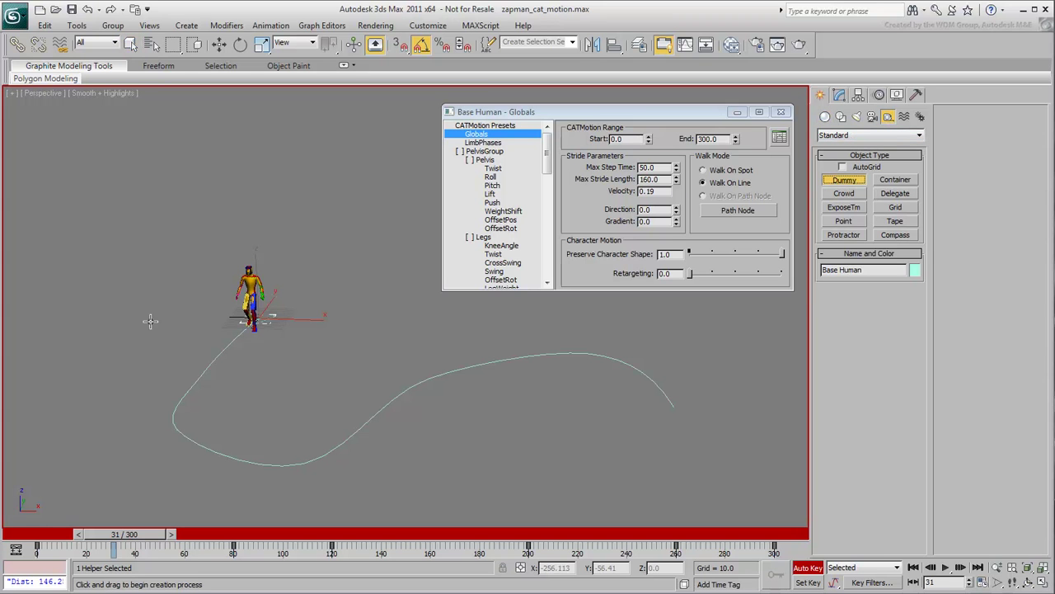
drag(150, 321, 148, 316)
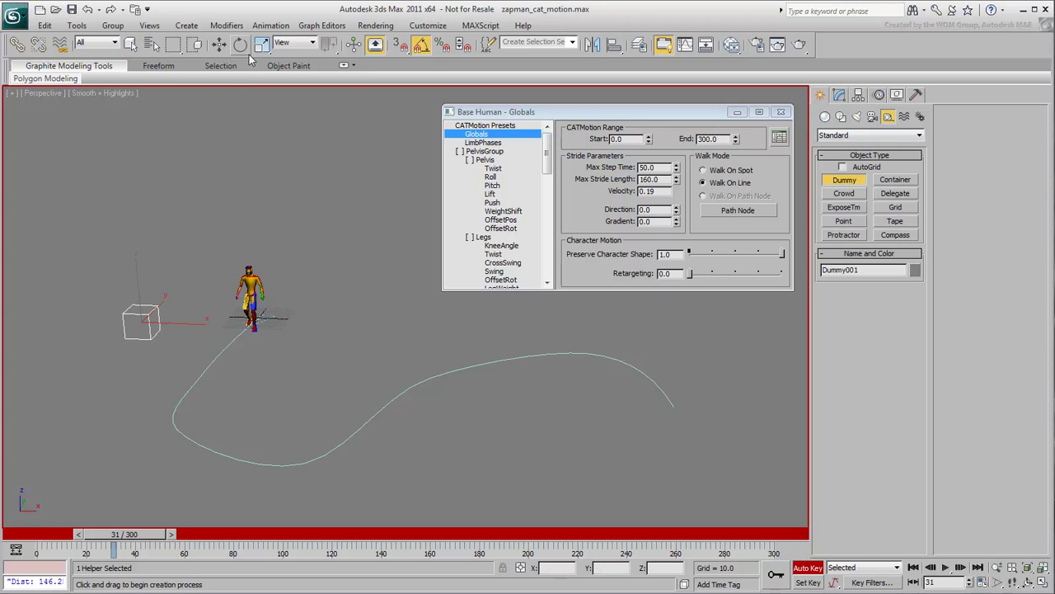
Step: Add a Path Constraint from the dummy to Motion_Path and scrub to check its motion
click(274, 27)
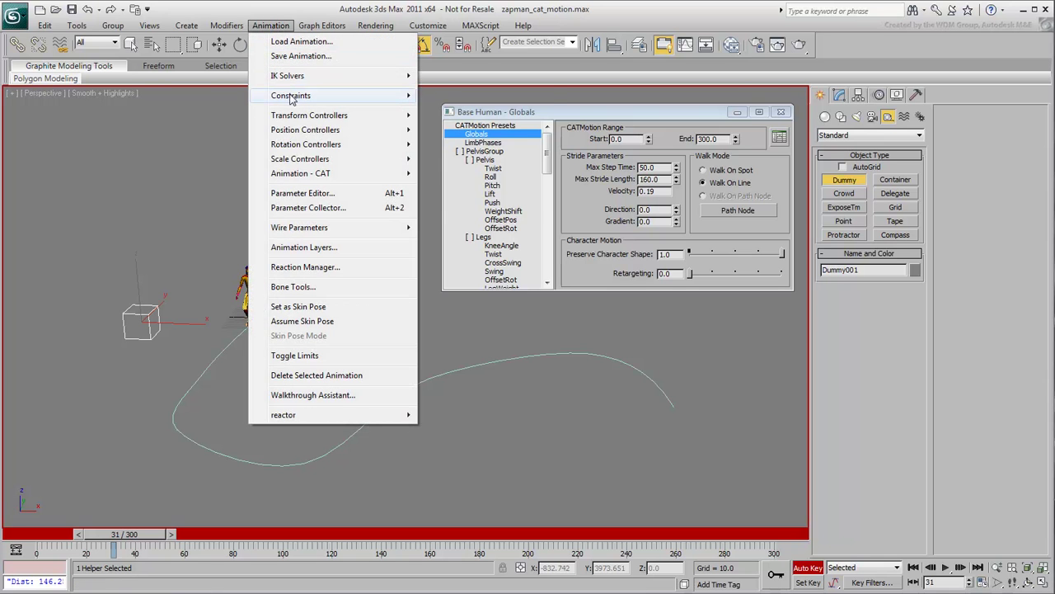
mouse_move(292, 99)
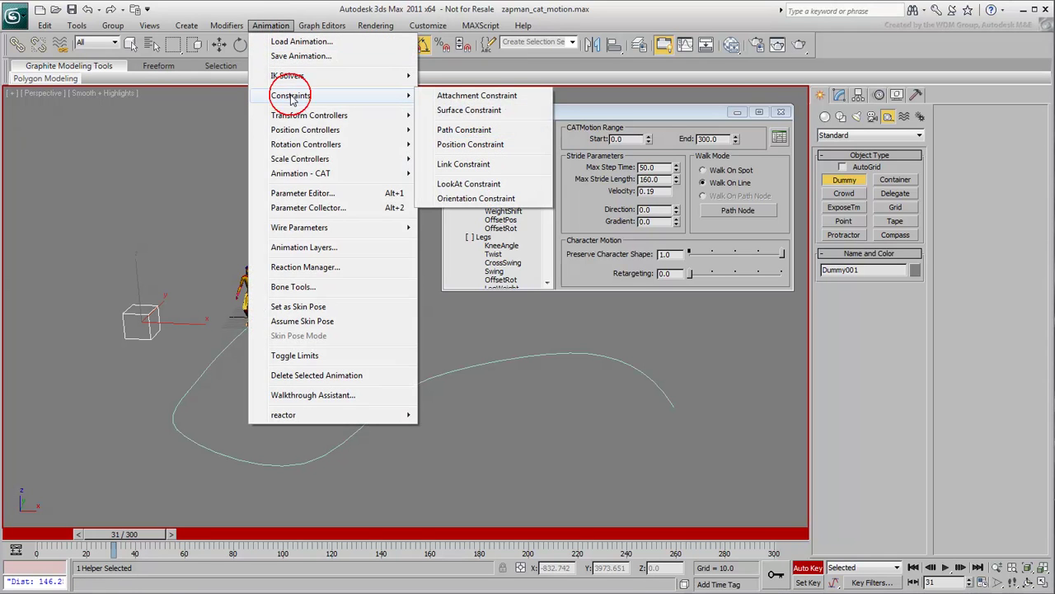
click(464, 130)
click(212, 361)
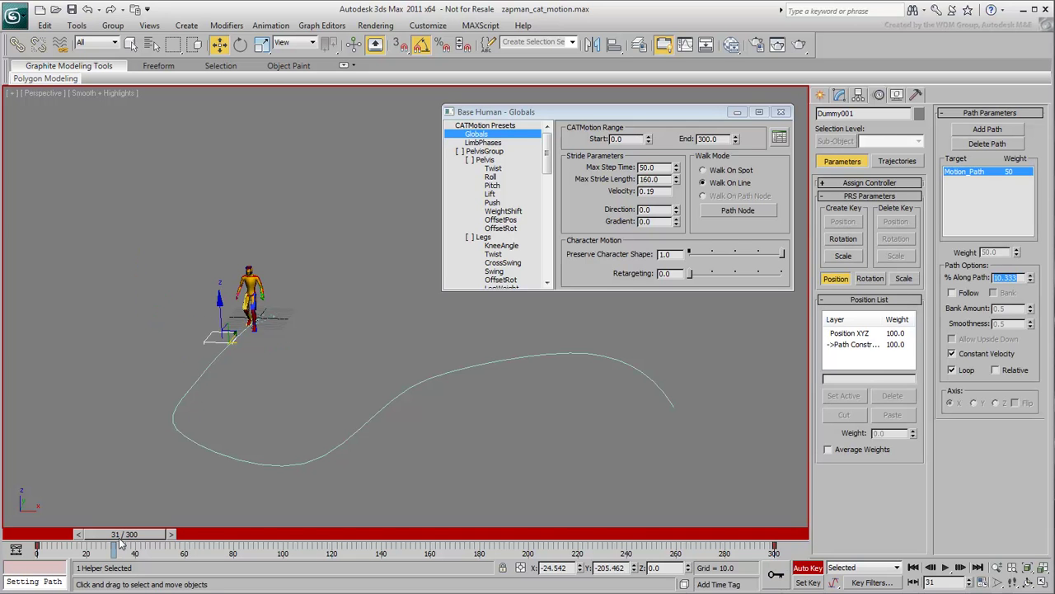
drag(119, 545, 377, 541)
Step: Enable Follow so the dummy turns along the path, and preview it
key(w)
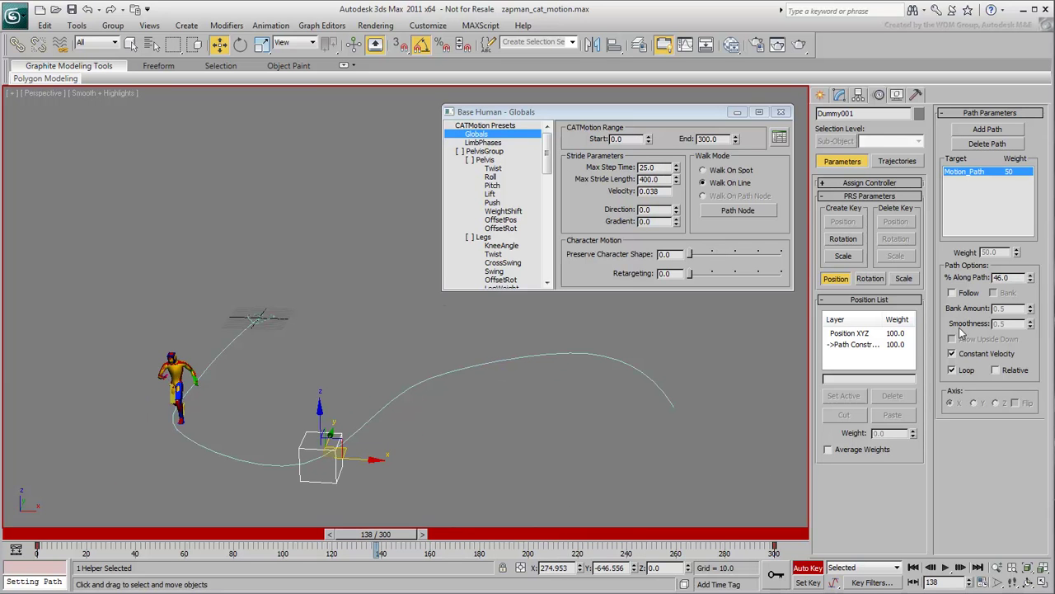
click(952, 293)
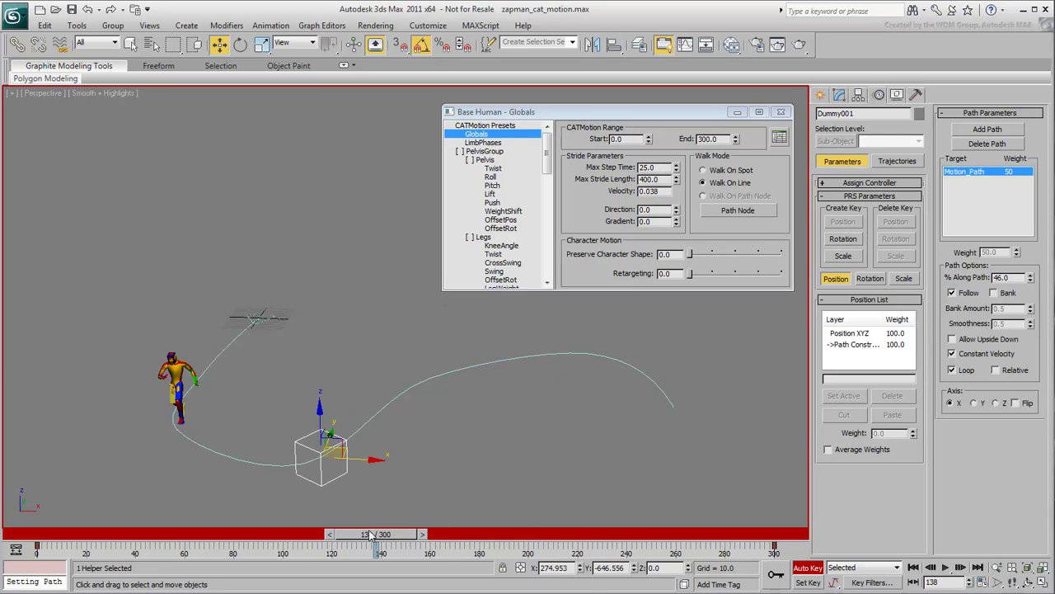
drag(371, 535, 29, 527)
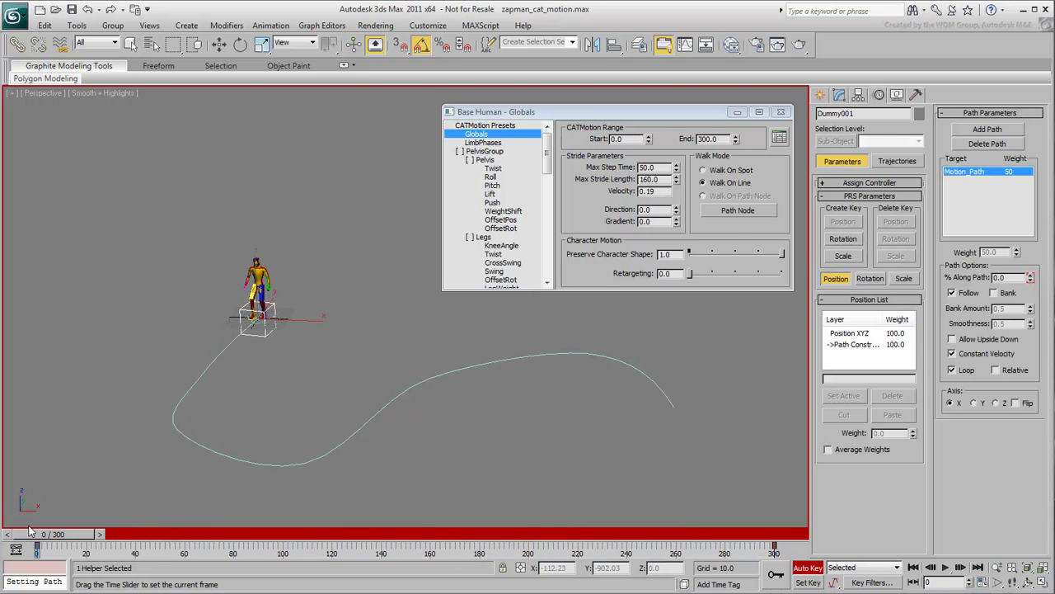
Step: Set Dummy001 as the character's CATMotion path node
key(w)
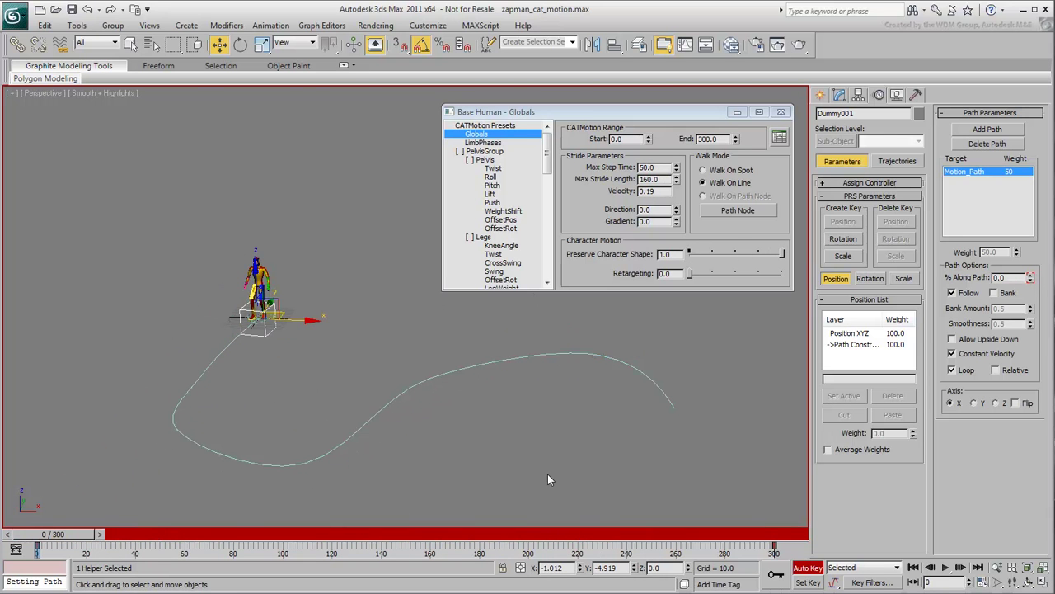
click(739, 211)
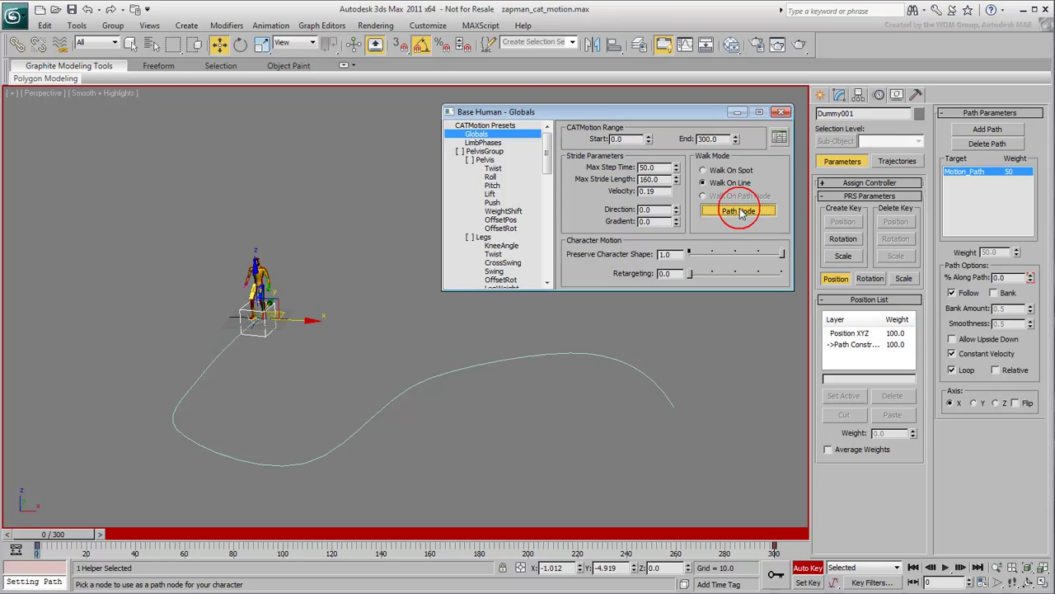
click(262, 331)
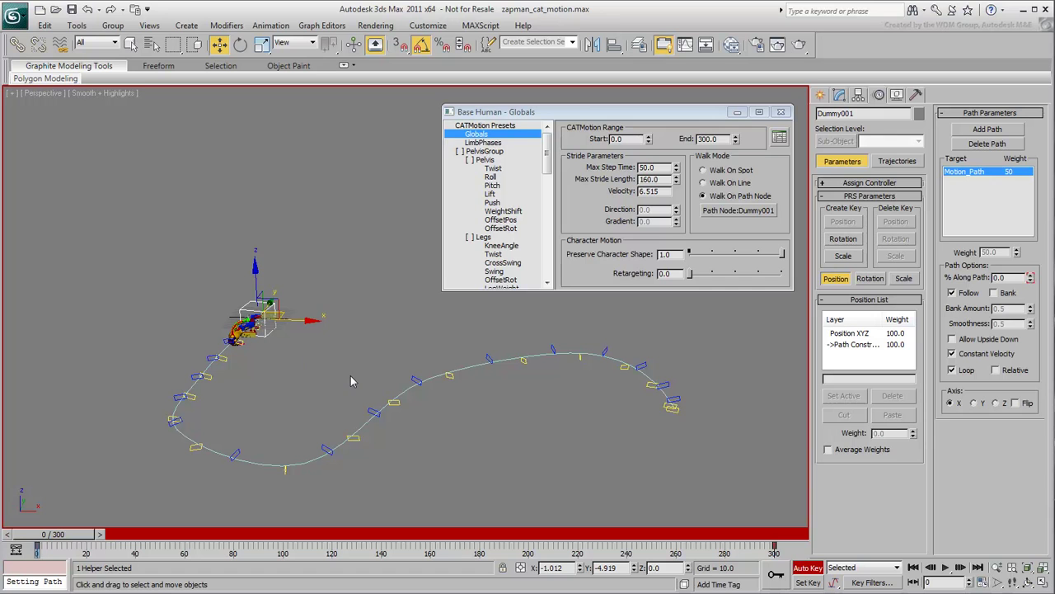
Step: Rotate the dummy in Local coordinates by -95 on Y and -90 on X, then preview the walk
click(240, 45)
click(301, 48)
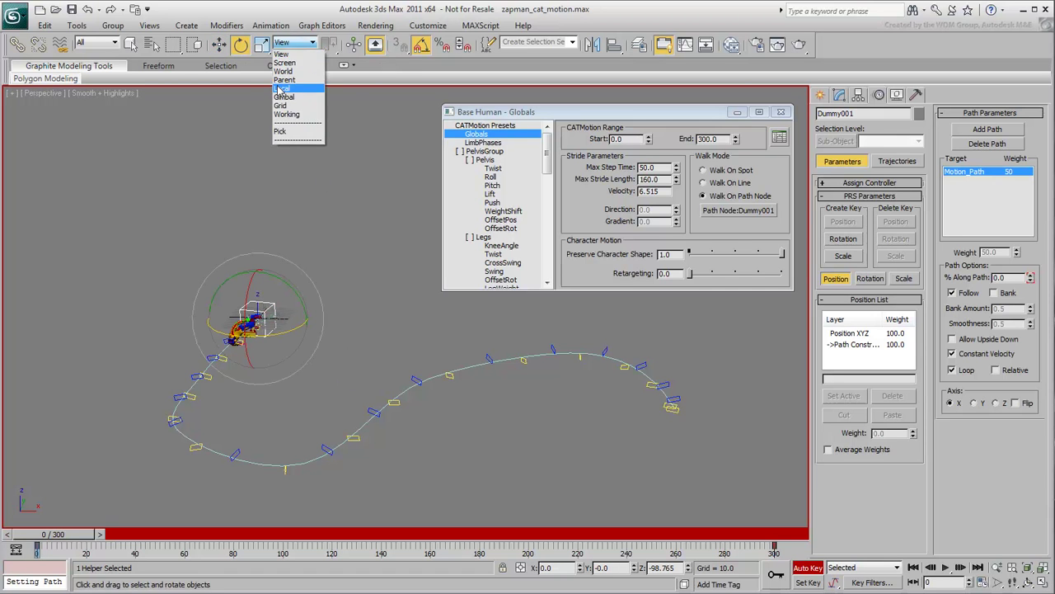
click(282, 96)
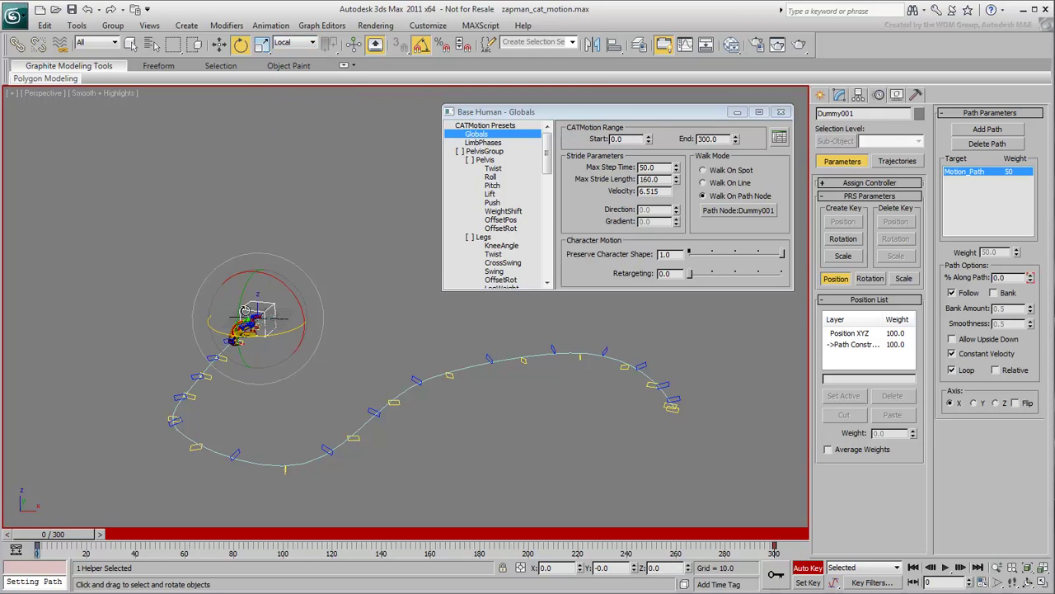
drag(238, 311, 248, 251)
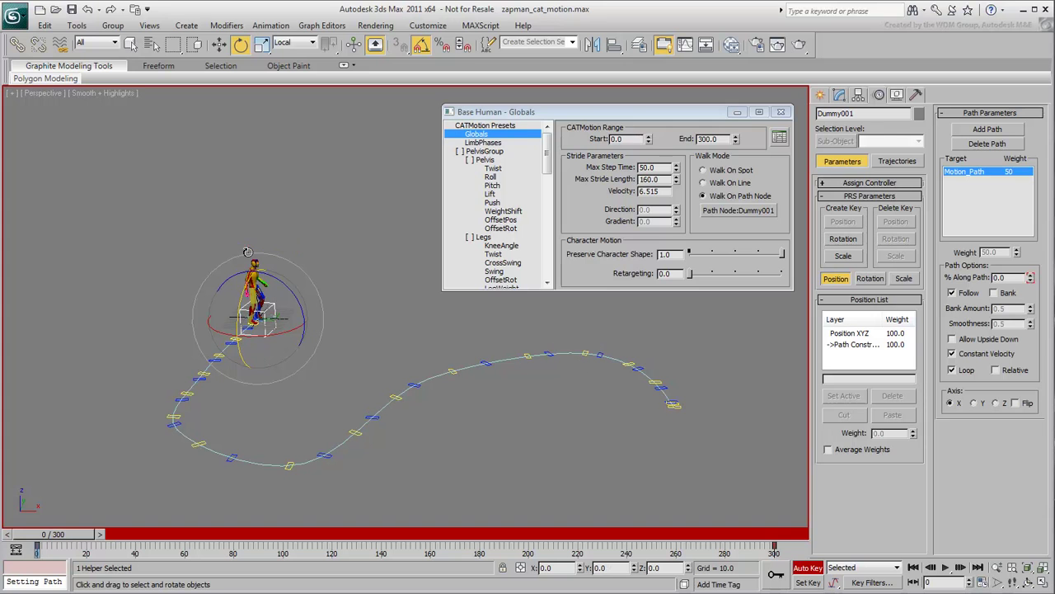
drag(280, 342, 214, 333)
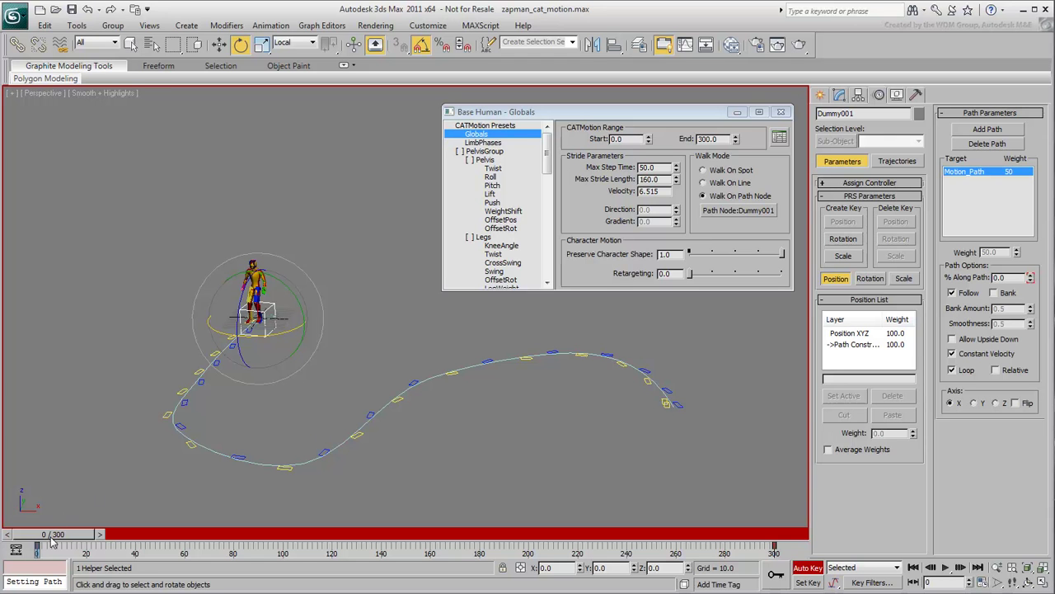
drag(51, 540, 23, 514)
key(e)
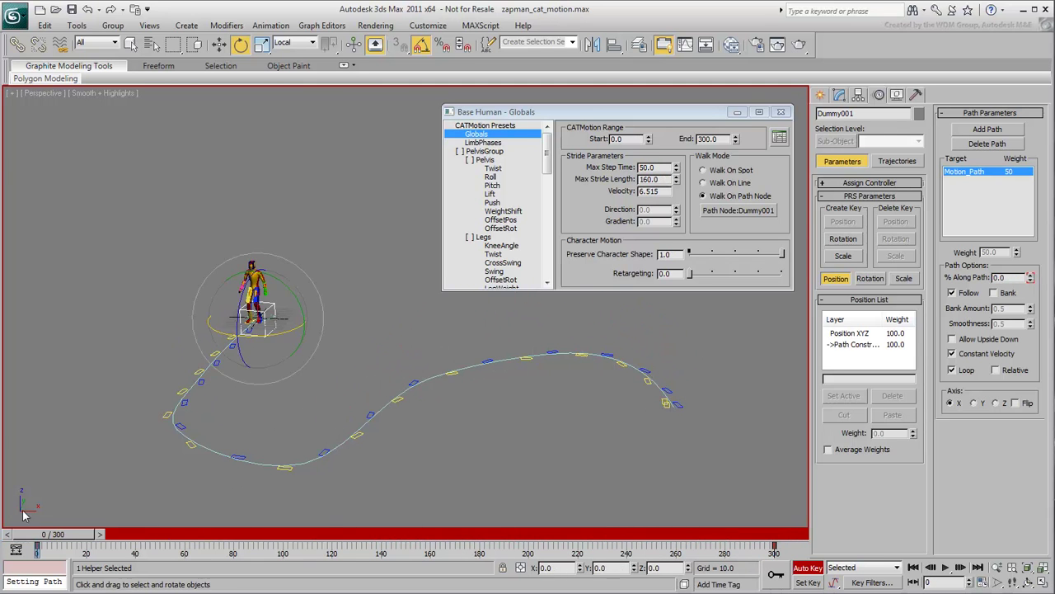
Step: Nudge footprint RPrint 7 slightly along the path with the Move tool
click(189, 446)
right_click(188, 447)
click(196, 464)
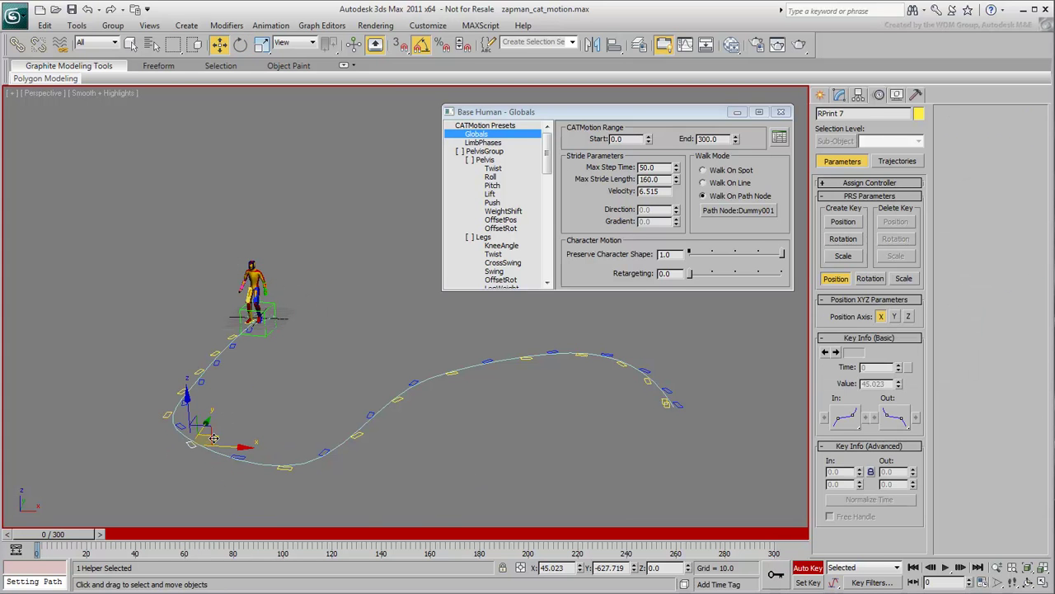
drag(217, 440, 222, 443)
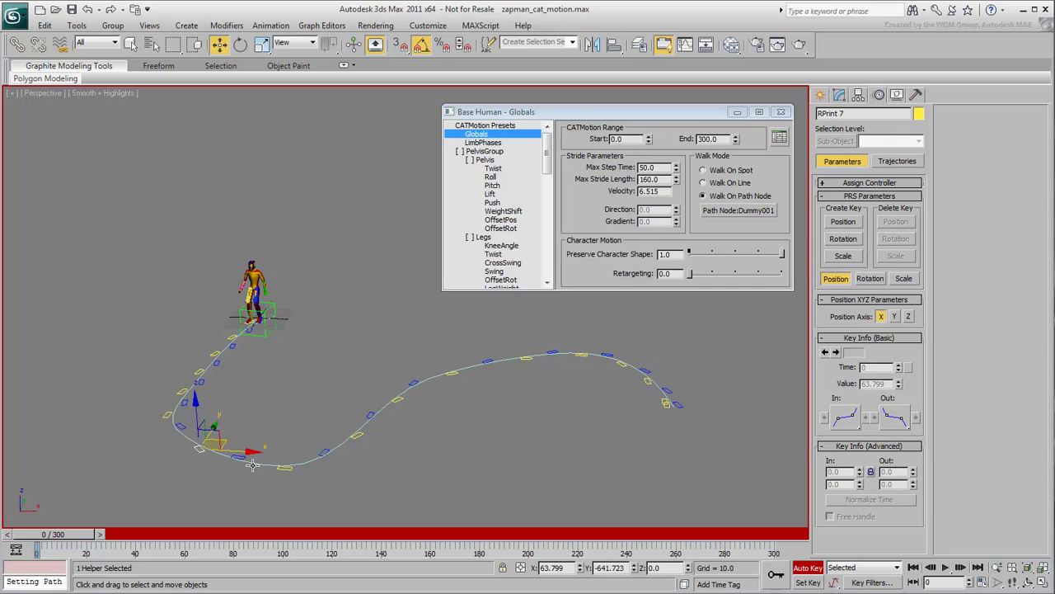
Step: Raise LPrint 8 with two other footprints, lift RPrint 8 higher, and preview the step-up
click(247, 456)
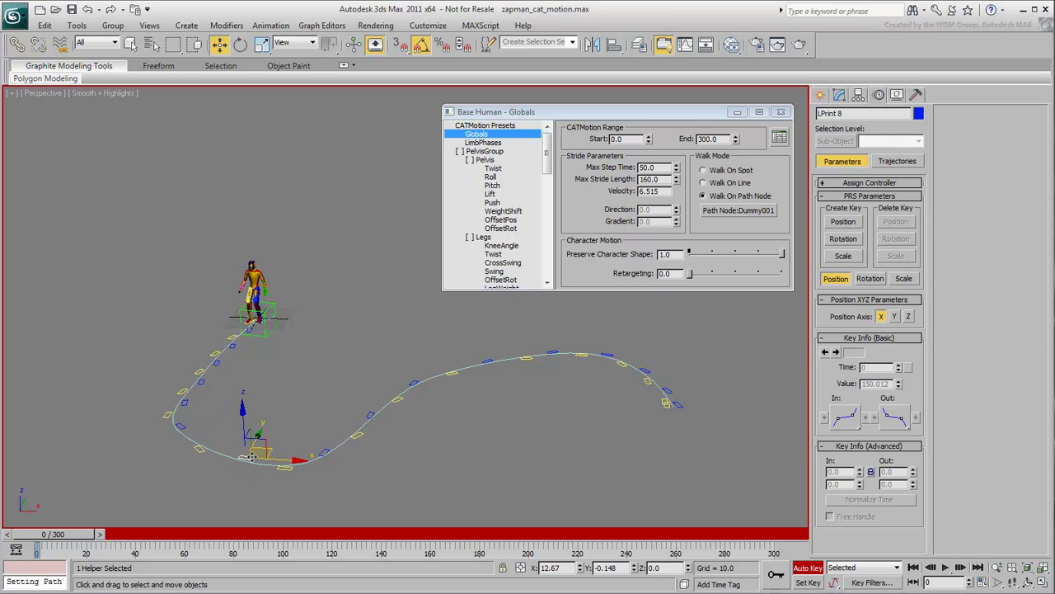
ctrl+click(289, 470)
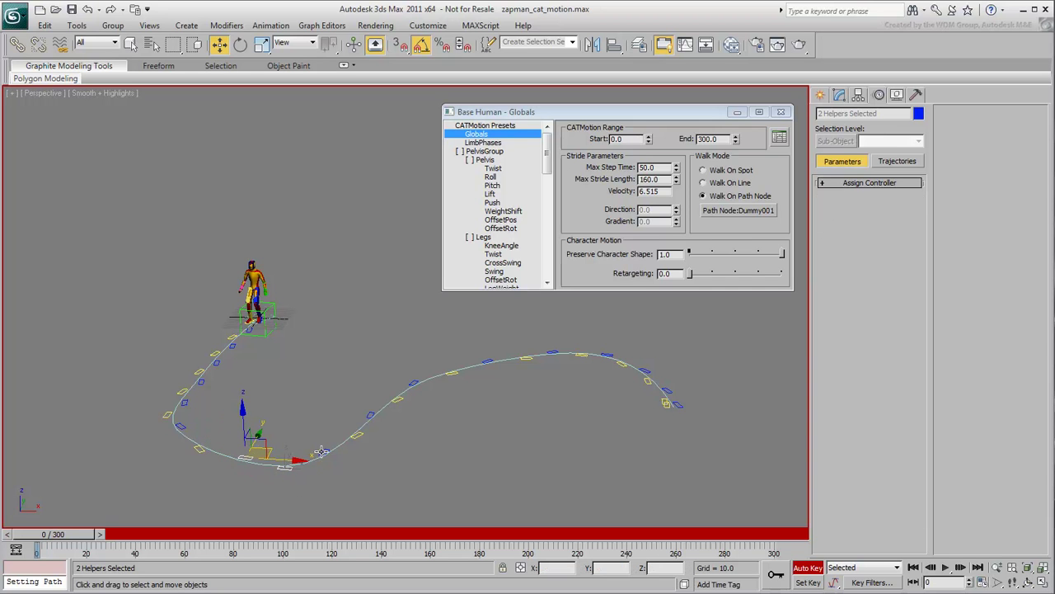
click(324, 450)
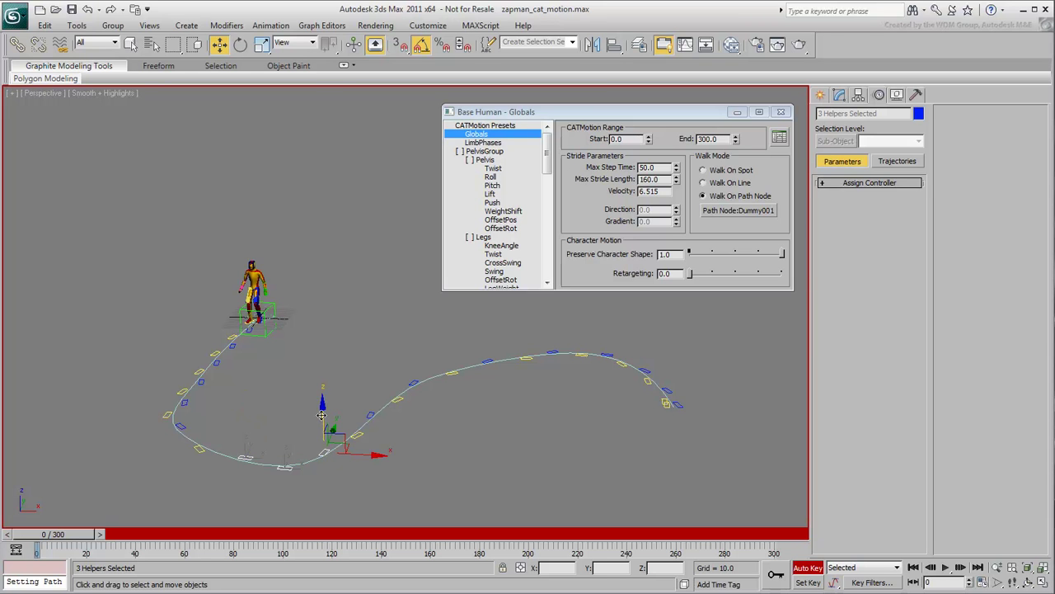
drag(322, 415, 321, 406)
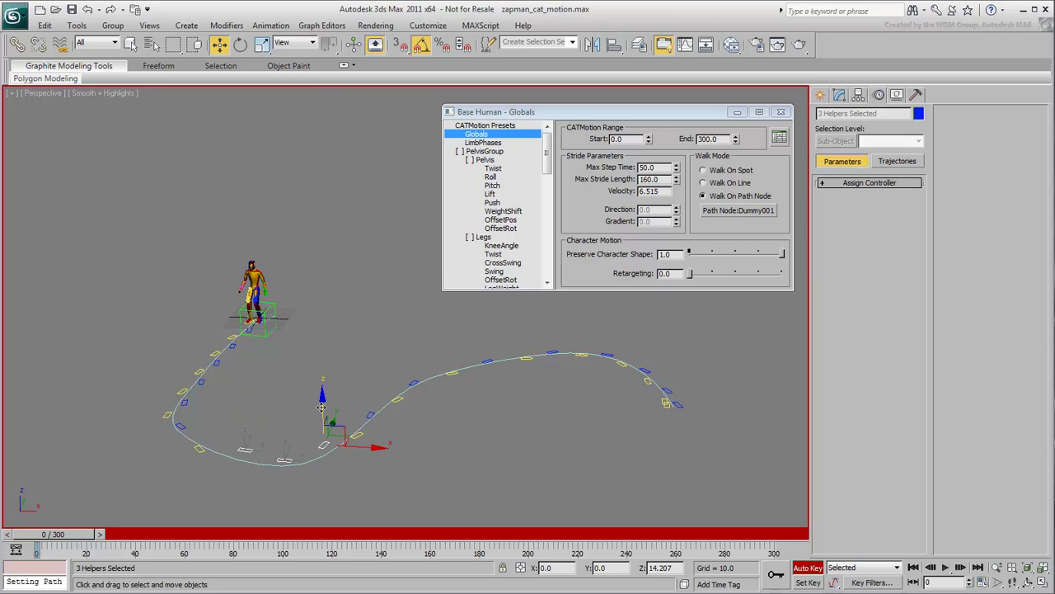
click(282, 459)
drag(282, 458, 284, 425)
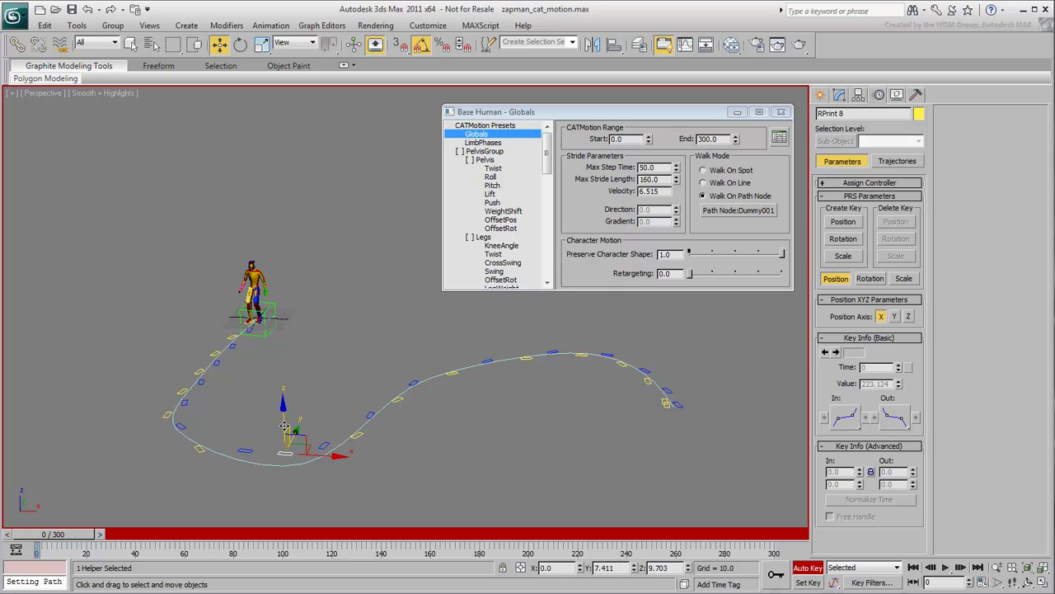
drag(56, 535, 431, 560)
key(w)
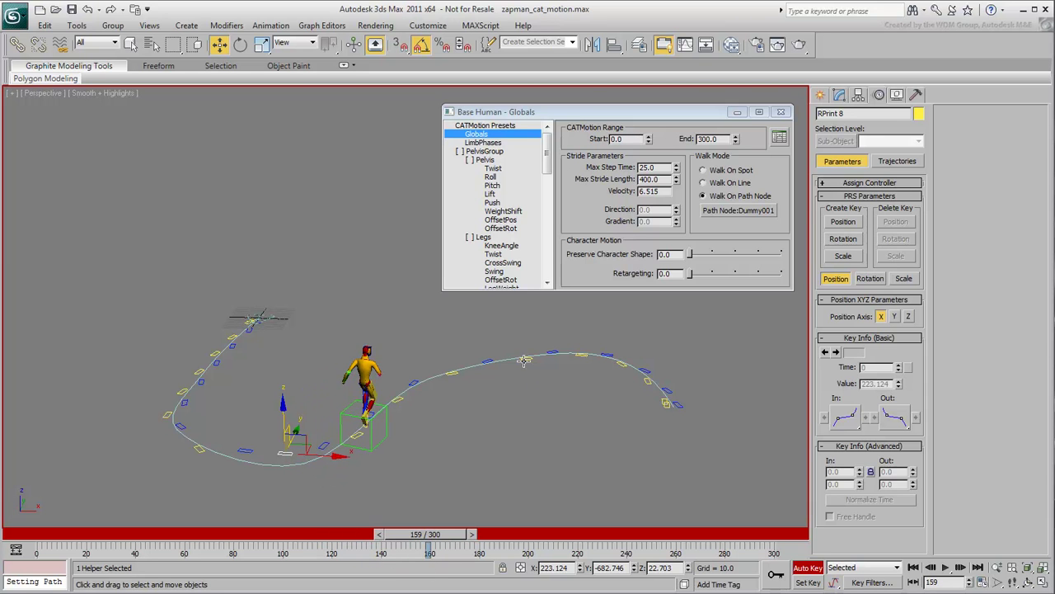
Step: Lower LPrint12 and a neighbouring footprint, then preview the walk further along the path
click(493, 361)
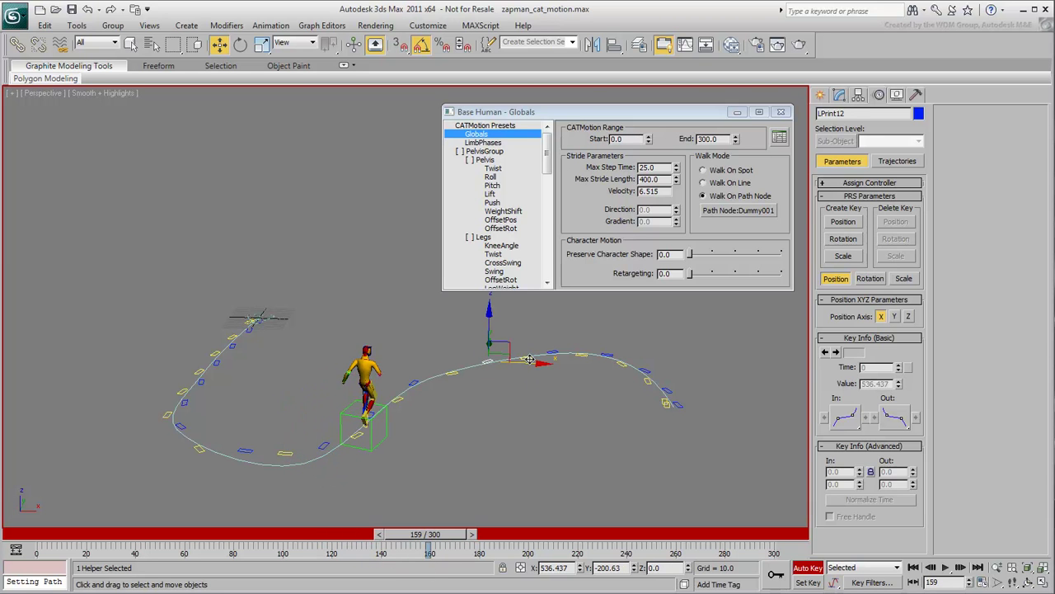
ctrl+click(528, 359)
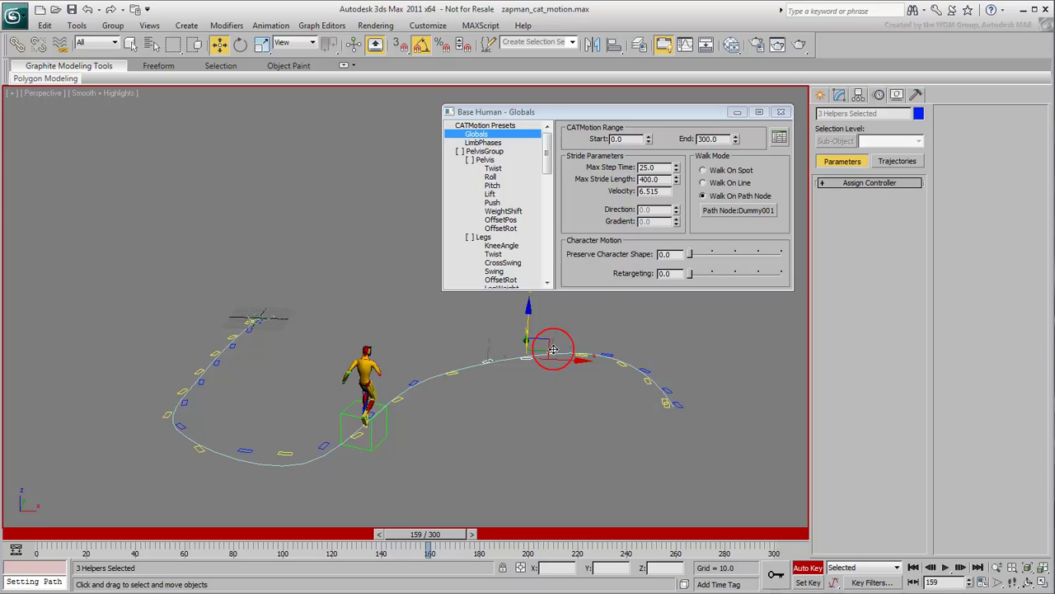
drag(528, 321, 528, 328)
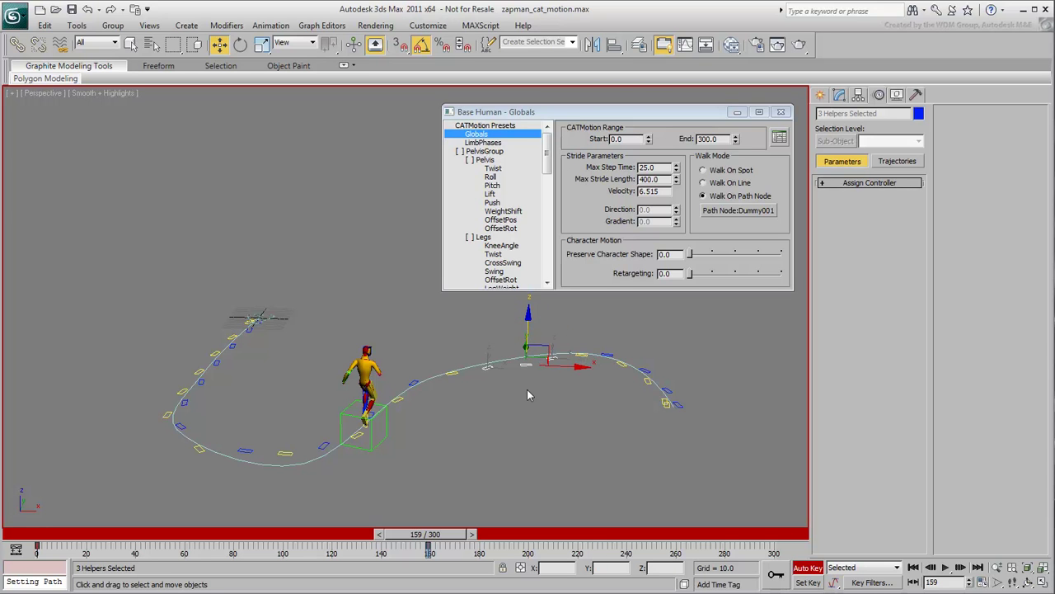
click(526, 368)
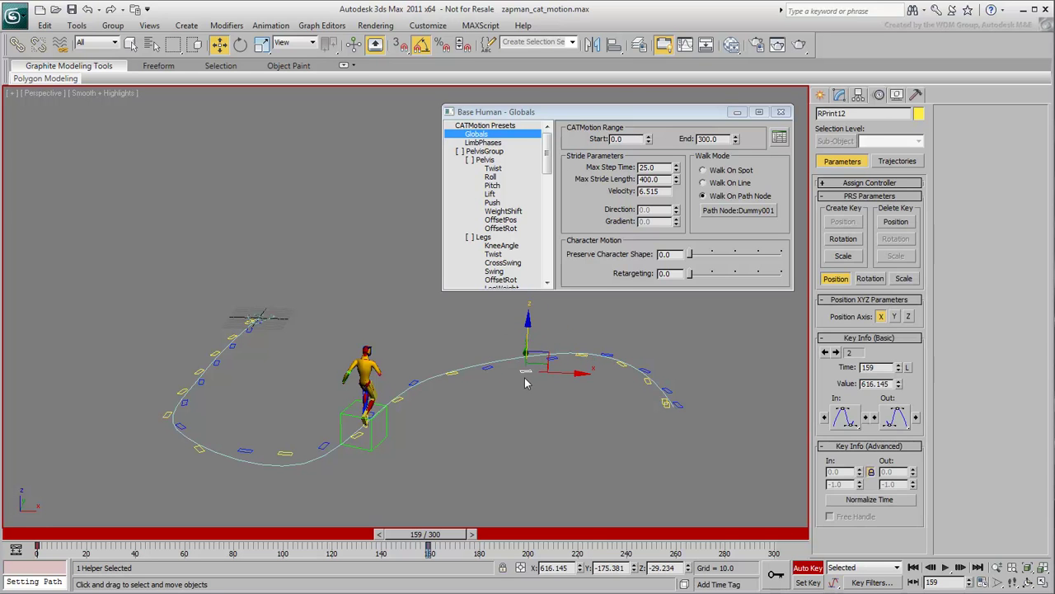
drag(428, 542, 665, 563)
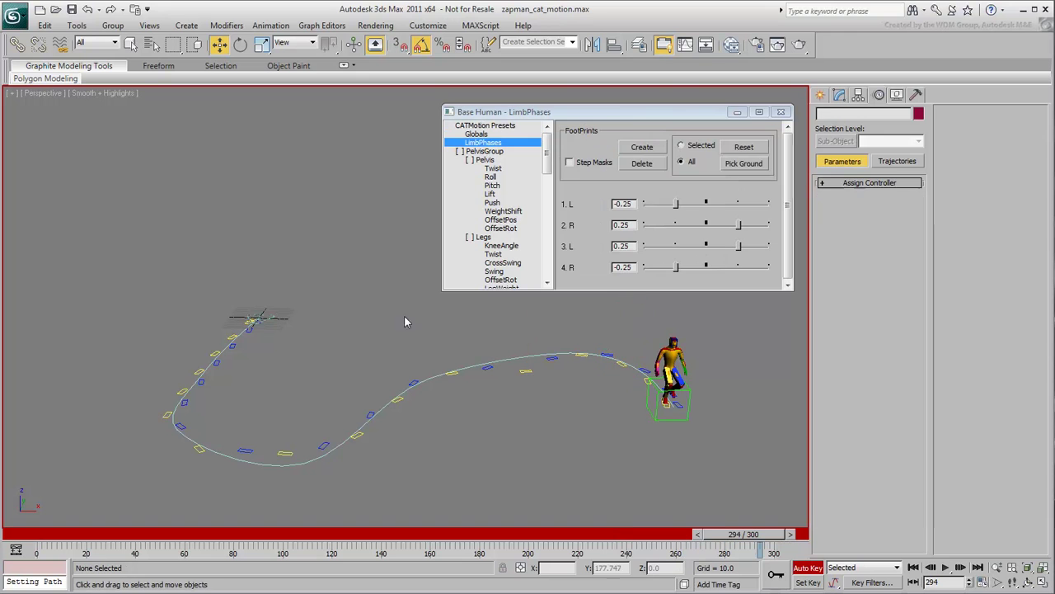
Step: Unhide all objects to reveal the terrain and preview the walk over it
right_click(318, 231)
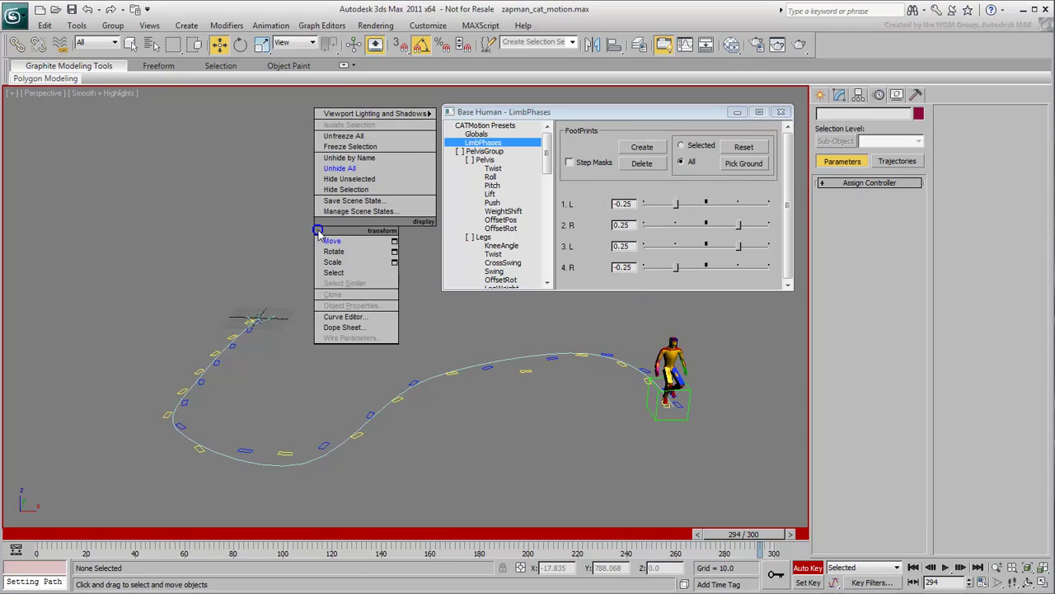
click(344, 169)
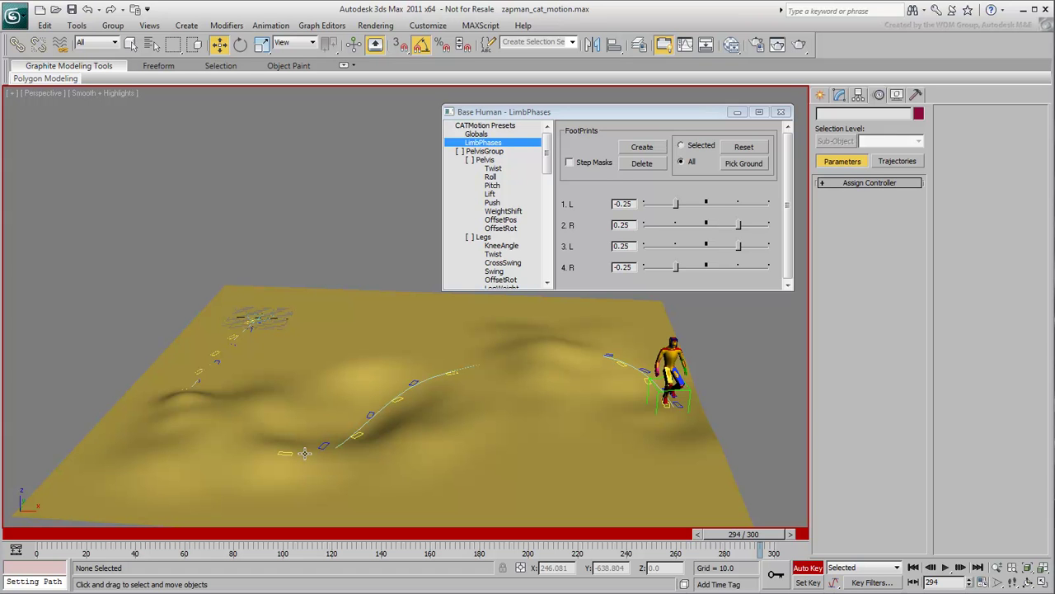
drag(66, 538, 16, 565)
Step: Reset the footprints in LimbPhases and pick the terrain as ground to conform them
key(w)
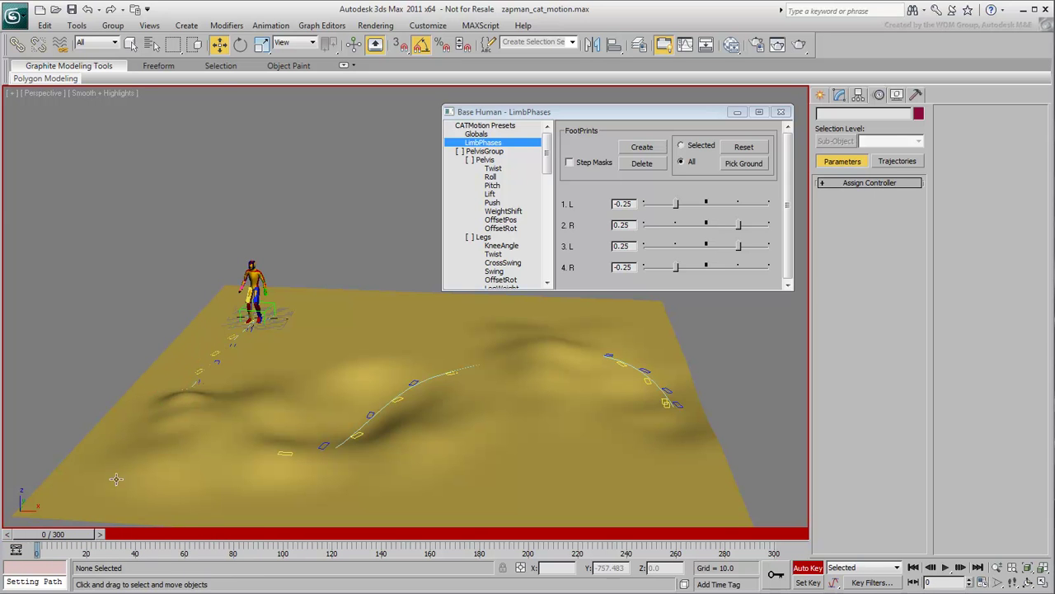
click(743, 147)
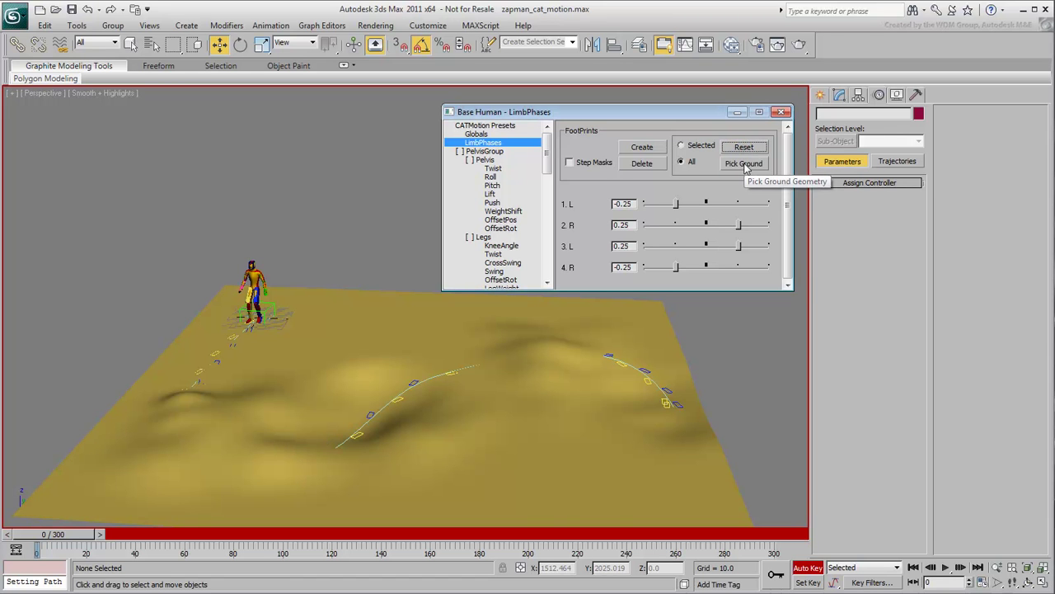
click(744, 162)
click(509, 407)
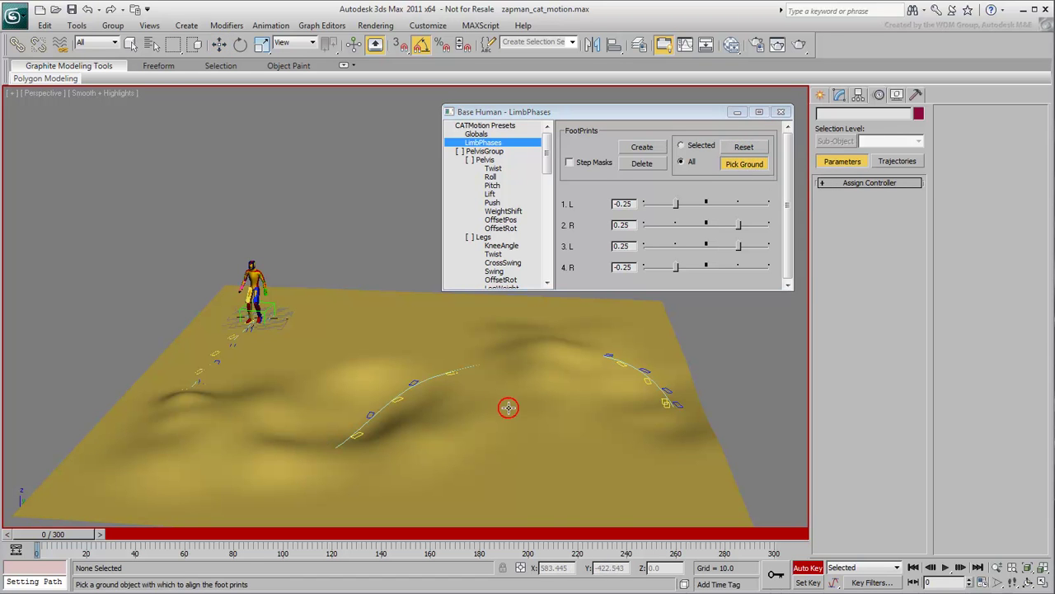
click(945, 568)
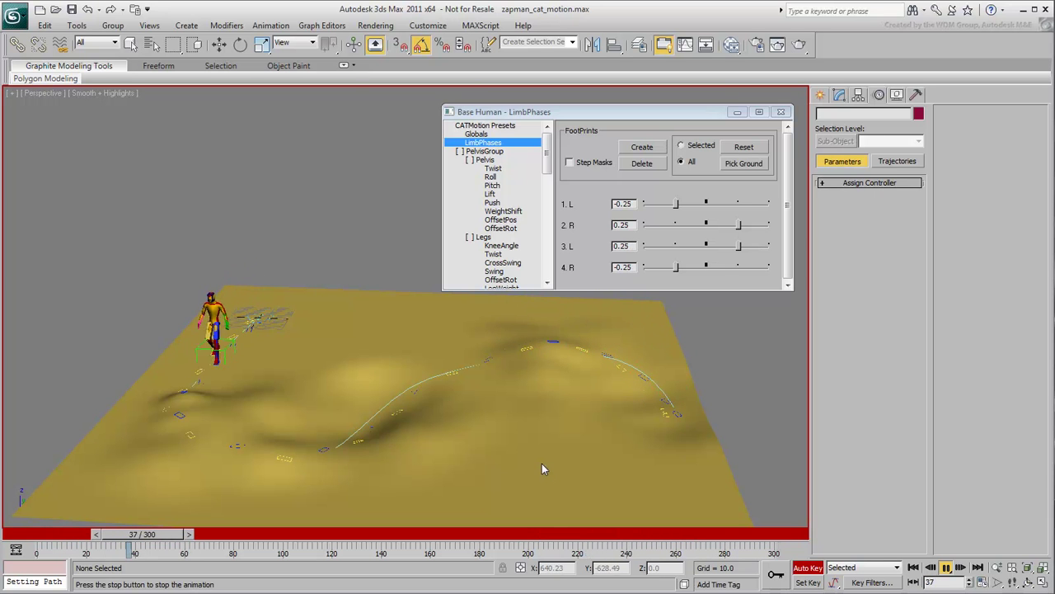
key(slash)
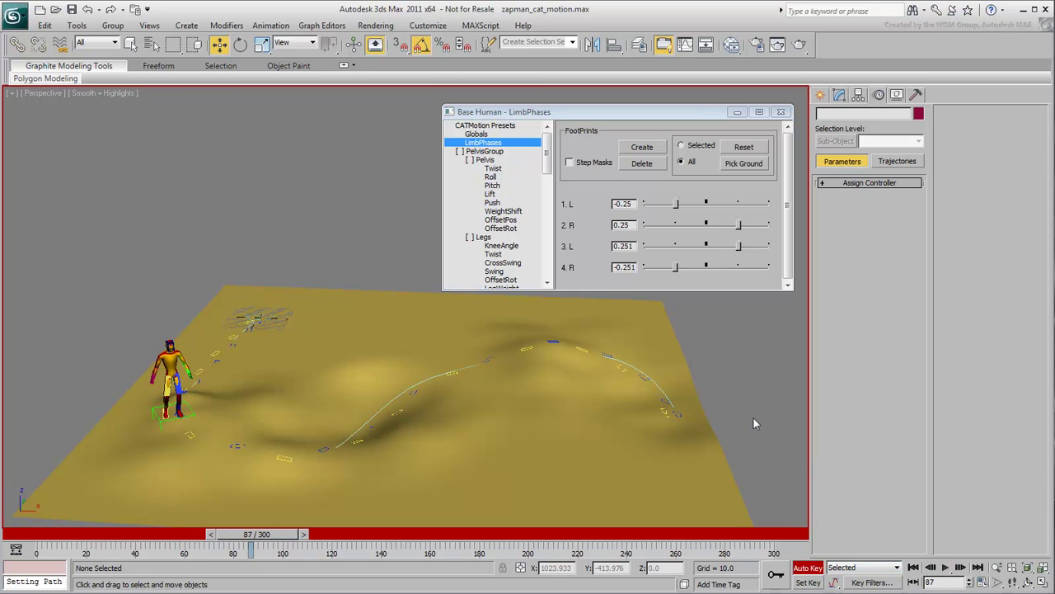
key(slash)
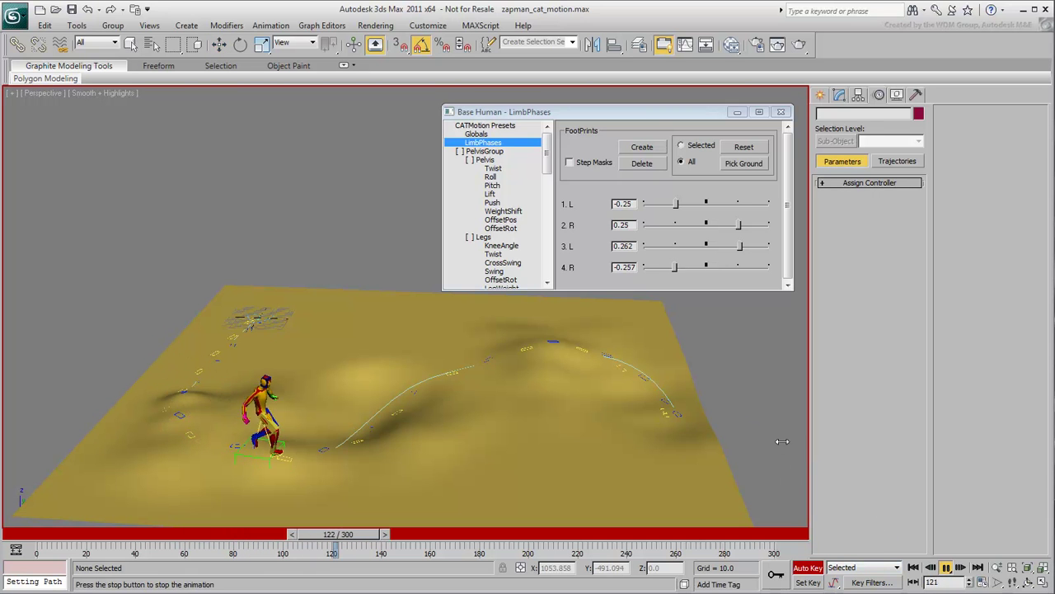